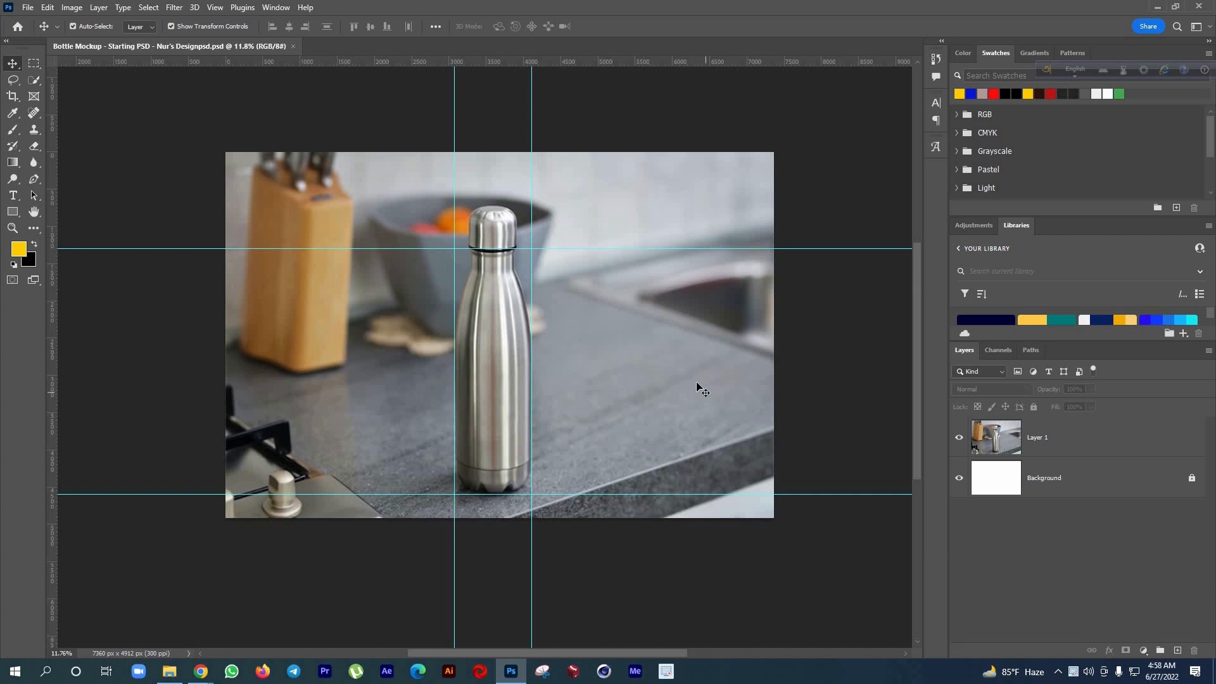
Select Layer 1 and load the saved Body channel as a new selection
{"action": "left_click", "coordinate": [483, 272]}
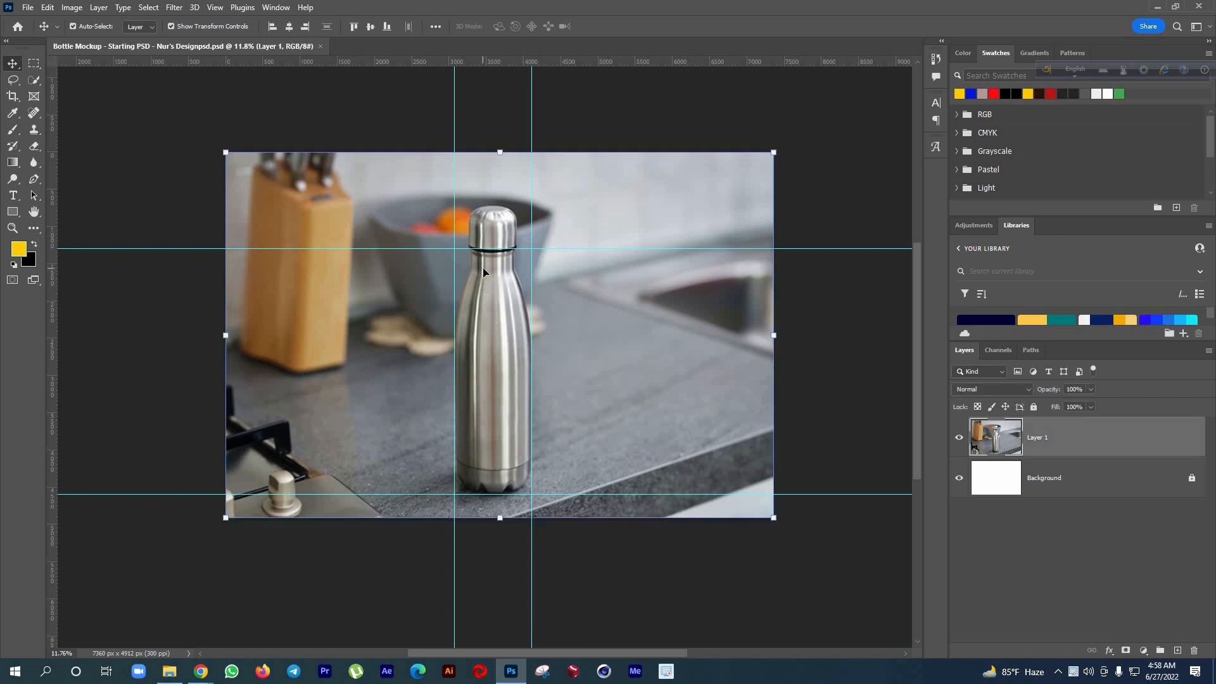
{"action": "left_click", "coordinate": [35, 80]}
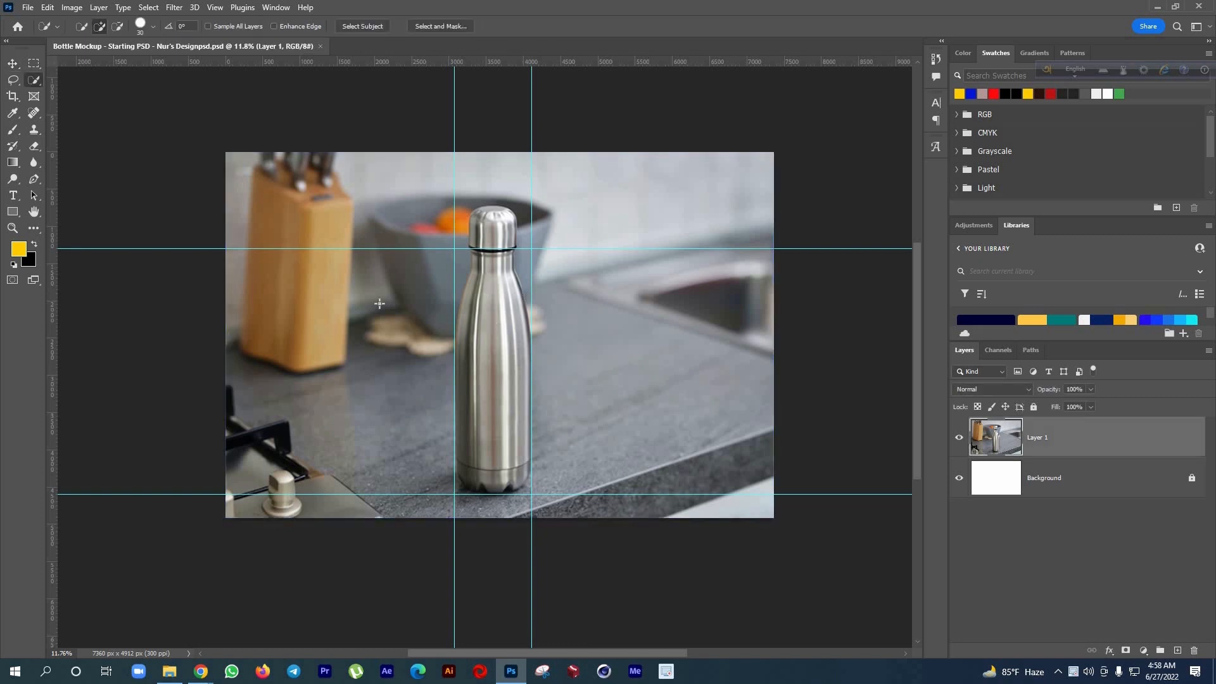
{"action": "left_click", "coordinate": [13, 64]}
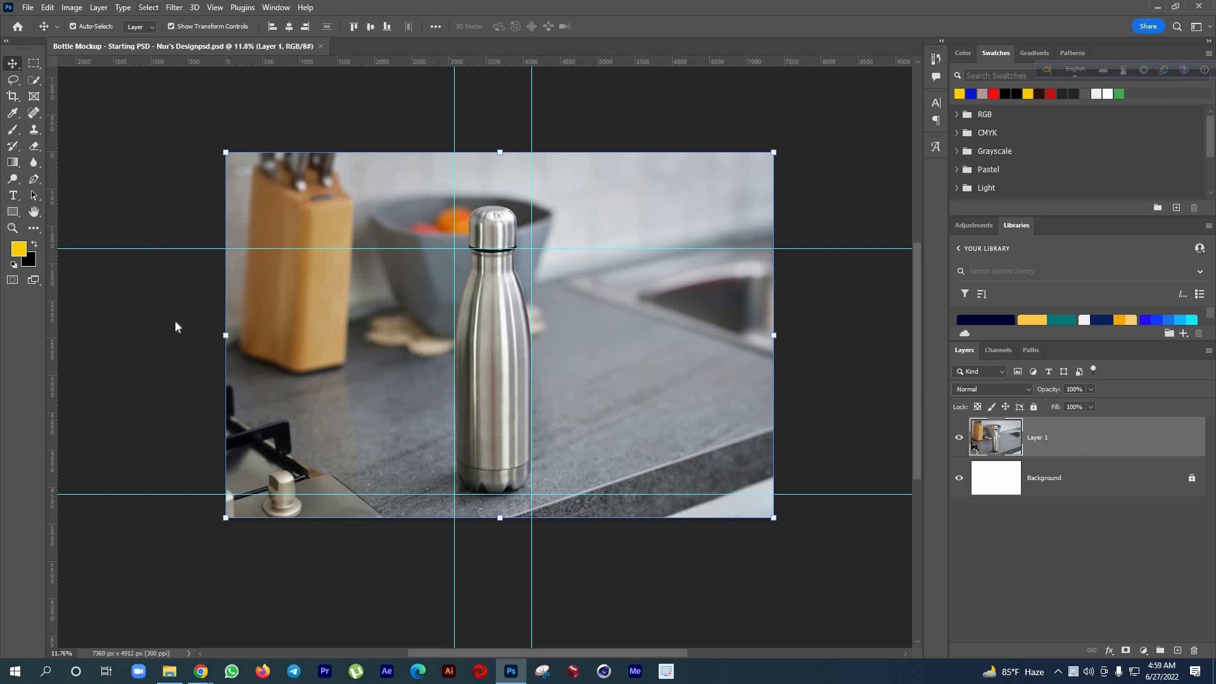
{"action": "key", "text": "alt+s"}
{"action": "left_click", "coordinate": [188, 286]}
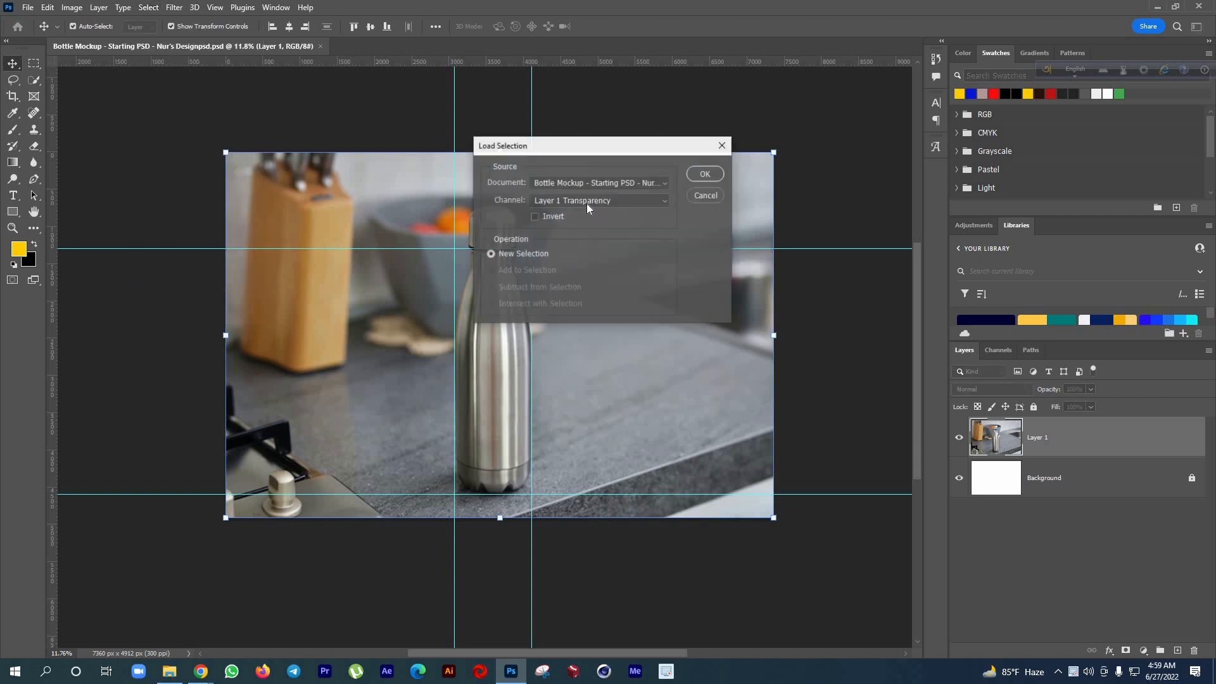
{"action": "left_click", "coordinate": [596, 200]}
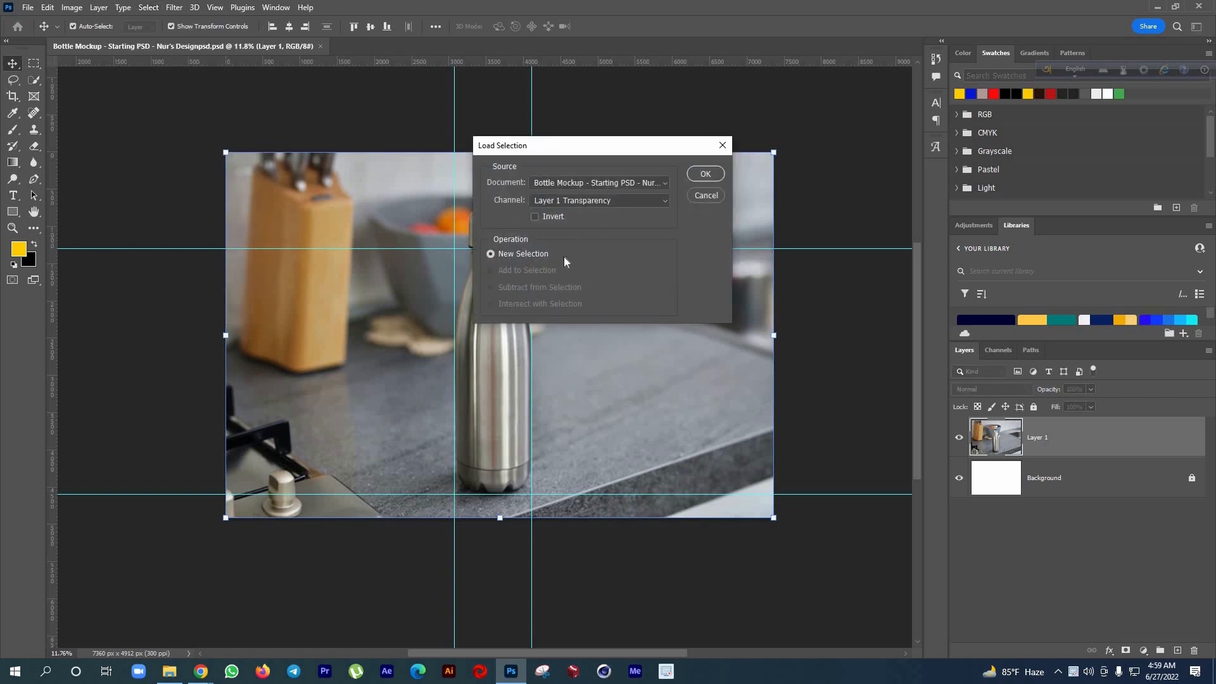
{"action": "left_click", "coordinate": [564, 255]}
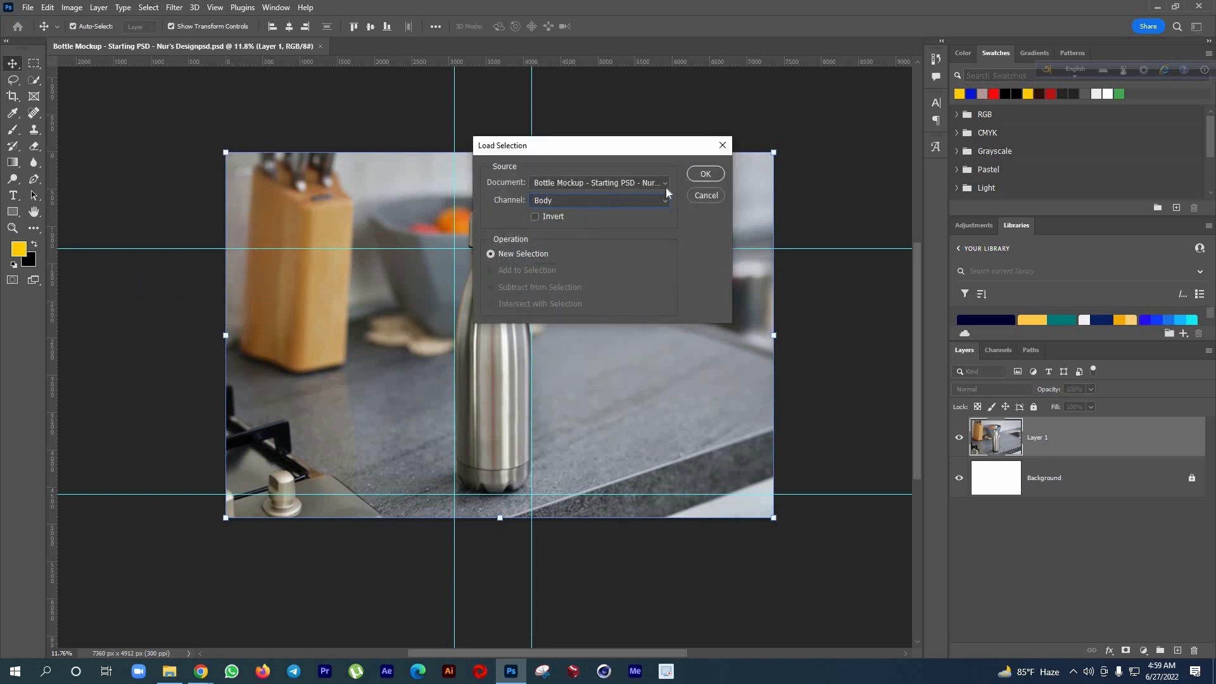
{"action": "left_click", "coordinate": [705, 174]}
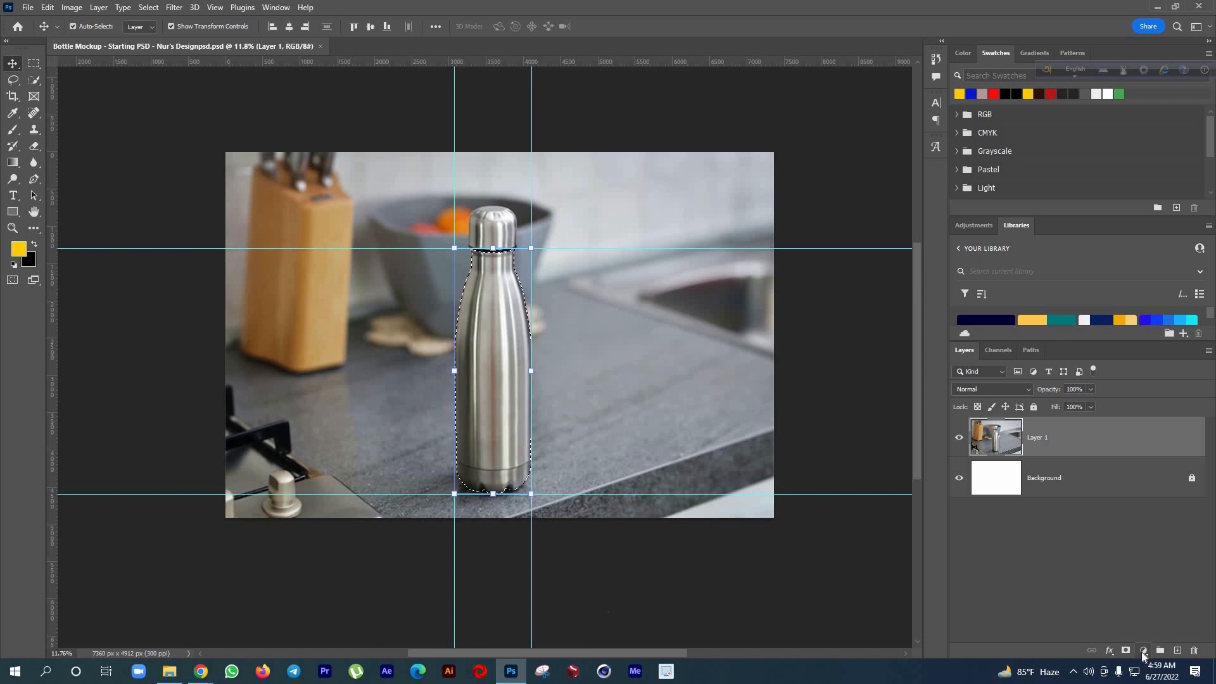
Add a Hue/Saturation adjustment layer masked to the bottle body selection and rename it Desaturate
{"action": "left_click", "coordinate": [1143, 652]}
{"action": "left_click", "coordinate": [1150, 529]}
{"action": "double_click", "coordinate": [1123, 437]}
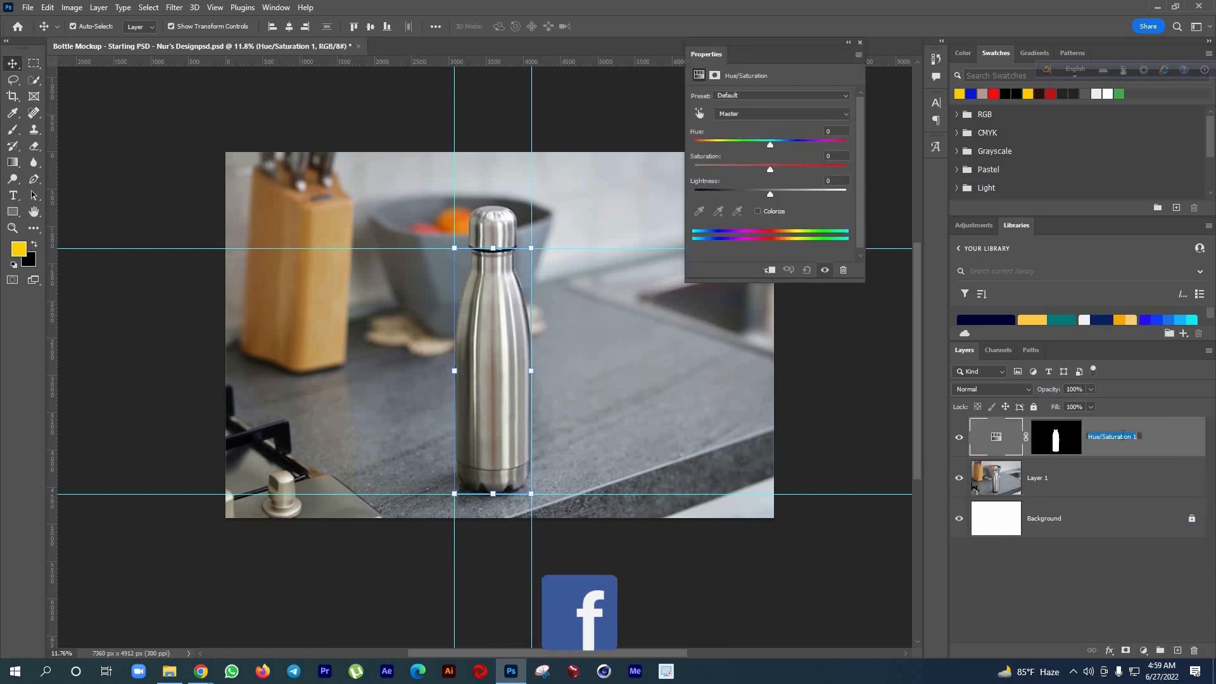
{"action": "type", "text": "Desatur"}
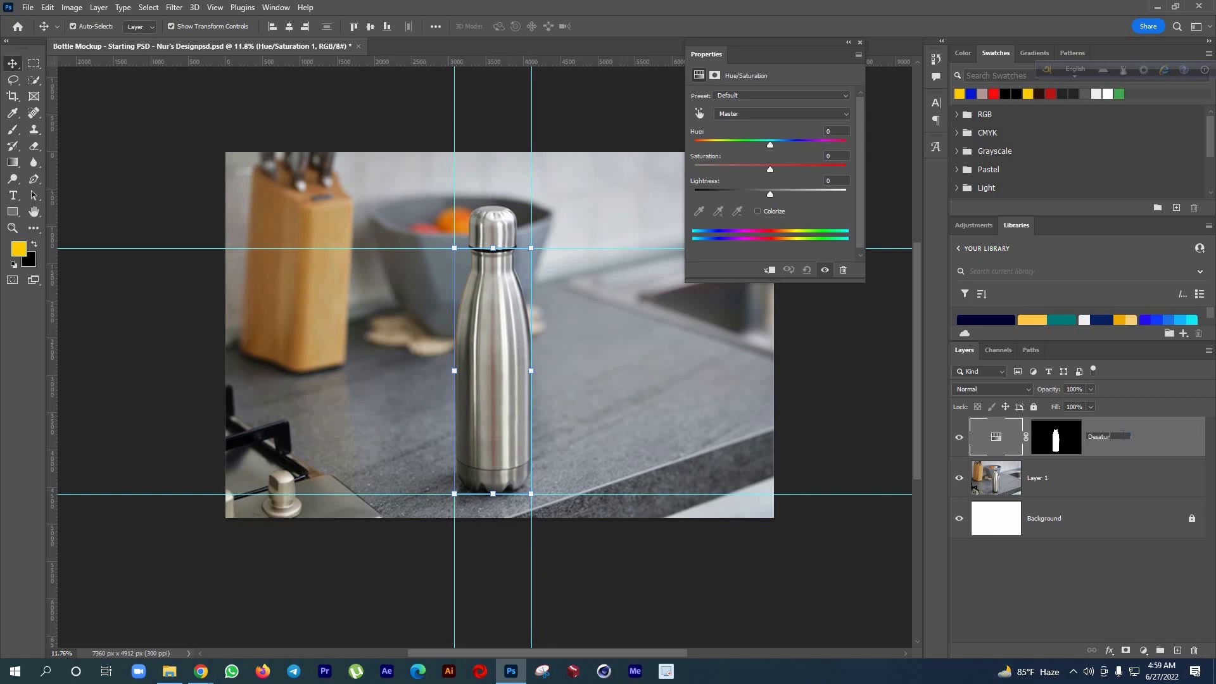
{"action": "type", "text": "ate"}
{"action": "key", "text": "Return"}
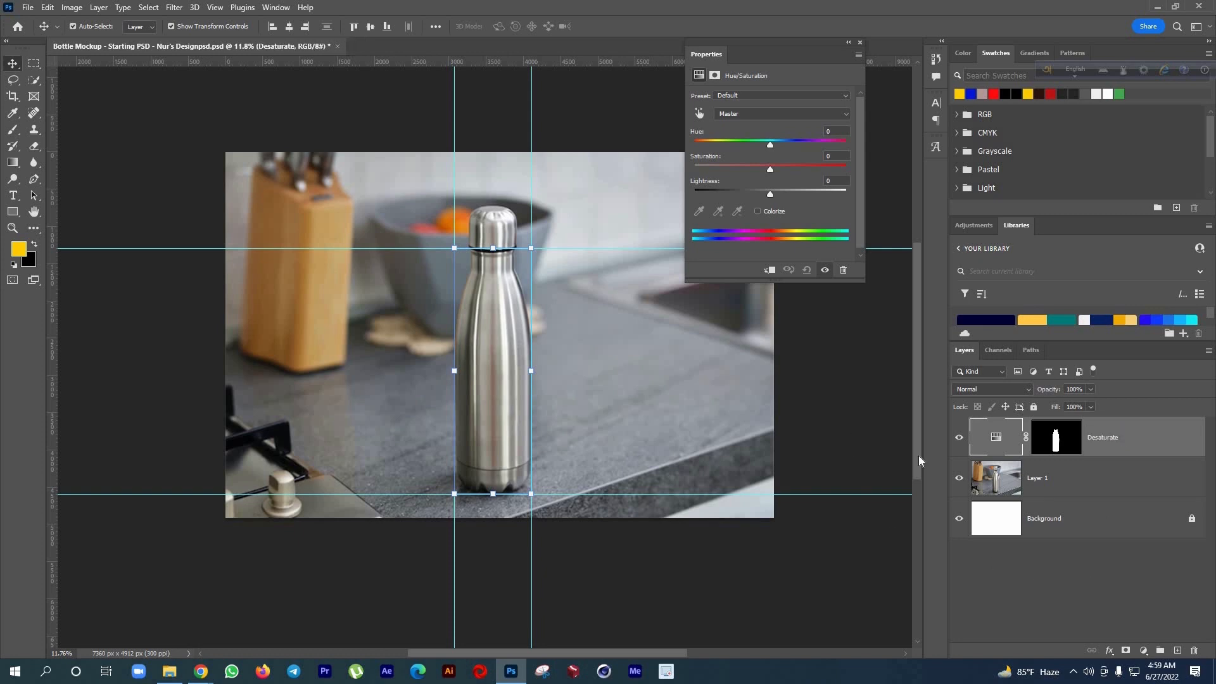
Reselect Layer 1 and load the Body channel as a selection again
{"action": "left_click", "coordinate": [1119, 480]}
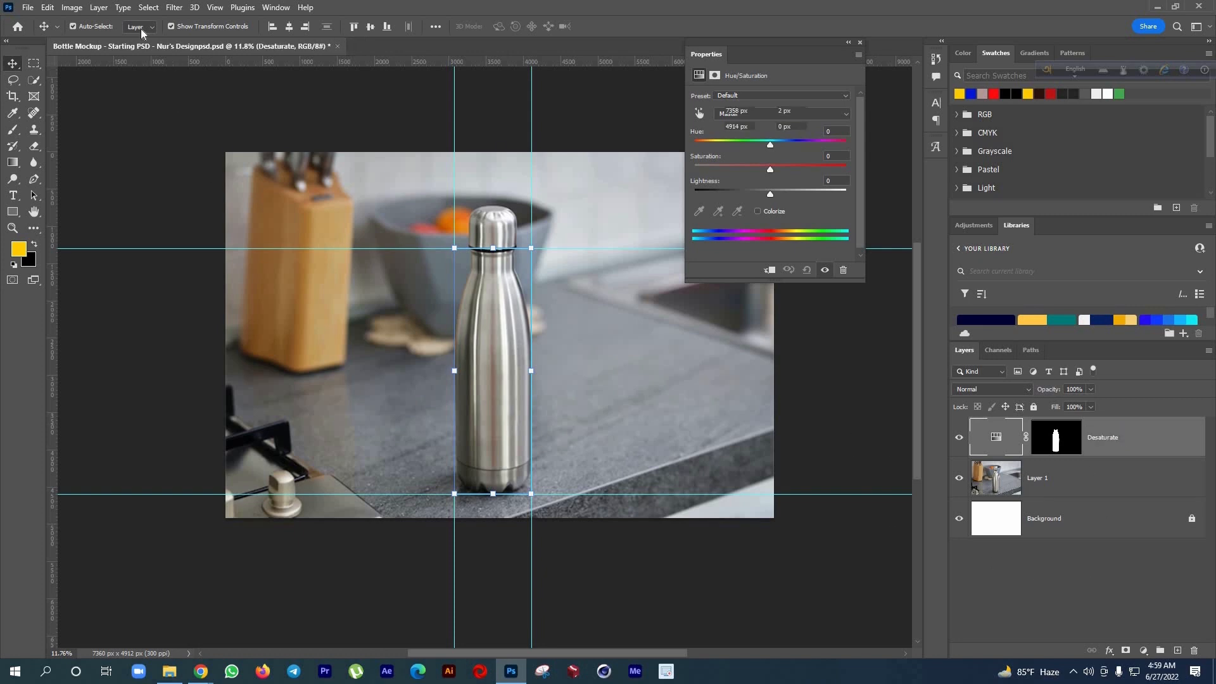
{"action": "key", "text": "alt+s"}
{"action": "left_click", "coordinate": [184, 286]}
{"action": "left_click", "coordinate": [596, 200]}
{"action": "left_click", "coordinate": [568, 253]}
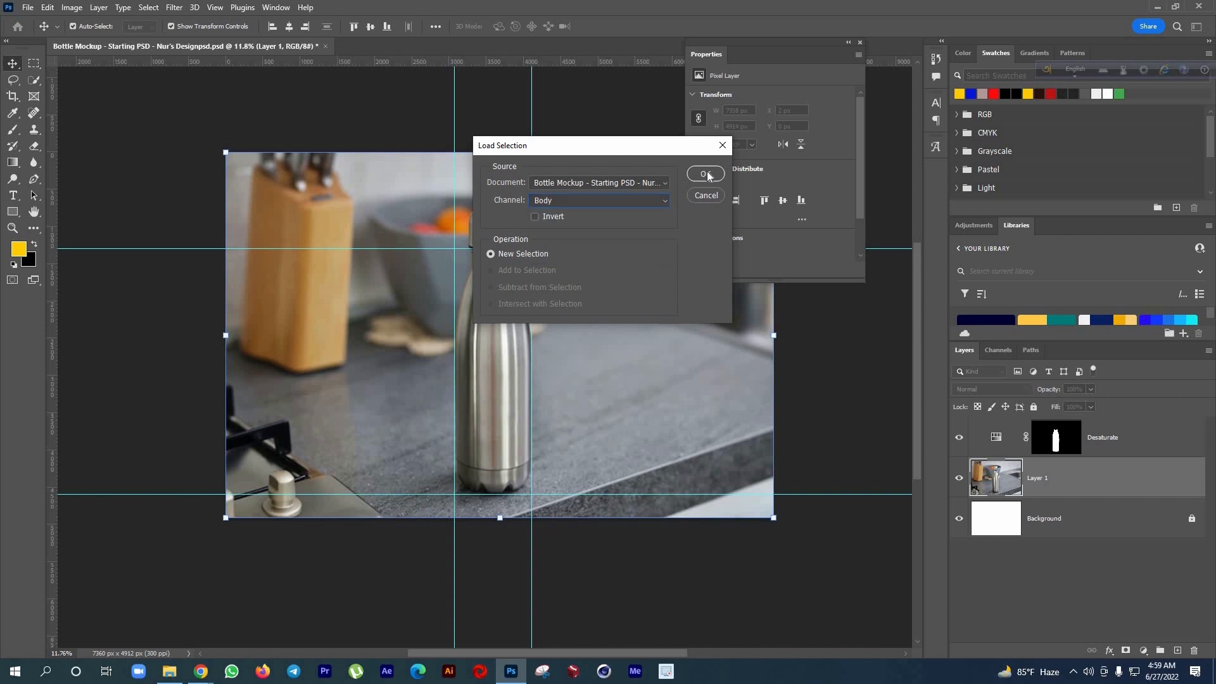
{"action": "left_click", "coordinate": [706, 175]}
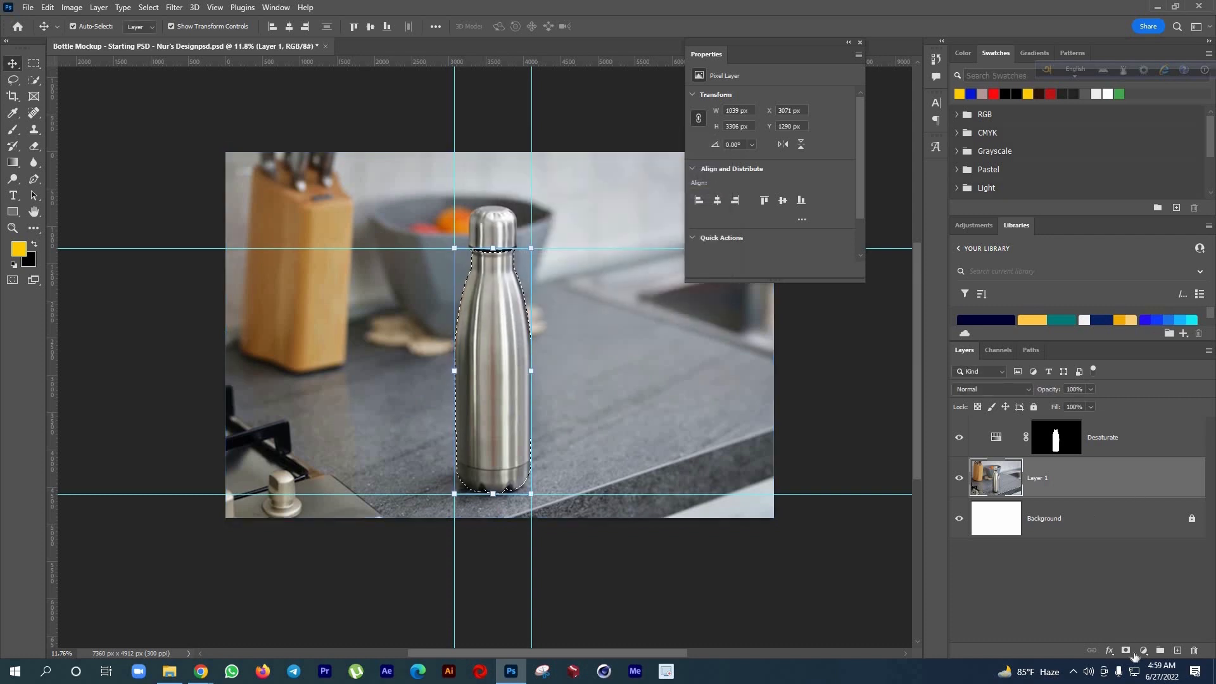
Add a Curves adjustment layer from the selection, place it above Desaturate and rename it Light Adjustment
{"action": "left_click", "coordinate": [1143, 651]}
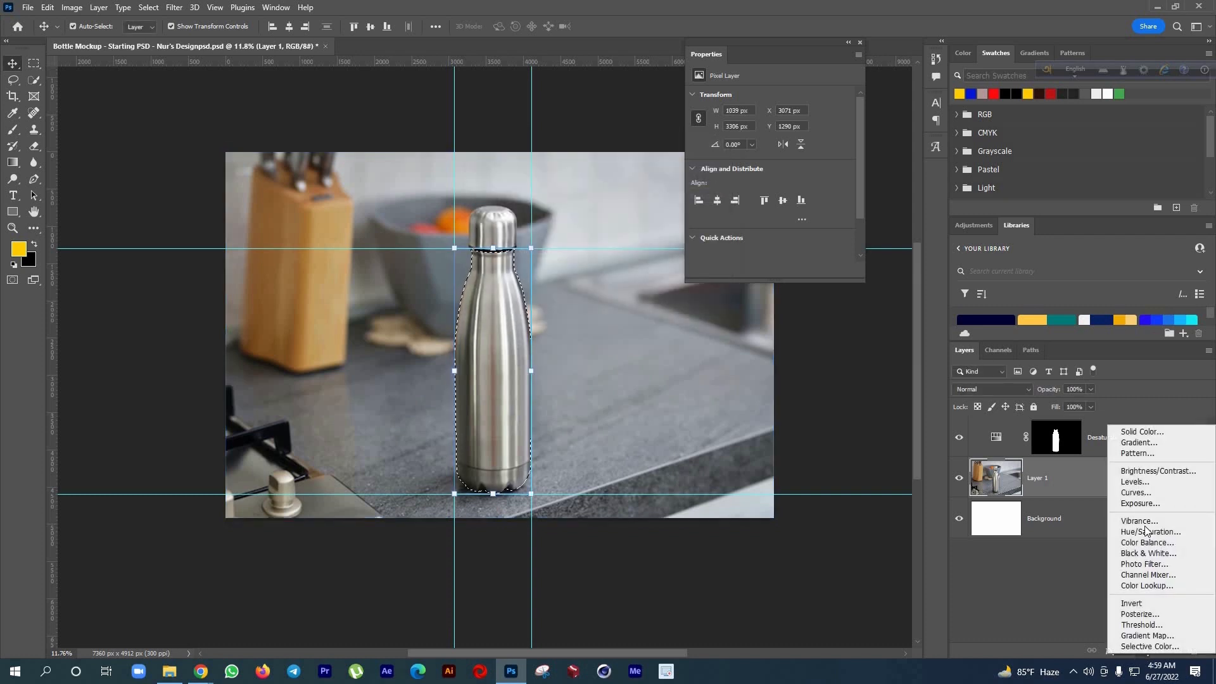
{"action": "left_click", "coordinate": [1125, 495]}
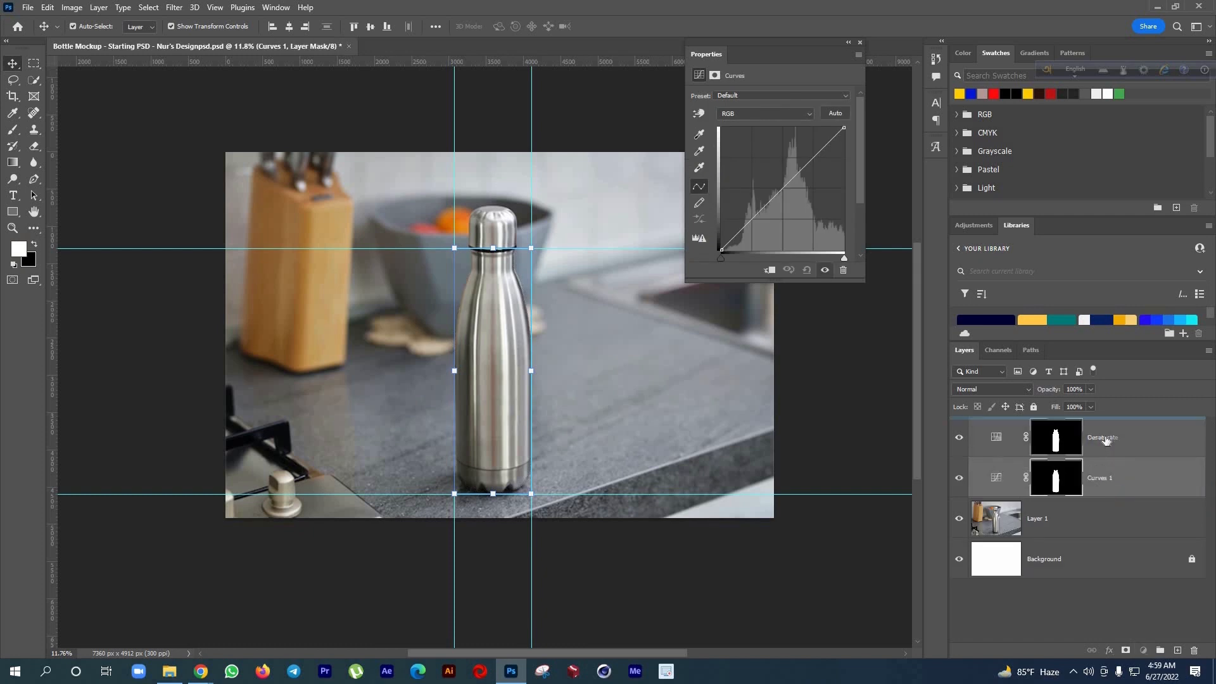
{"action": "double_click", "coordinate": [1105, 437]}
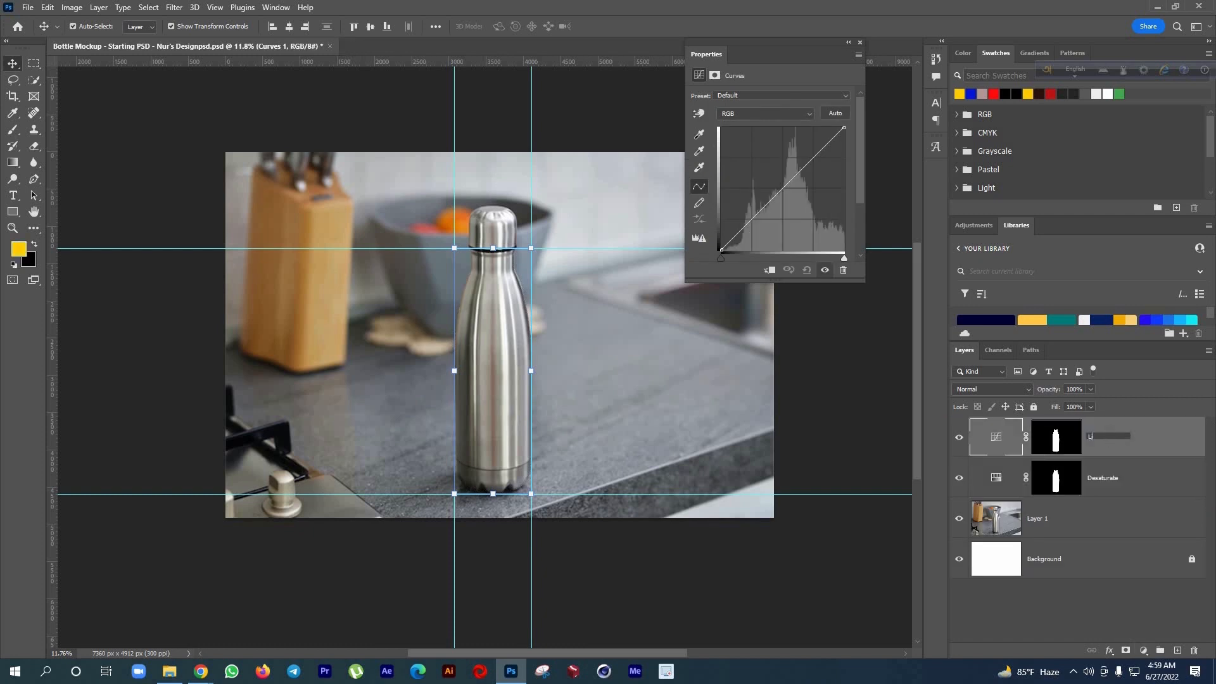
{"action": "type", "text": "Light Adjustment"}
{"action": "key", "text": "Return"}
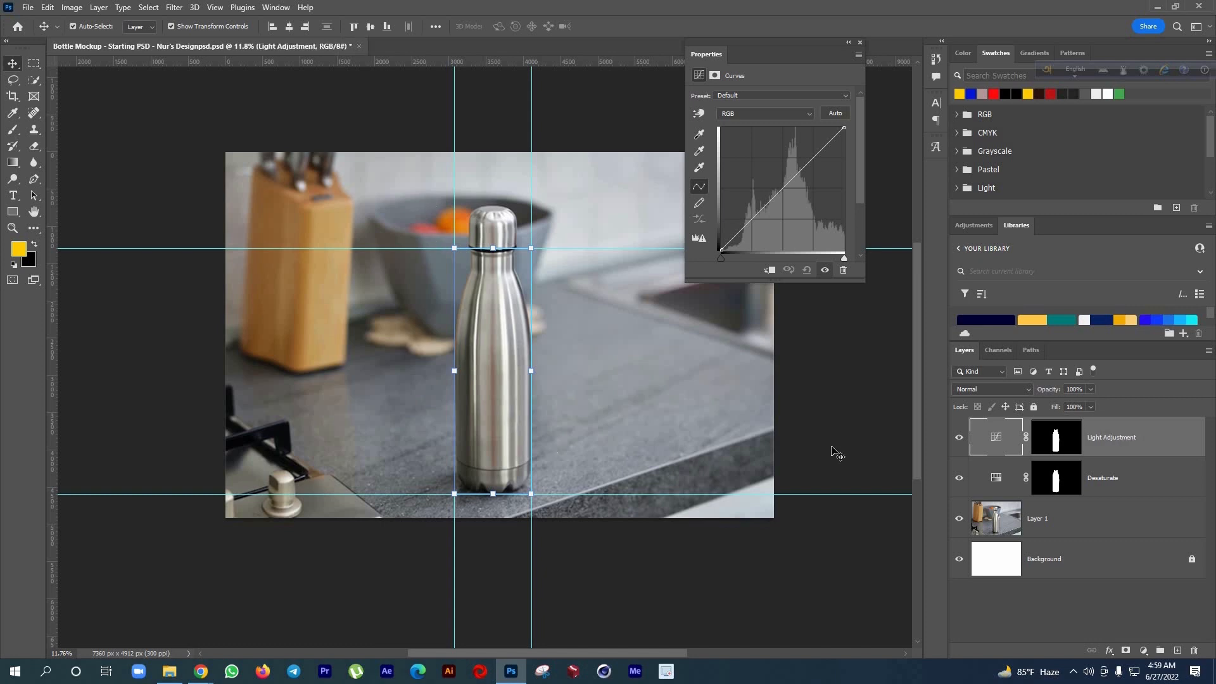
Add a new layer on top of the stack and draw a red rectangle about 1226 by 3295 px covering the bottle body
{"action": "key", "text": "ctrl+backslash"}
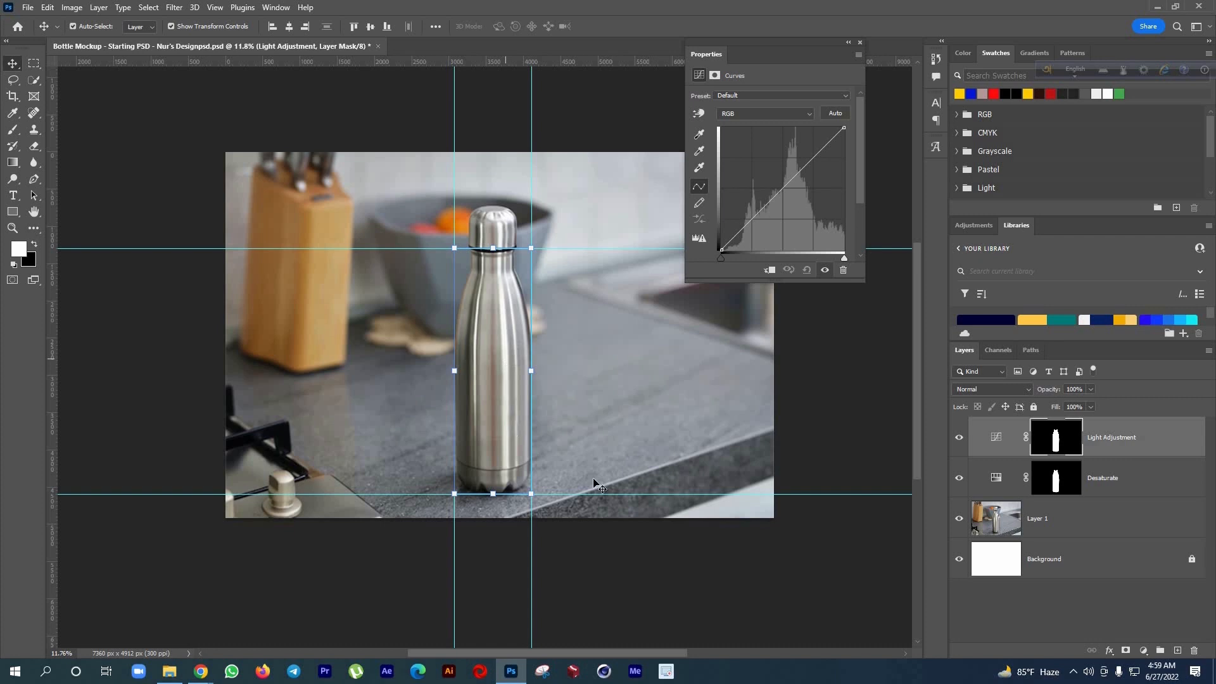
{"action": "left_click", "coordinate": [1141, 437], "text": "ctrl"}
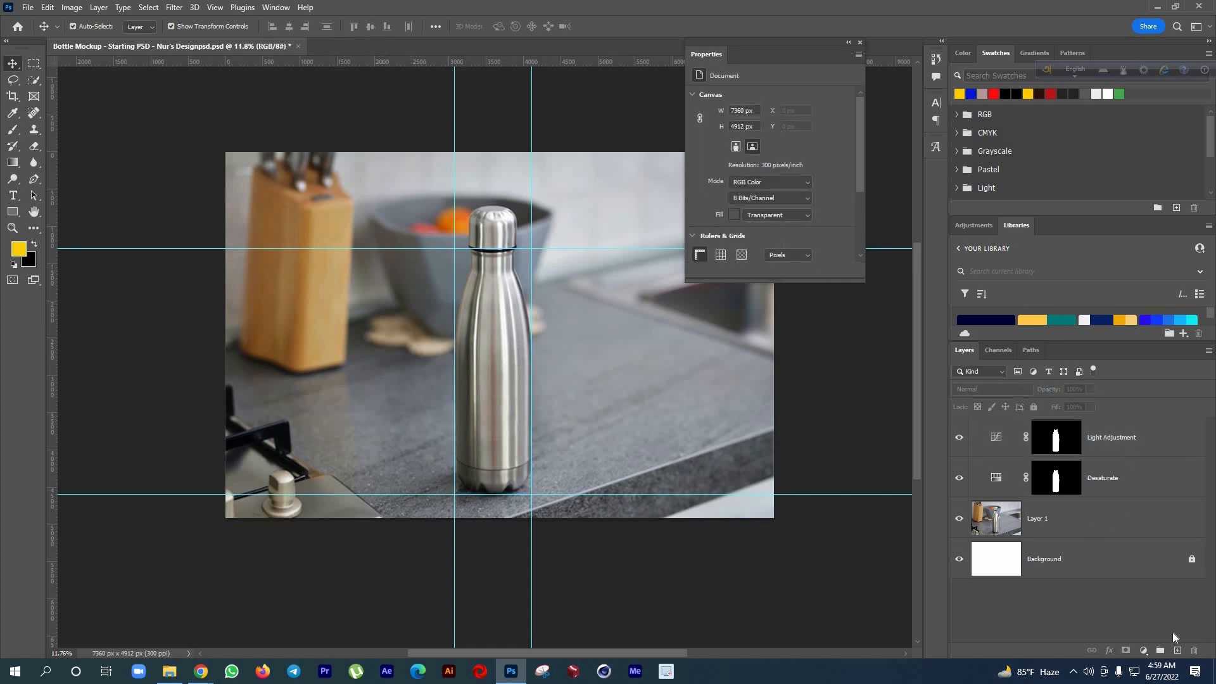
{"action": "key", "text": "ctrl+z"}
{"action": "left_click", "coordinate": [1178, 651]}
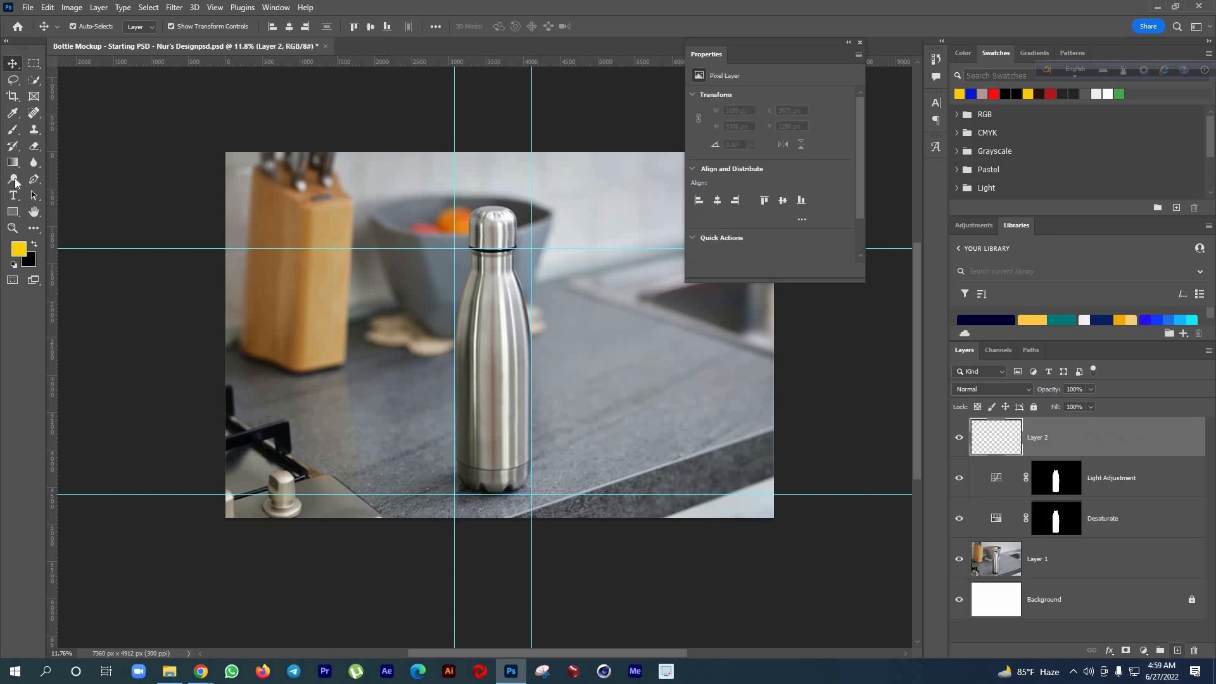
{"action": "left_click", "coordinate": [12, 214]}
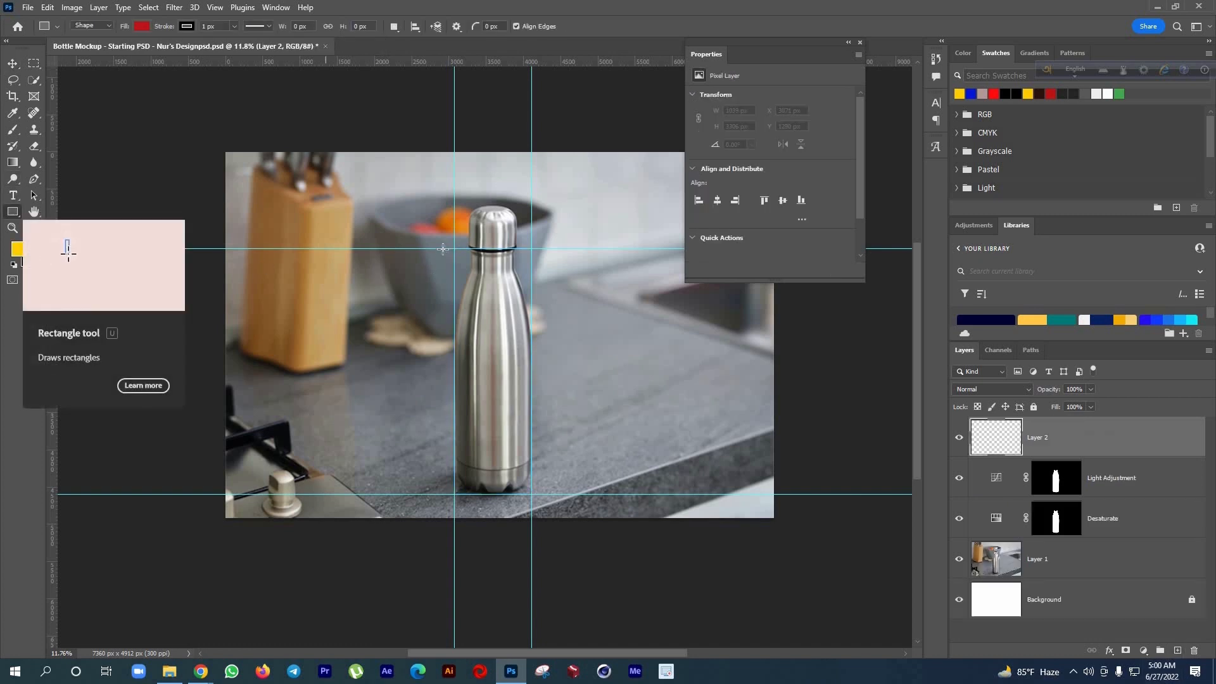
{"action": "left_click_drag", "start_coordinate": [451, 249], "coordinate": [522, 464]}
{"action": "scroll", "coordinate": [519, 459], "scroll_direction": "up", "scroll_amount": 3}
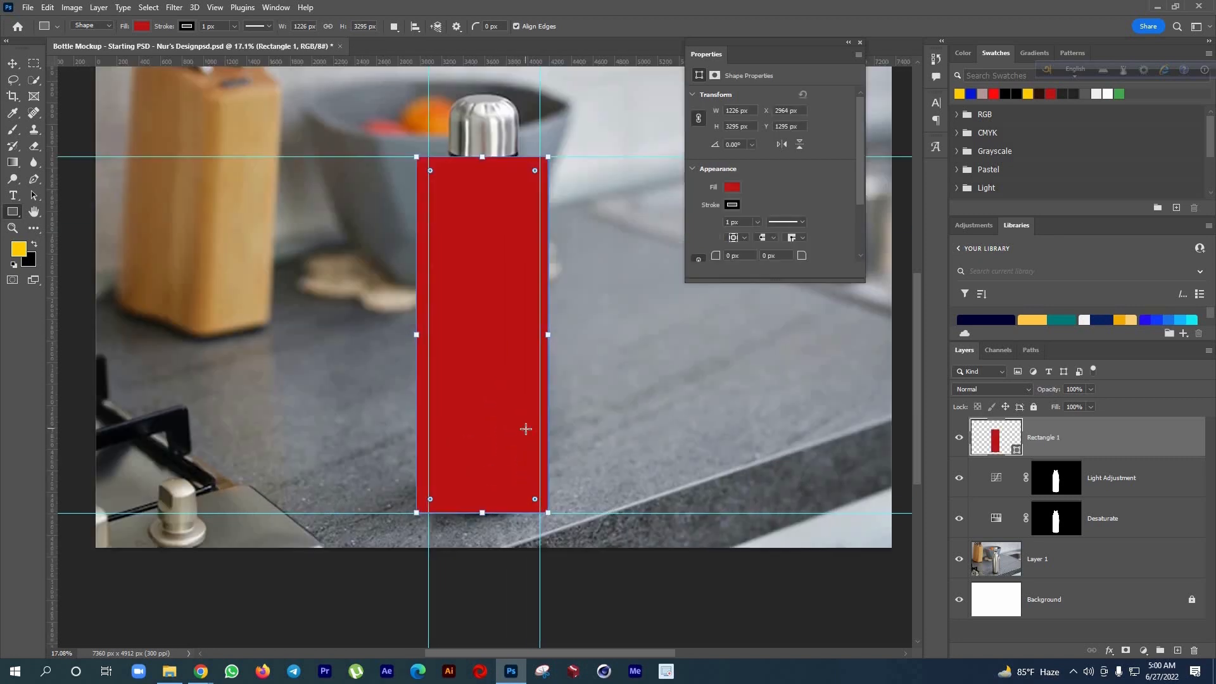
Nudge the red rectangle horizontally to X 2977 px so it sits centred over the bottle body
{"action": "left_click", "coordinate": [13, 64]}
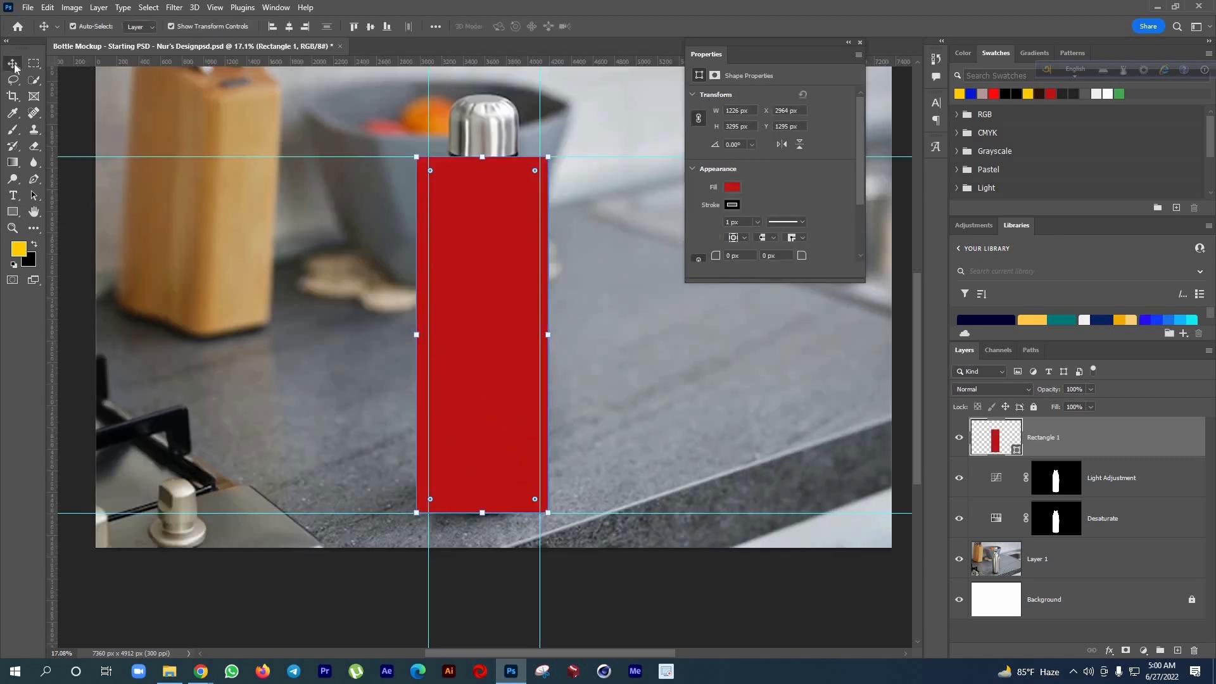
{"action": "key", "text": "Right"}
{"action": "key", "text": "Right"}
{"action": "key", "text": "Right"}
{"action": "key", "text": "Right"}
{"action": "key", "text": "Right"}
{"action": "key", "text": "Right"}
{"action": "key", "text": "Right"}
{"action": "key", "text": "Right"}
{"action": "key", "text": "Right"}
{"action": "key", "text": "Right"}
{"action": "key", "text": "Right"}
{"action": "key", "text": "Right"}
{"action": "key", "text": "Right"}
{"action": "key", "text": "Right"}
{"action": "key", "text": "Right"}
{"action": "key", "text": "Right"}
{"action": "key", "text": "Right"}
{"action": "key", "text": "Right"}
{"action": "key", "text": "Right"}
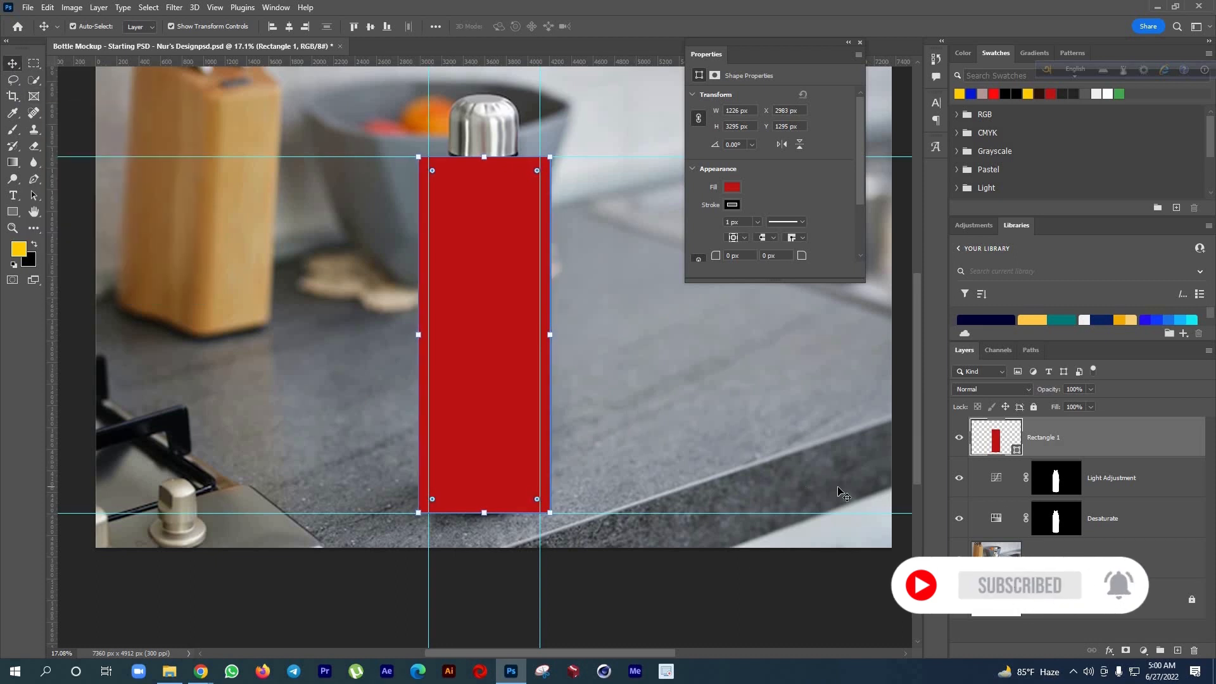
{"action": "key", "text": "Left"}
{"action": "key", "text": "Left"}
{"action": "key", "text": "Left"}
{"action": "key", "text": "Left"}
{"action": "key", "text": "Left"}
{"action": "key", "text": "Left"}
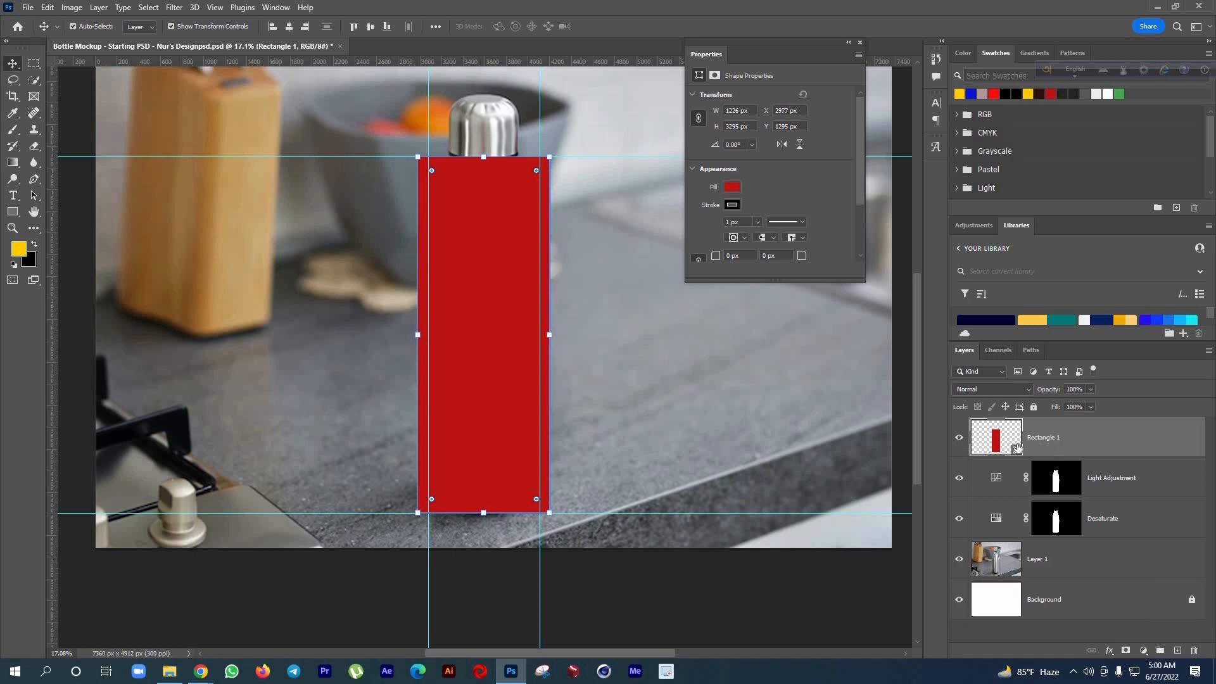
Convert the rectangle layer to a smart object and set its blend mode to Linear Burn
{"action": "right_click", "coordinate": [1064, 446]}
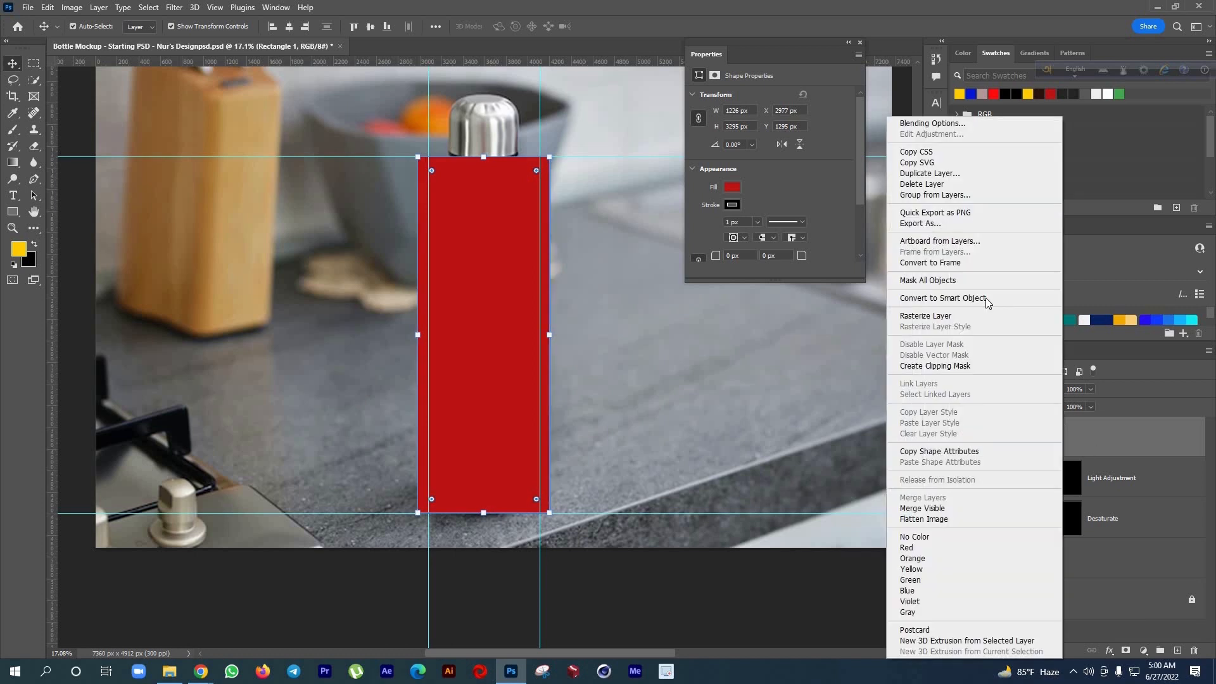
{"action": "left_click", "coordinate": [986, 298]}
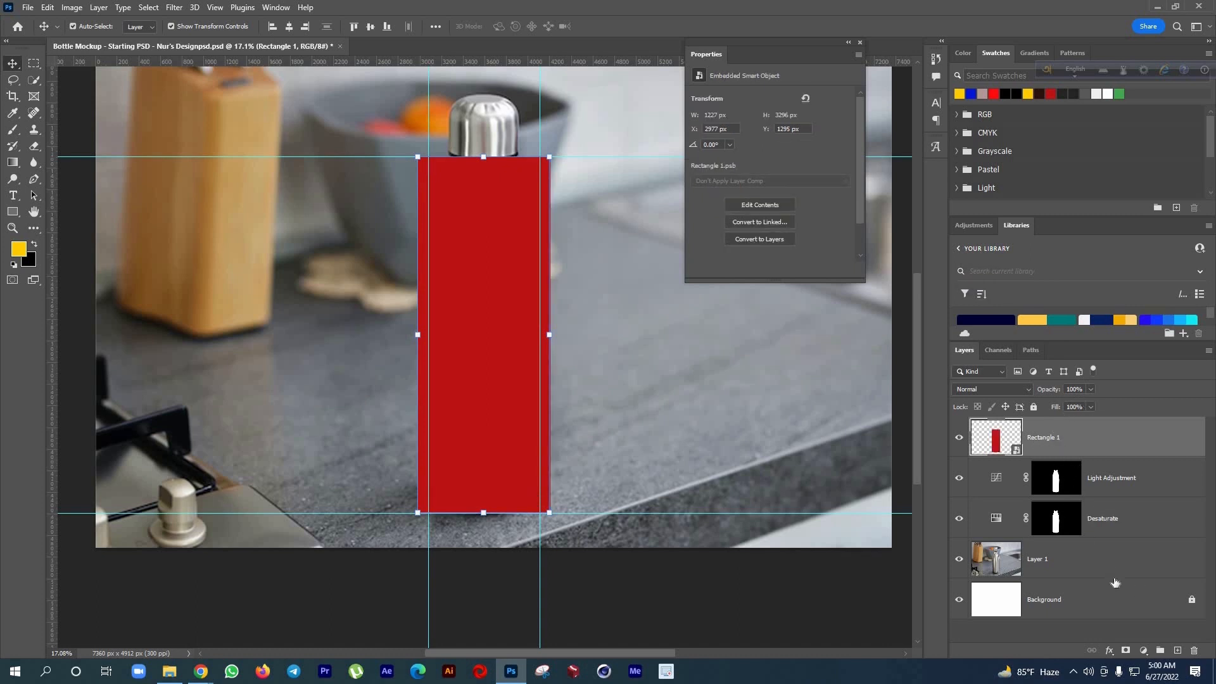
{"action": "left_click", "coordinate": [1016, 389]}
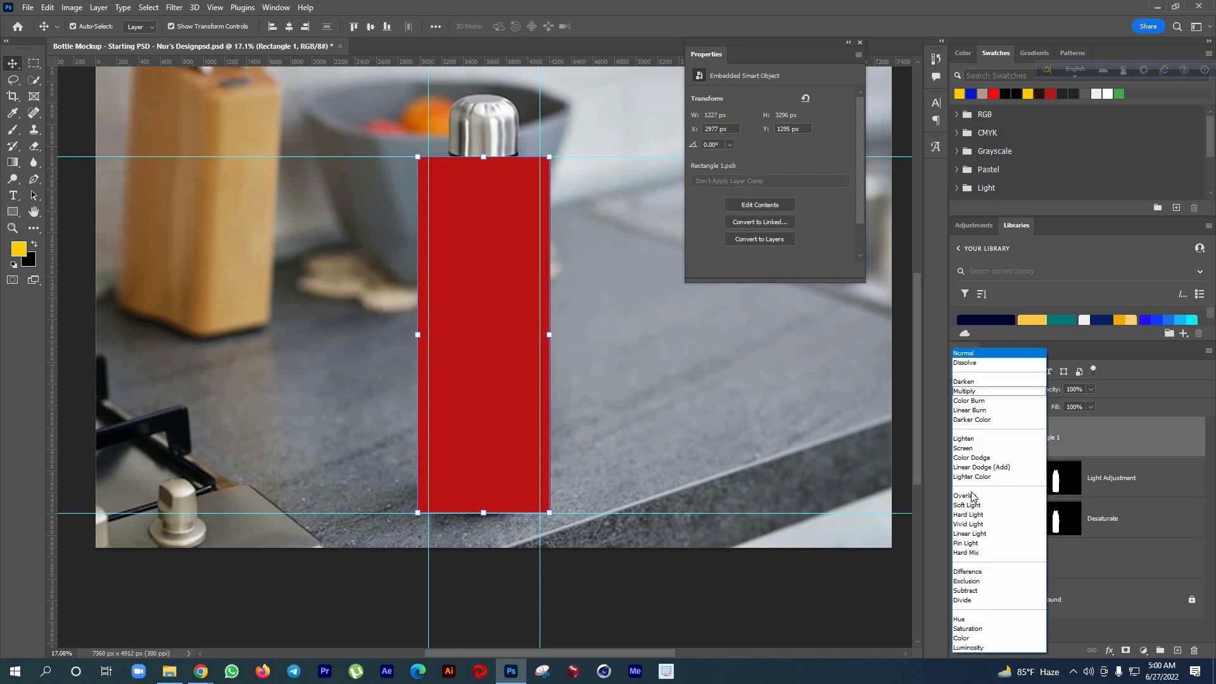
{"action": "left_click", "coordinate": [977, 411]}
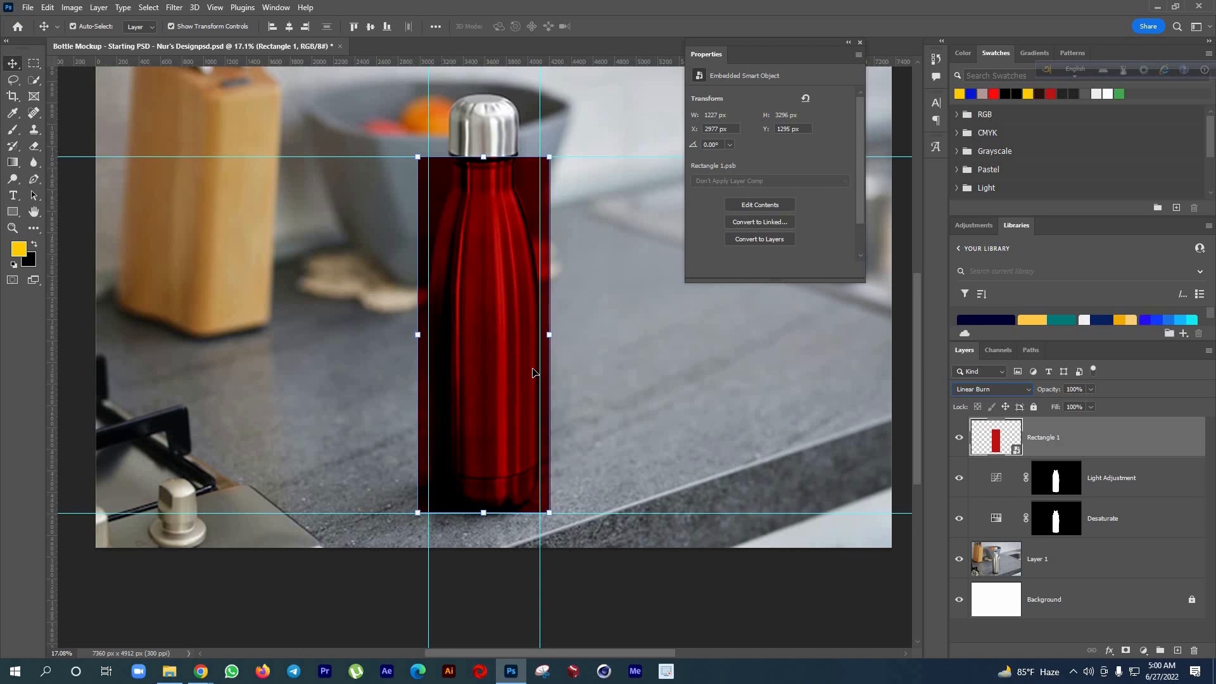
Start warping the Rectangle 1 smart object and pull its two upper corners inward onto the vertical guides
{"action": "key", "text": "ctrl+t"}
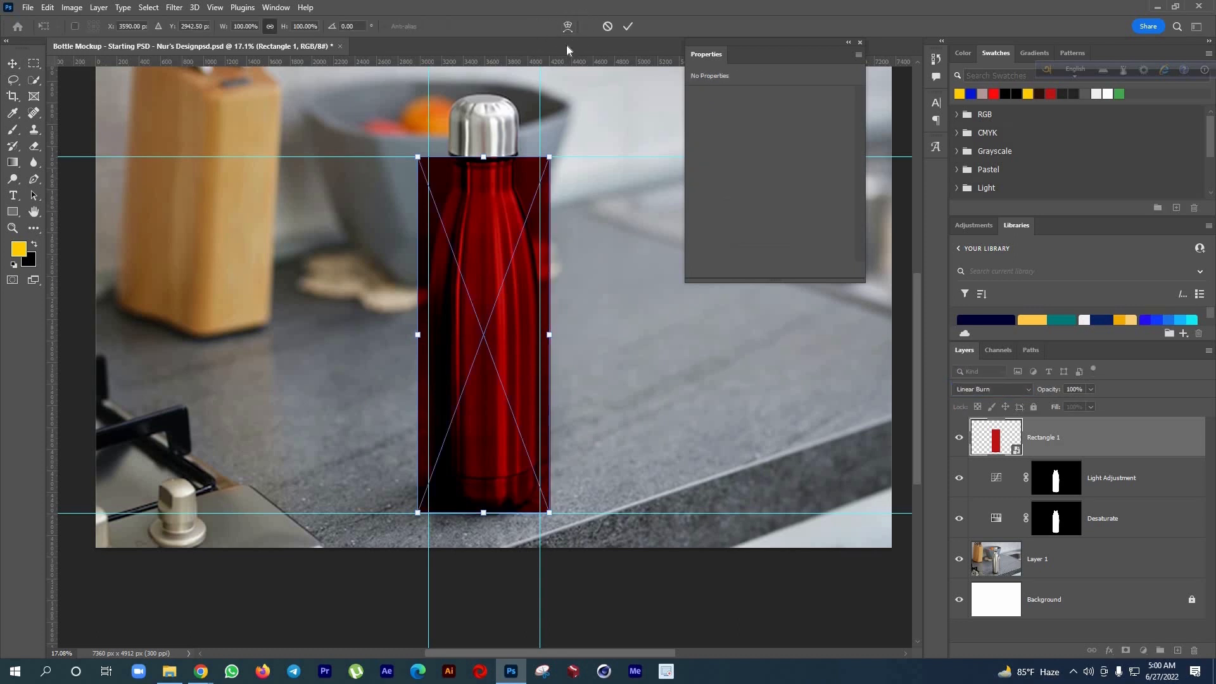
{"action": "right_click", "coordinate": [490, 327]}
{"action": "left_click", "coordinate": [513, 461]}
{"action": "scroll", "coordinate": [491, 283], "scroll_direction": "up", "scroll_amount": 1}
{"action": "scroll", "coordinate": [627, 287], "scroll_direction": "up", "scroll_amount": 1}
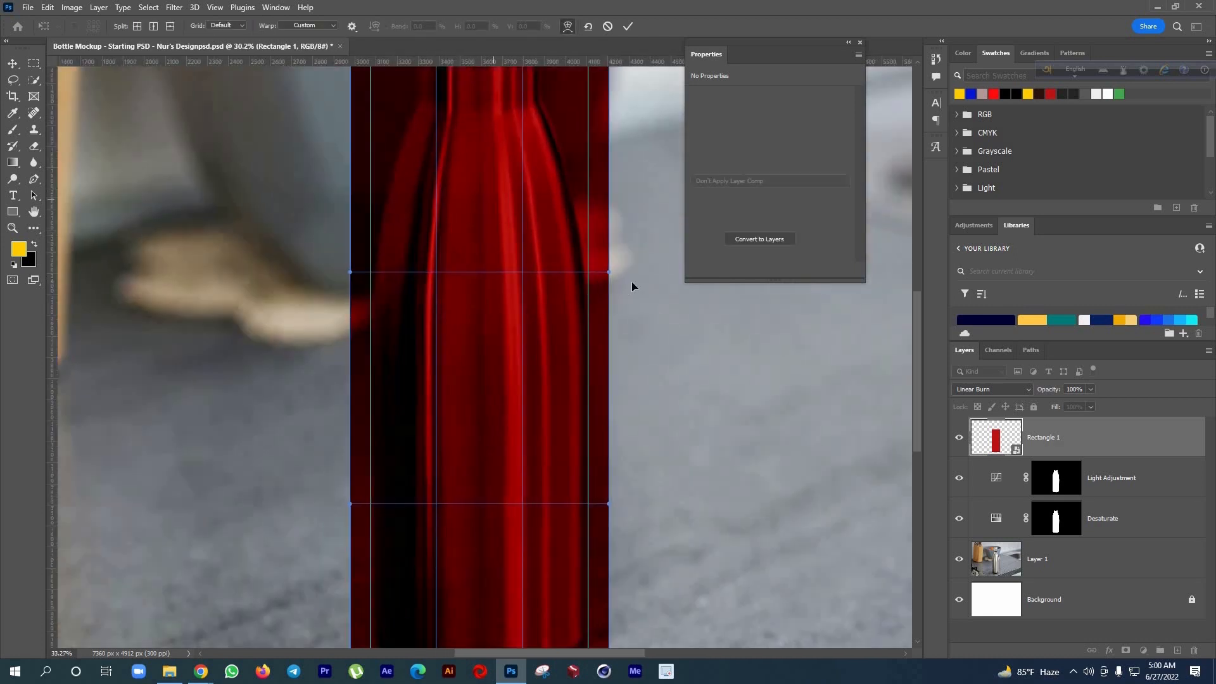
{"action": "scroll", "coordinate": [646, 277], "scroll_direction": "up", "scroll_amount": 4}
{"action": "scroll", "coordinate": [646, 277], "scroll_direction": "up", "scroll_amount": 2}
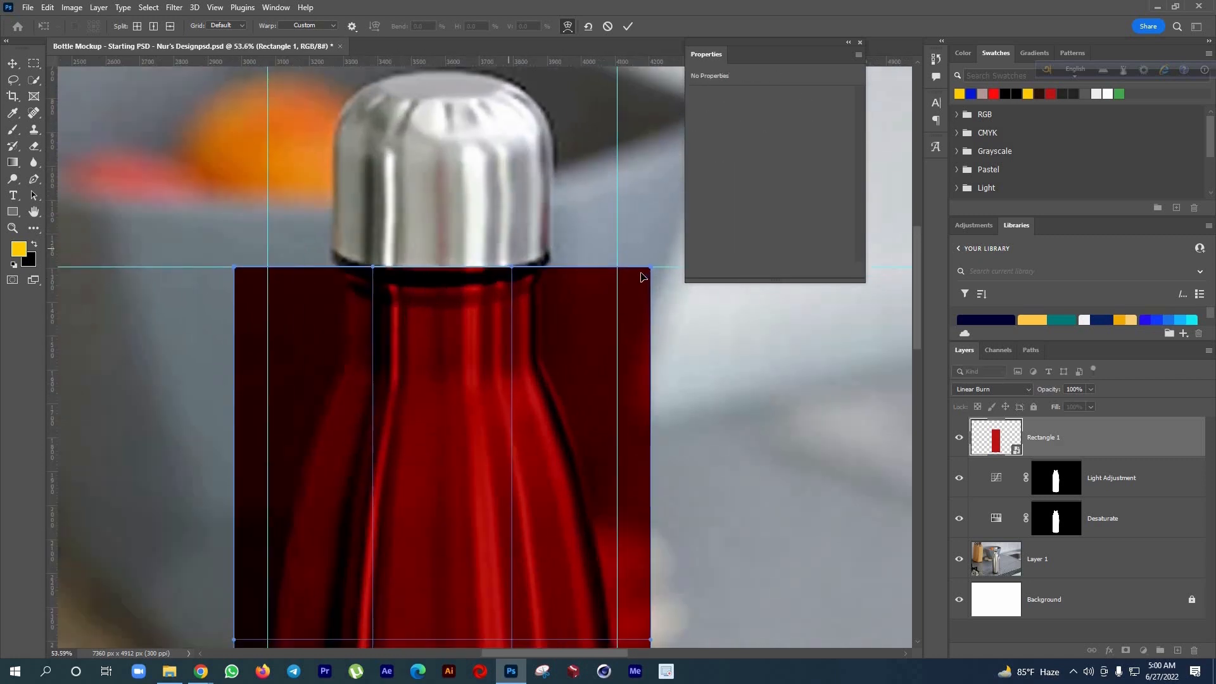
{"action": "left_click_drag", "start_coordinate": [635, 274], "coordinate": [563, 281]}
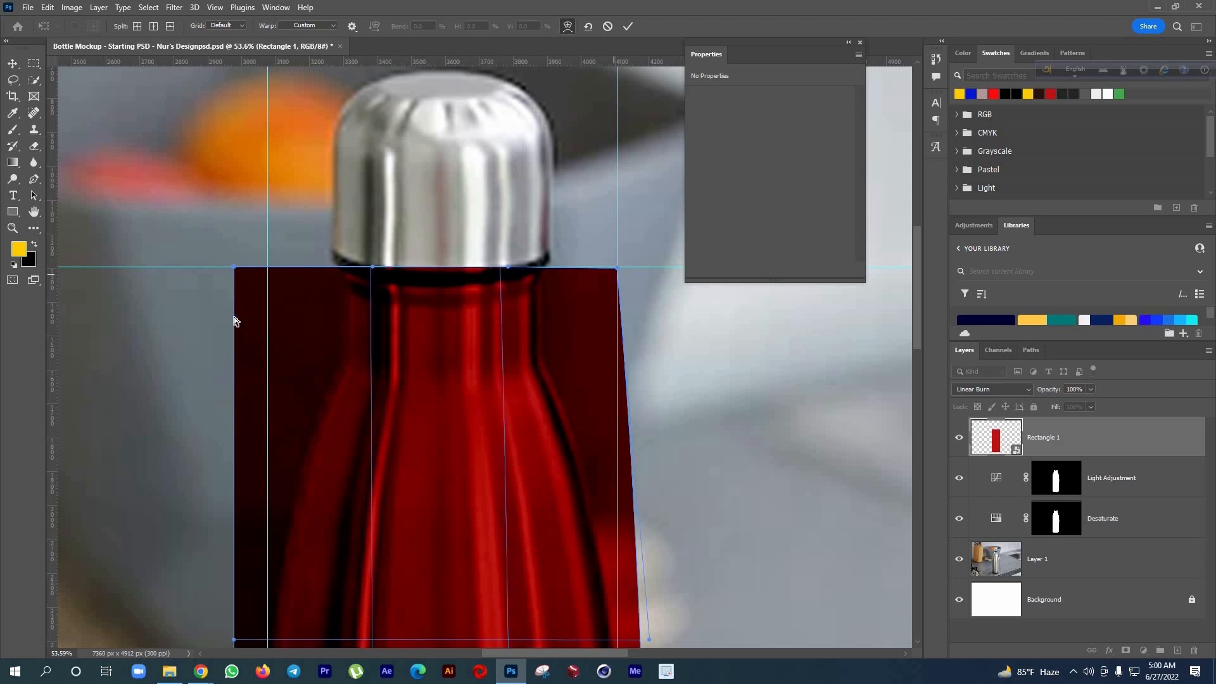
{"action": "left_click_drag", "start_coordinate": [235, 268], "coordinate": [267, 272]}
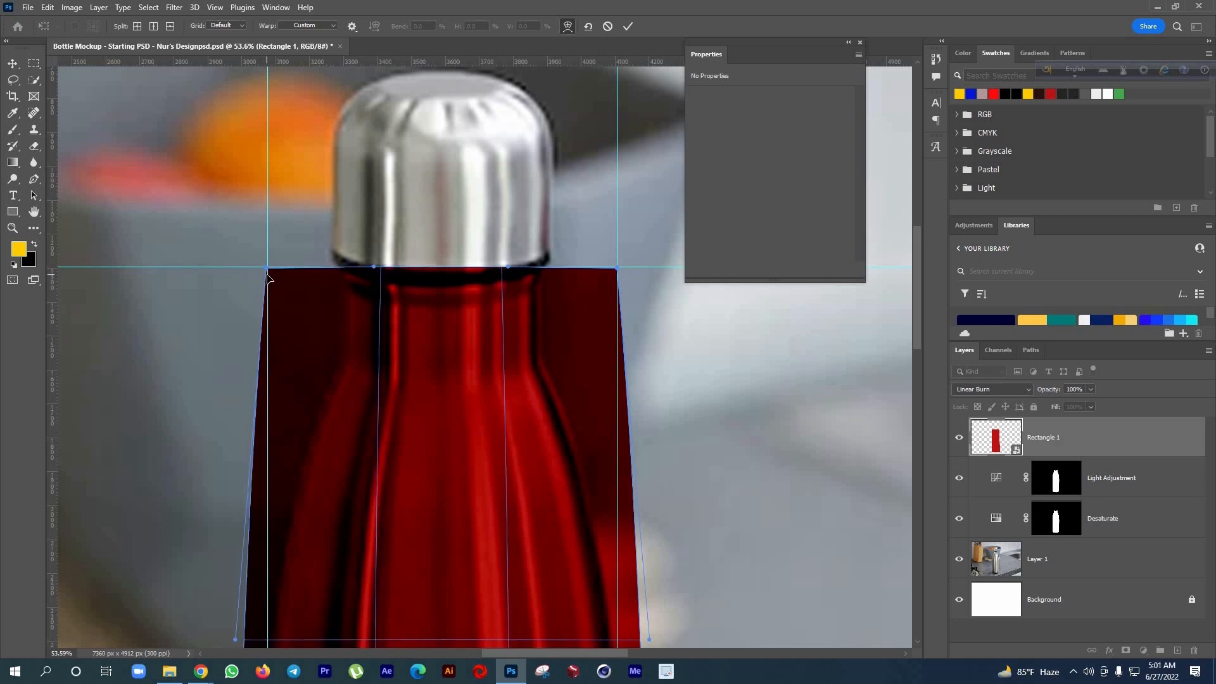
Pull the two lower corners of the warp inward to where the vertical guides meet the horizontal guide at the bottle's base
{"action": "scroll", "coordinate": [474, 314], "scroll_direction": "down", "scroll_amount": 5}
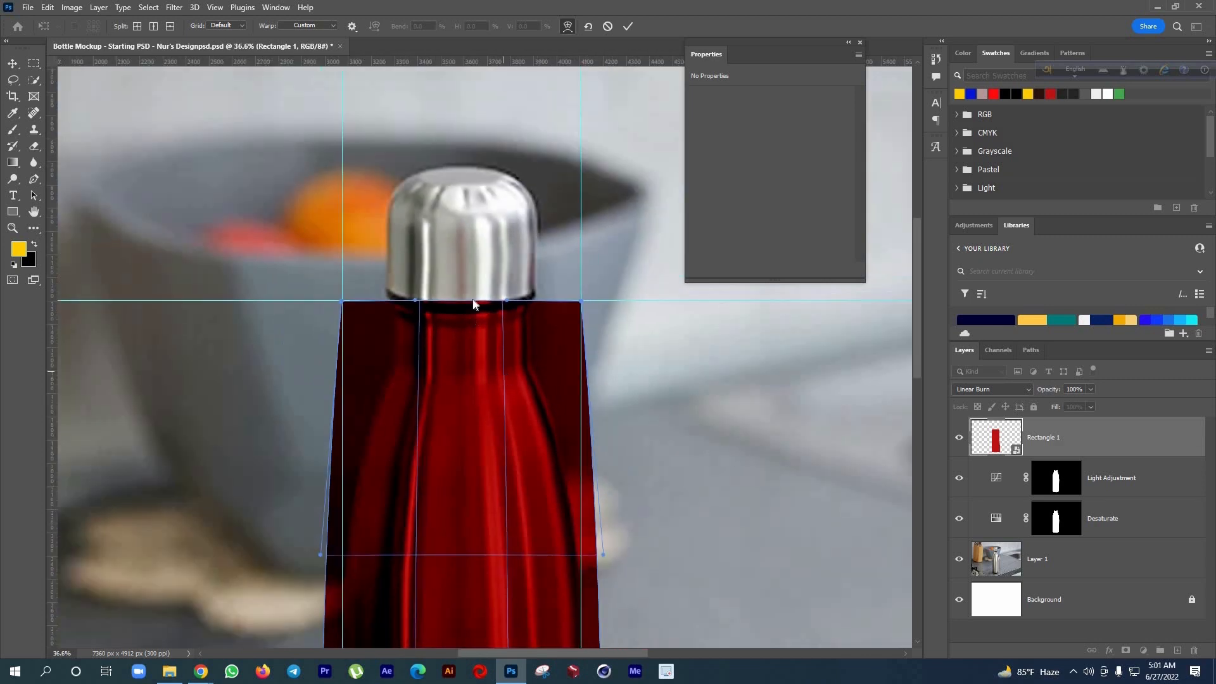
{"action": "scroll", "coordinate": [493, 457], "scroll_direction": "down", "scroll_amount": 5}
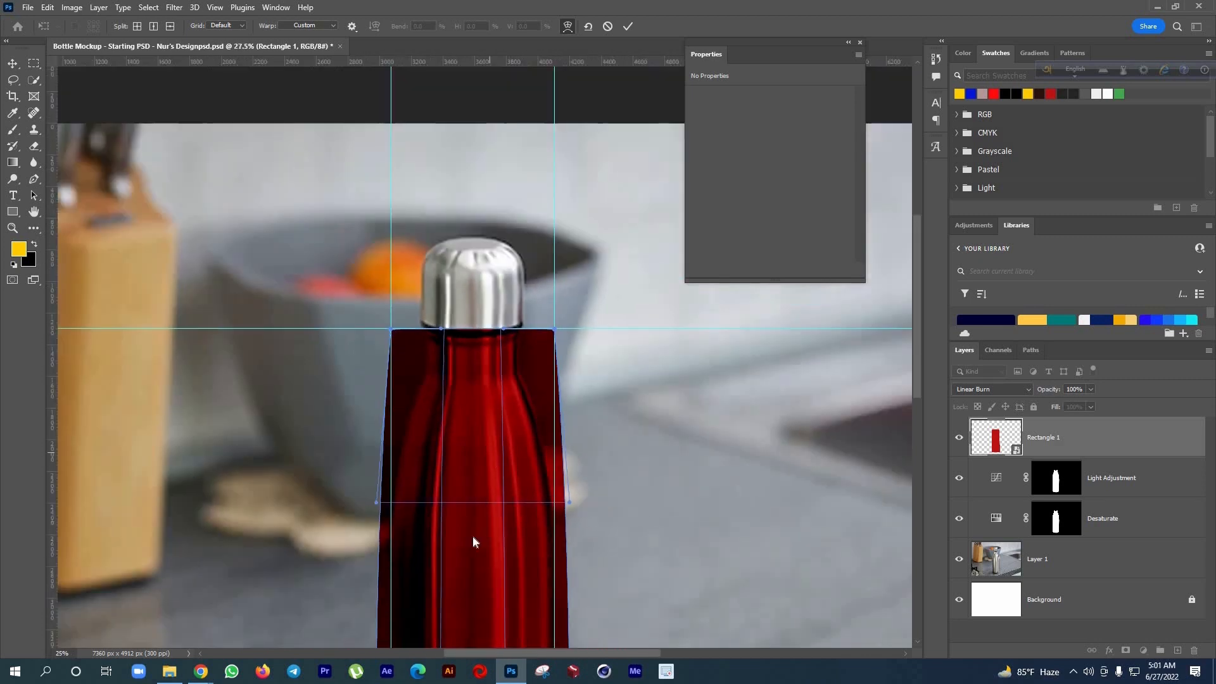
{"action": "scroll", "coordinate": [487, 425], "scroll_direction": "up", "scroll_amount": 3}
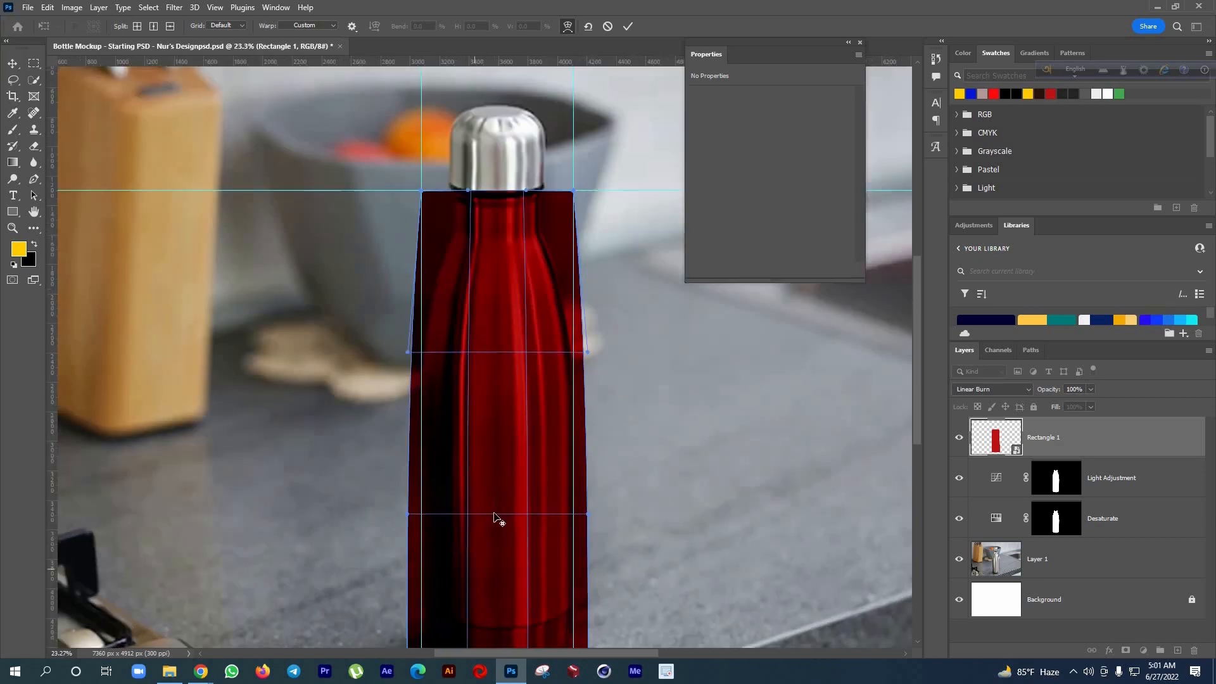
{"action": "scroll", "coordinate": [504, 562], "scroll_direction": "up", "scroll_amount": 3}
{"action": "scroll", "coordinate": [405, 459], "scroll_direction": "down", "scroll_amount": 4}
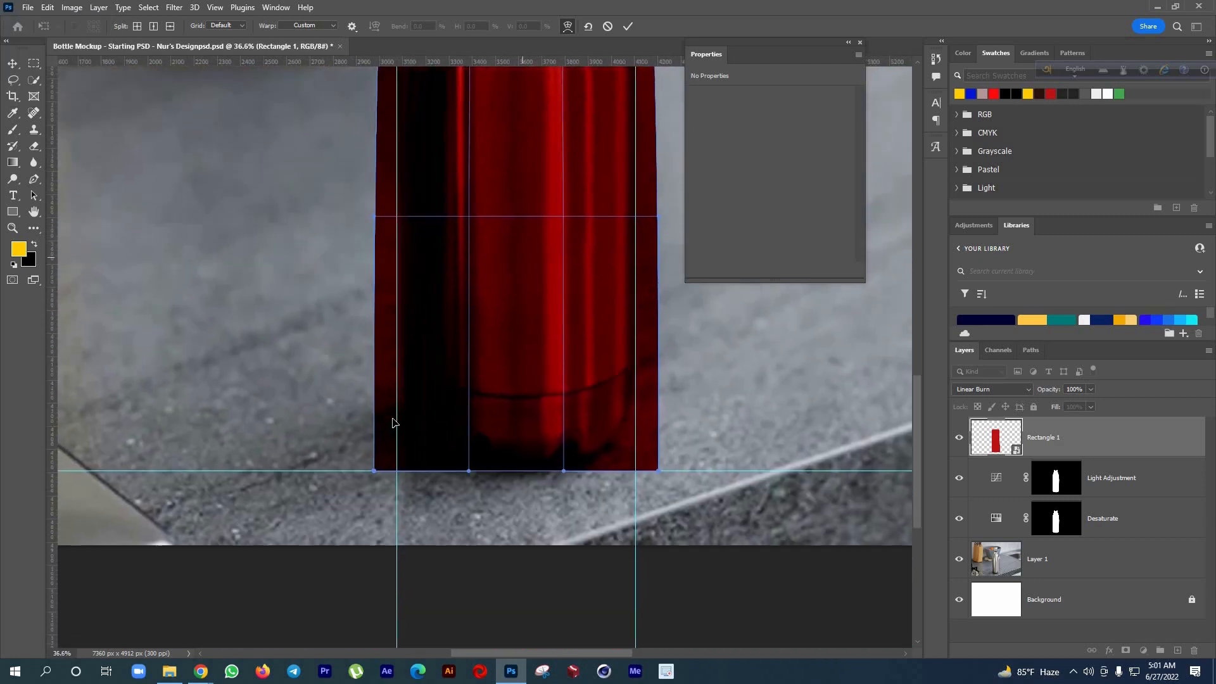
{"action": "scroll", "coordinate": [378, 445], "scroll_direction": "up", "scroll_amount": 2}
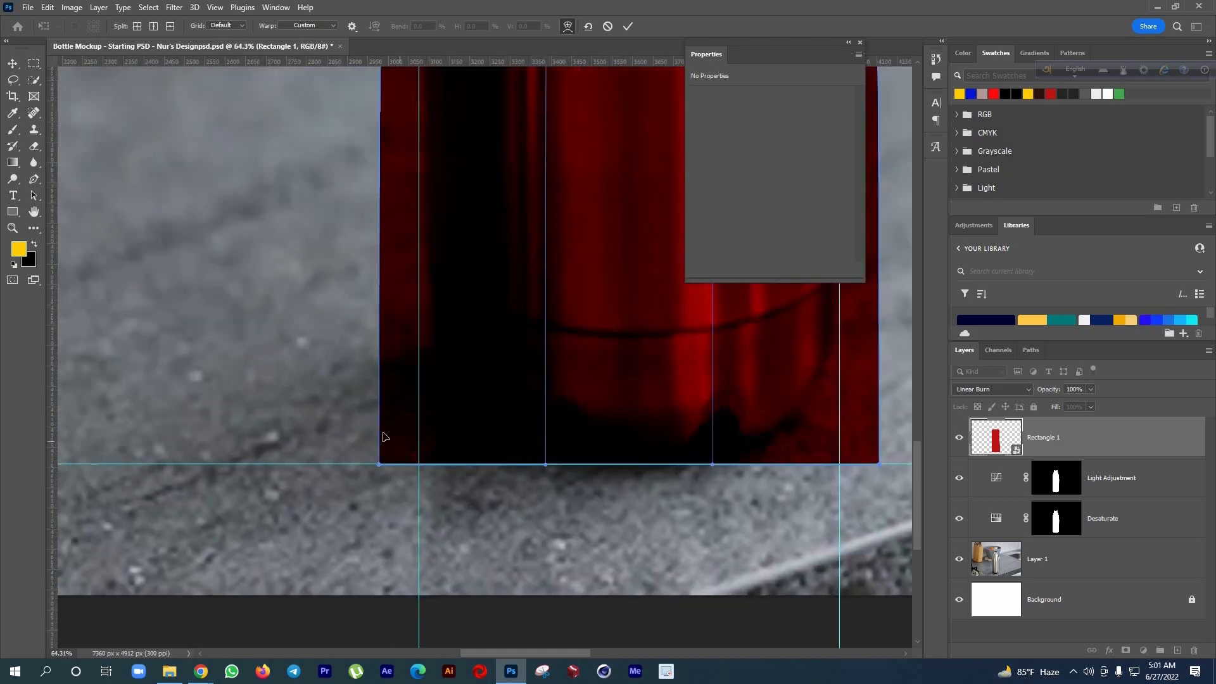
{"action": "left_click_drag", "start_coordinate": [422, 442], "coordinate": [418, 431]}
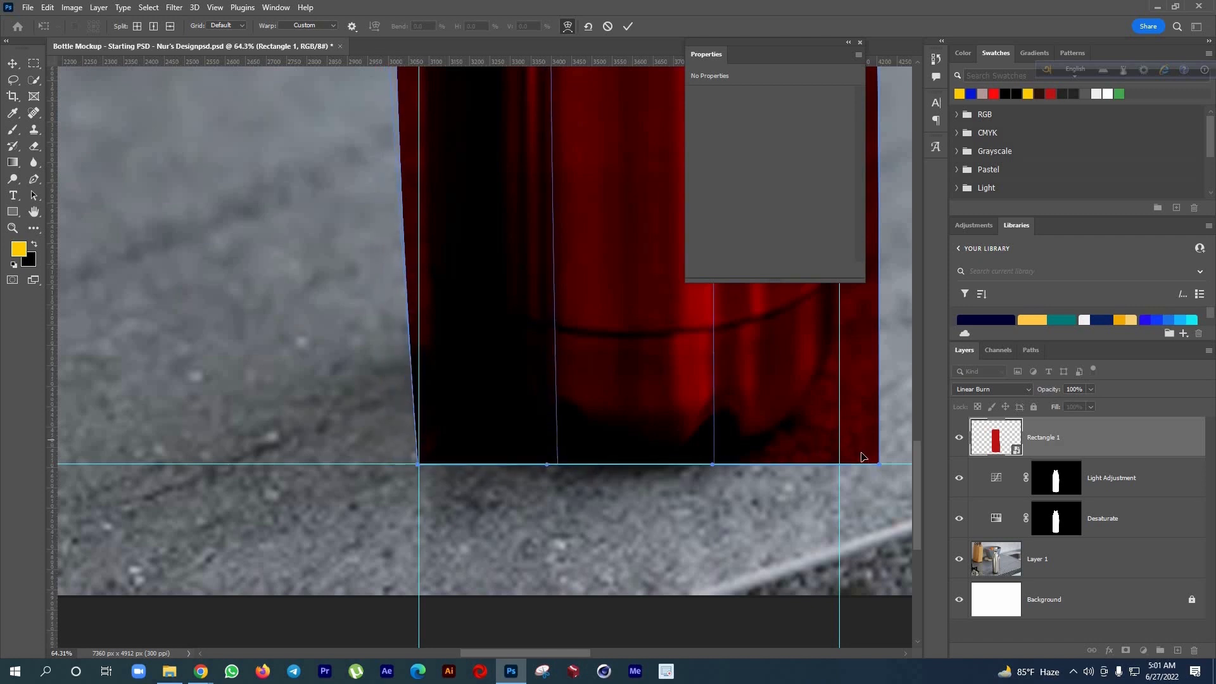
{"action": "left_click_drag", "start_coordinate": [841, 451], "coordinate": [832, 451]}
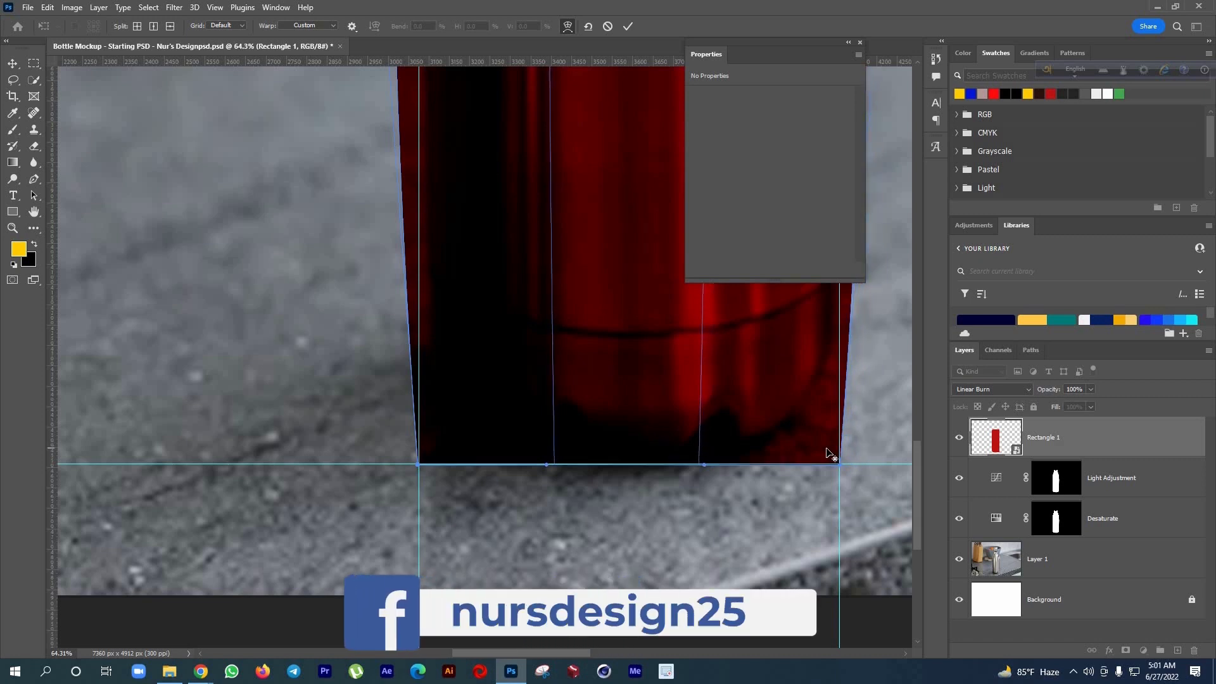
Bend the warp's top edge downward with both of its curve handles so it bows below the bottle cap
{"action": "scroll", "coordinate": [831, 451], "scroll_direction": "down", "scroll_amount": 5}
{"action": "scroll", "coordinate": [581, 575], "scroll_direction": "up", "scroll_amount": 10}
{"action": "scroll", "coordinate": [602, 424], "scroll_direction": "right", "scroll_amount": 5}
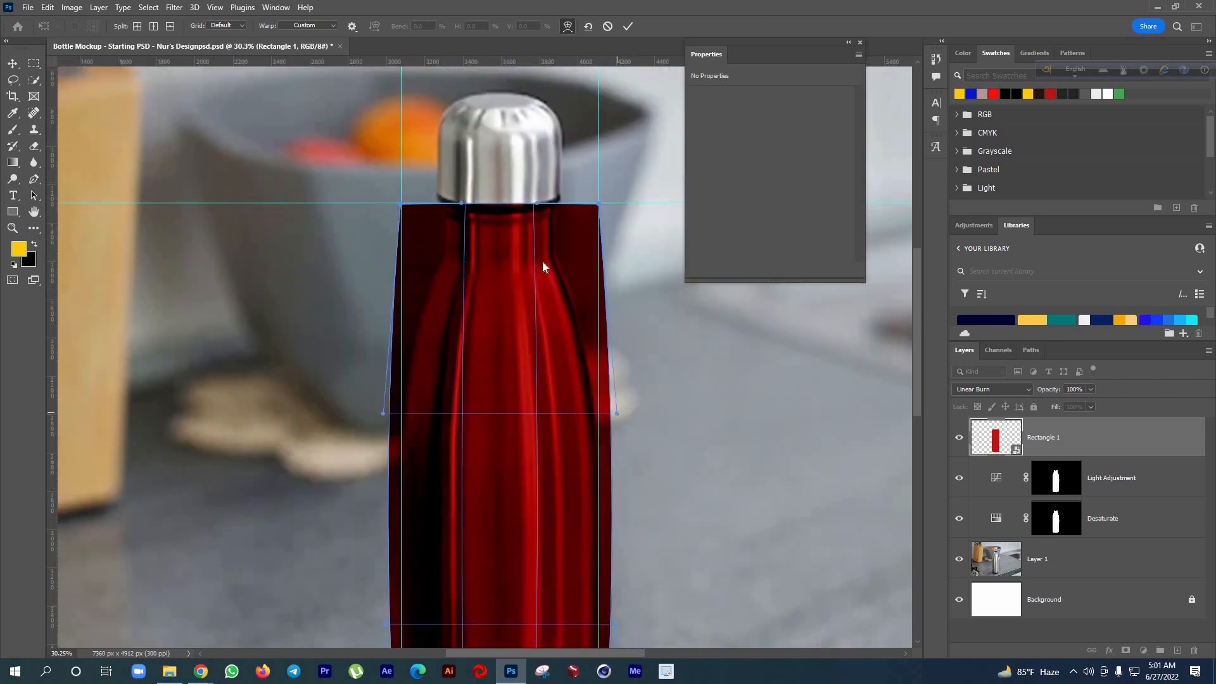
{"action": "scroll", "coordinate": [613, 411], "scroll_direction": "up", "scroll_amount": 1}
{"action": "scroll", "coordinate": [572, 282], "scroll_direction": "up", "scroll_amount": 4}
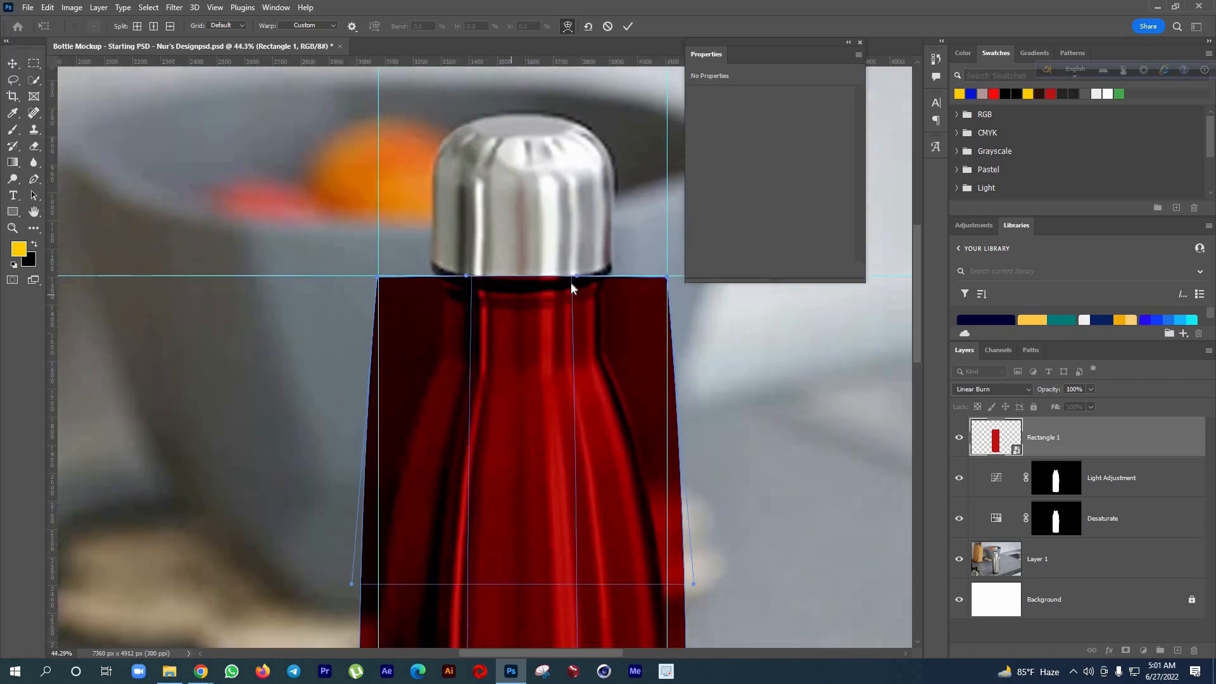
{"action": "scroll", "coordinate": [572, 276], "scroll_direction": "up", "scroll_amount": 2}
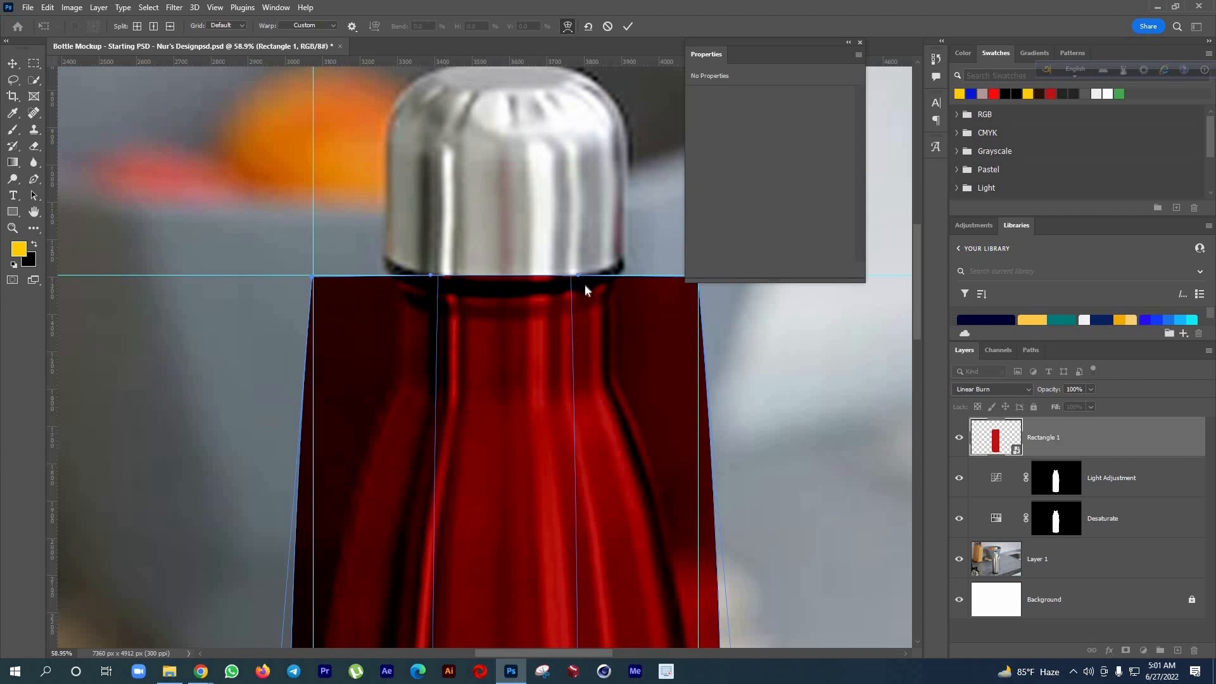
{"action": "scroll", "coordinate": [581, 268], "scroll_direction": "up", "scroll_amount": 2}
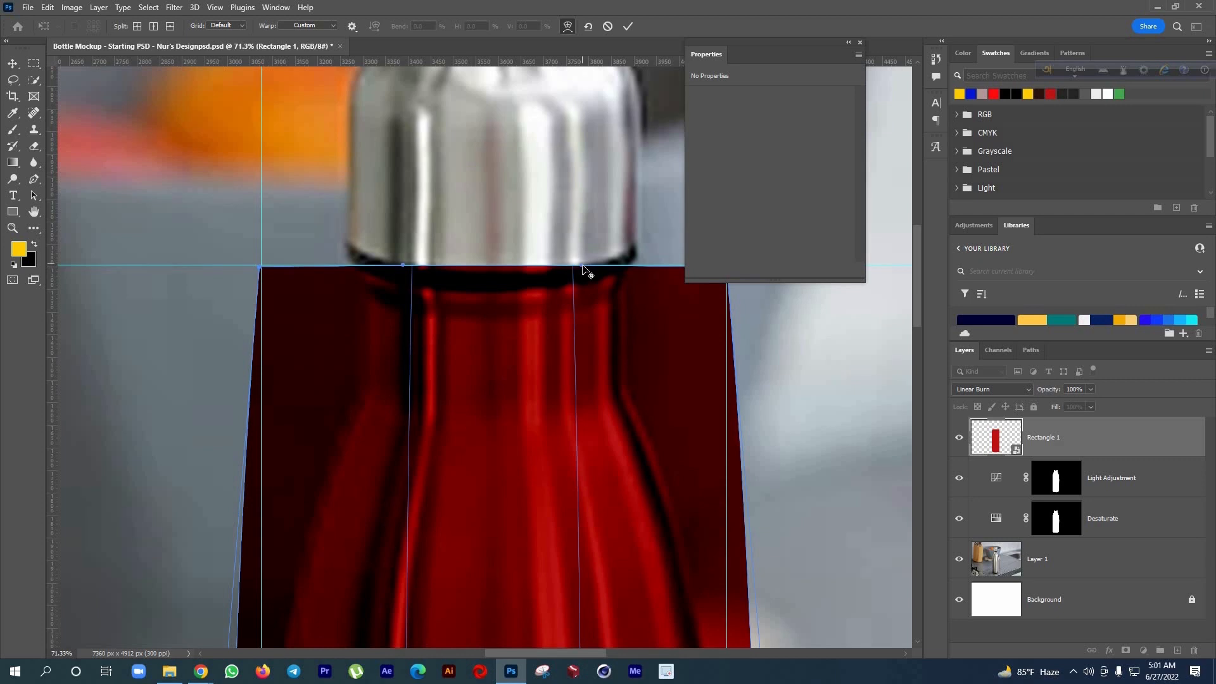
{"action": "scroll", "coordinate": [584, 271], "scroll_direction": "up", "scroll_amount": 2}
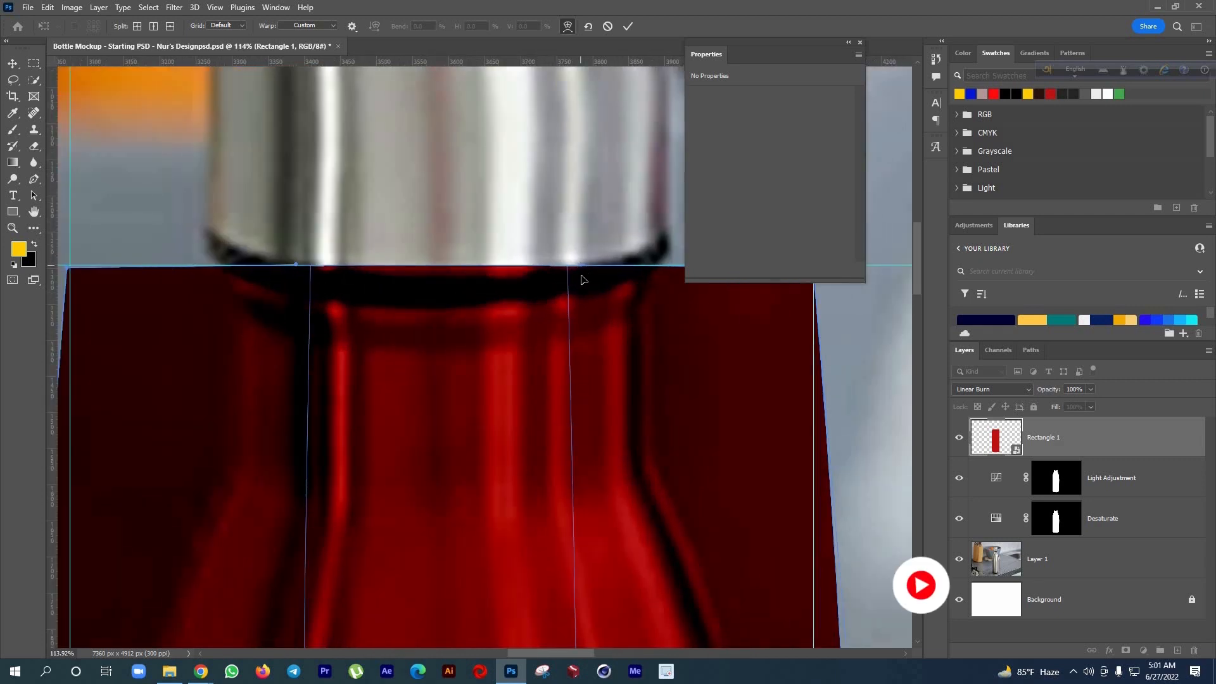
{"action": "scroll", "coordinate": [581, 269], "scroll_direction": "up", "scroll_amount": 1}
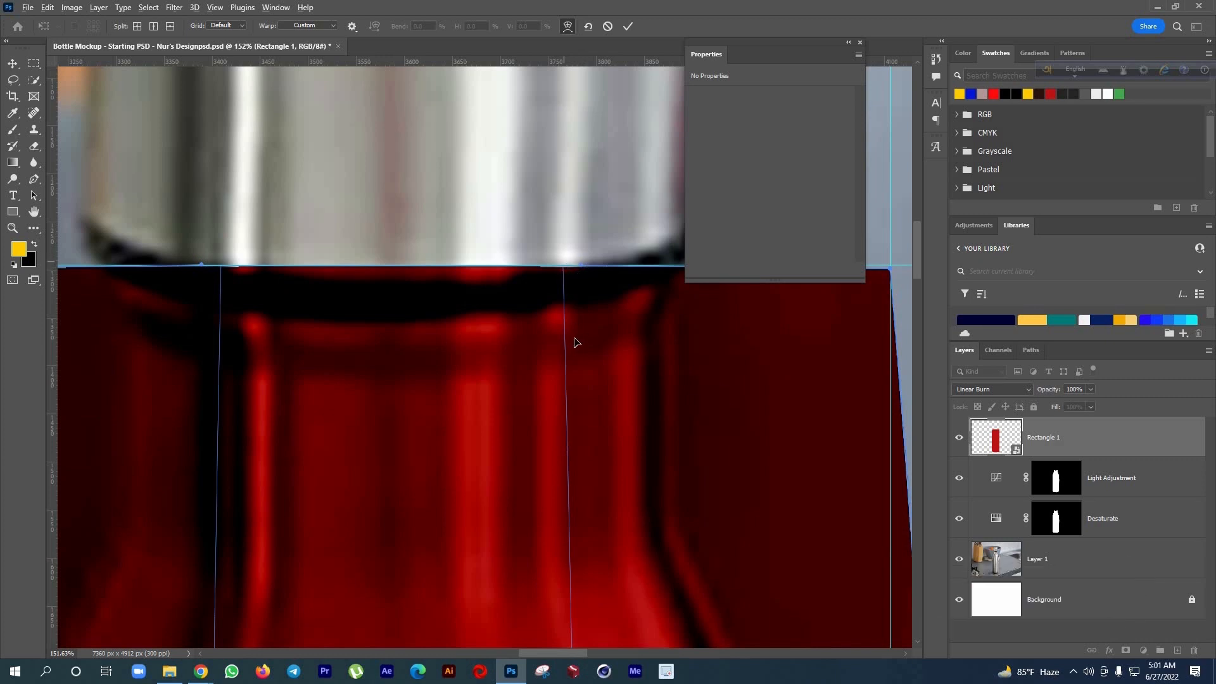
{"action": "scroll", "coordinate": [564, 273], "scroll_direction": "down", "scroll_amount": 1}
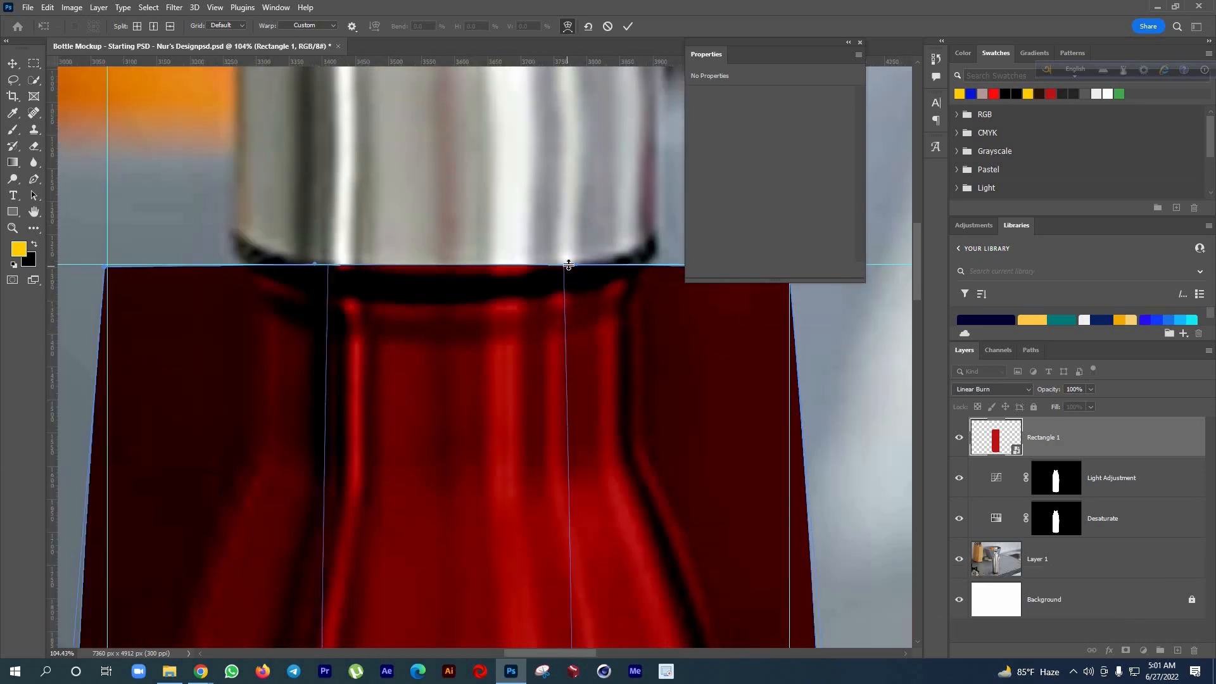
{"action": "left_click_drag", "start_coordinate": [569, 264], "coordinate": [572, 341]}
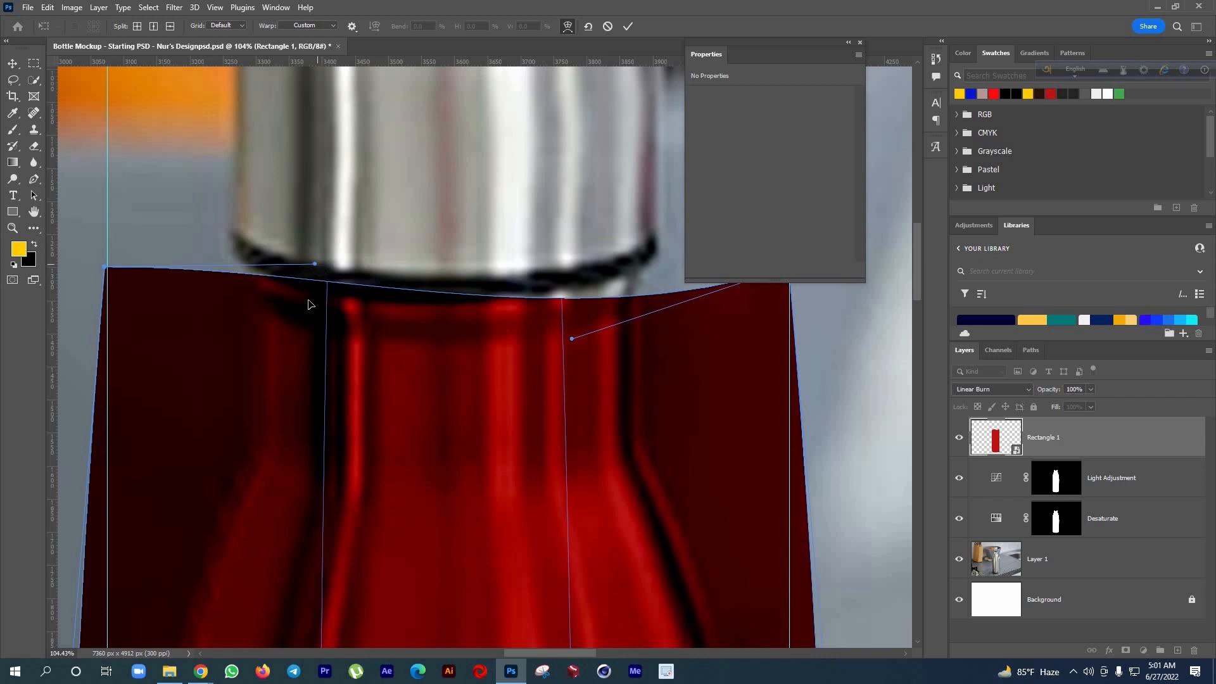
{"action": "left_click_drag", "start_coordinate": [311, 309], "coordinate": [318, 301]}
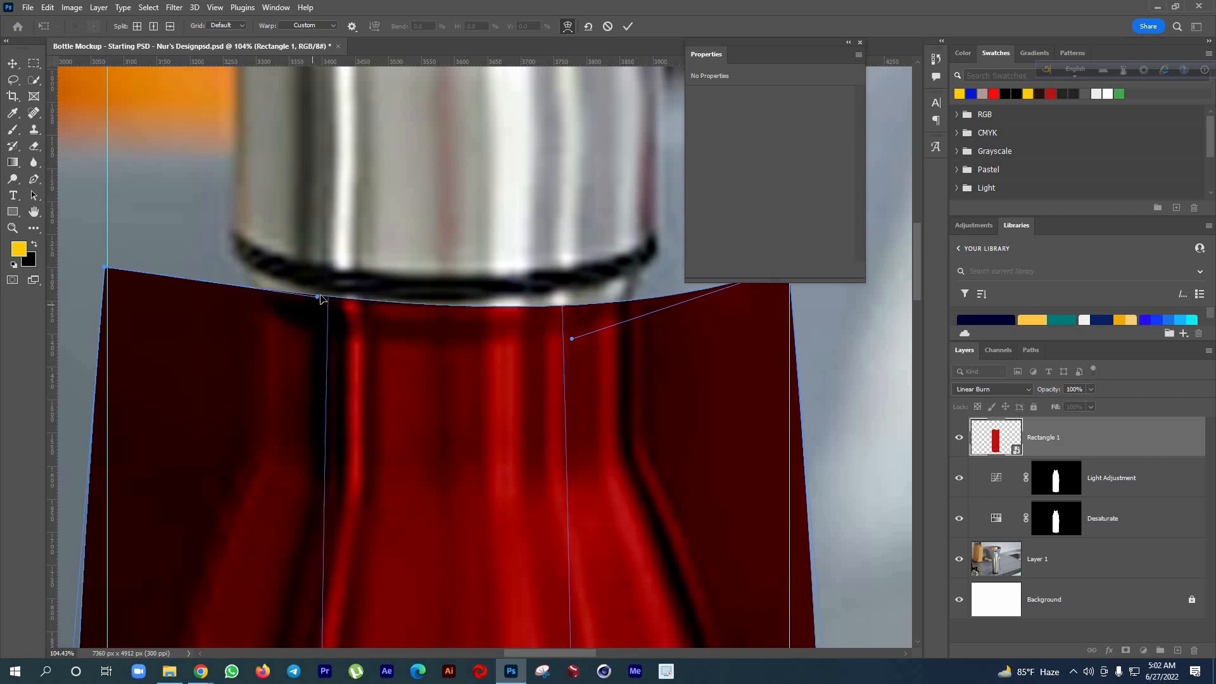
Ease the right part of the top-edge curve upward to follow the cap's rim, and apply the warp
{"action": "left_click_drag", "start_coordinate": [576, 322], "coordinate": [571, 314]}
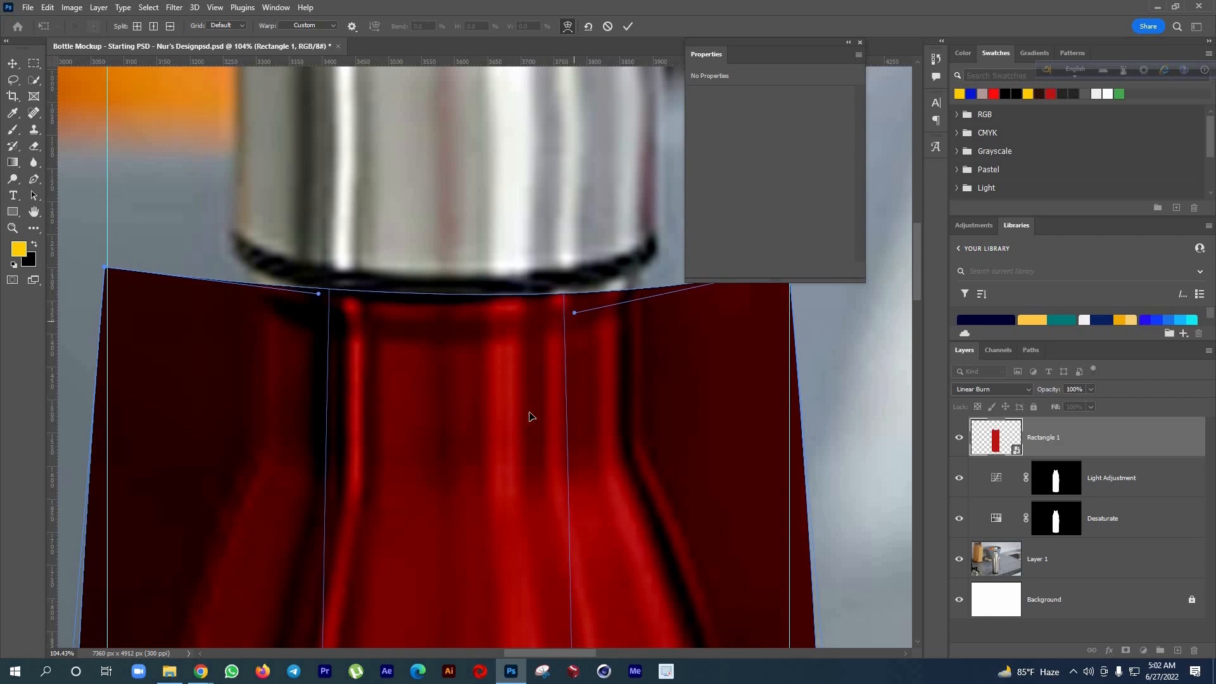
{"action": "scroll", "coordinate": [519, 391], "scroll_direction": "down", "scroll_amount": 3}
{"action": "left_click_drag", "start_coordinate": [487, 540], "coordinate": [487, 531]}
{"action": "scroll", "coordinate": [481, 415], "scroll_direction": "down", "scroll_amount": 4}
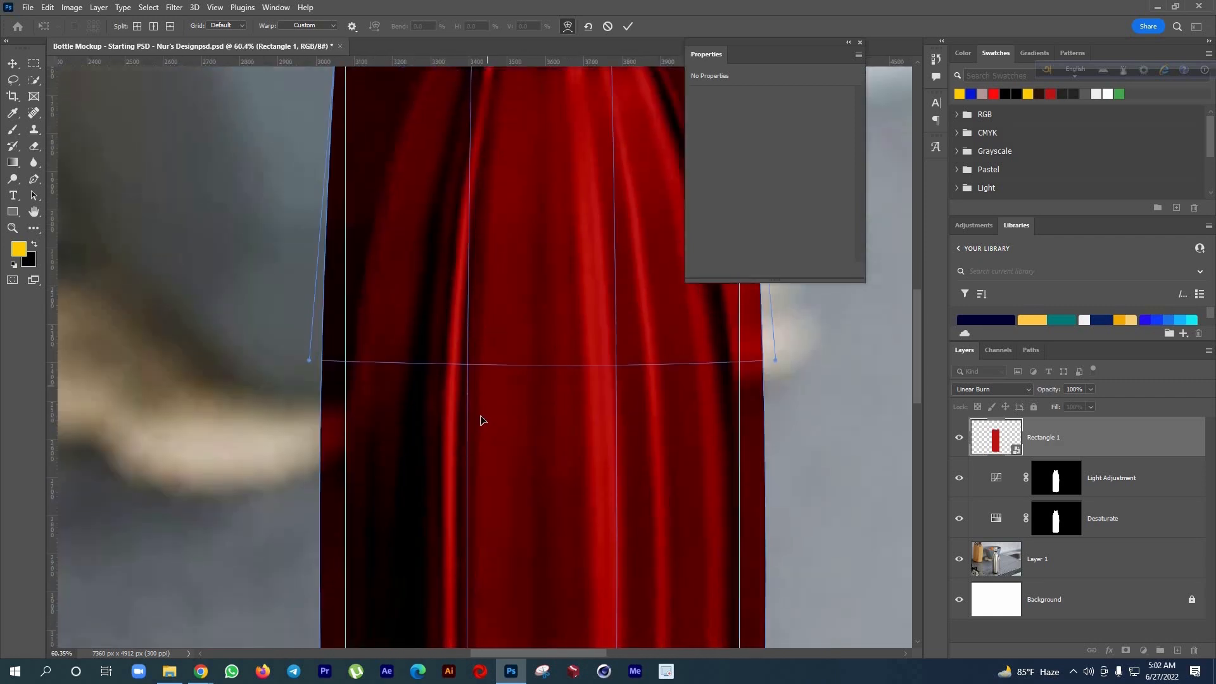
{"action": "scroll", "coordinate": [481, 416], "scroll_direction": "down", "scroll_amount": 3}
{"action": "scroll", "coordinate": [486, 422], "scroll_direction": "down", "scroll_amount": 3}
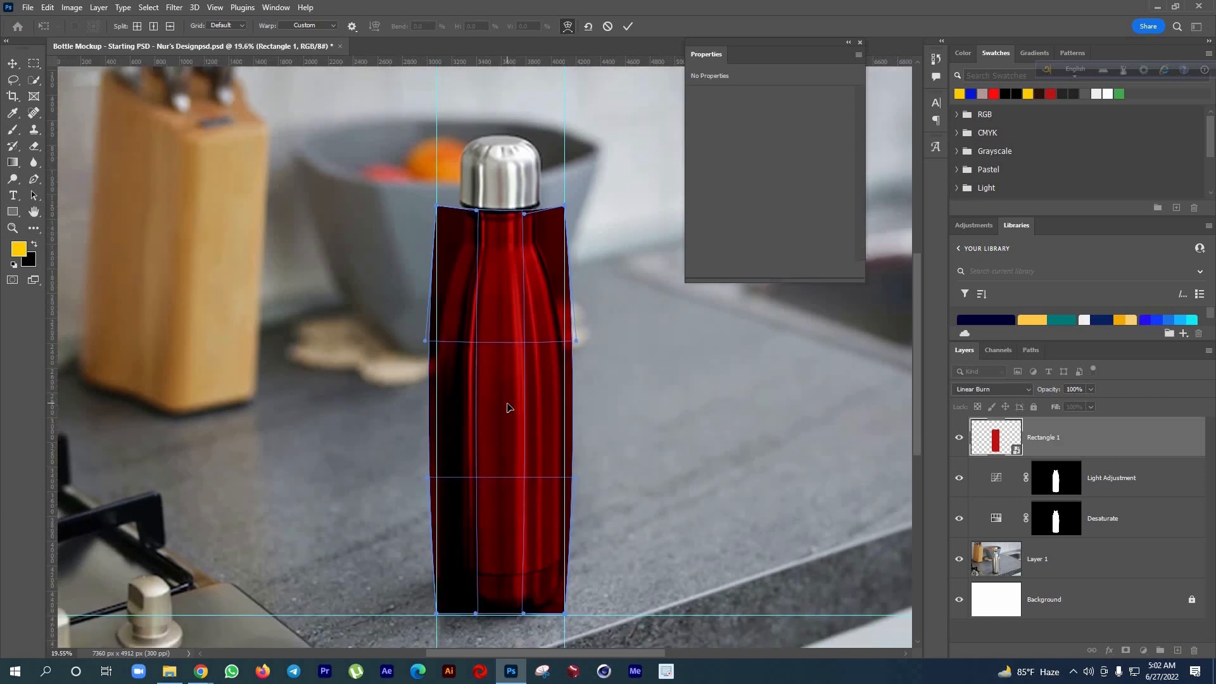
{"action": "left_click", "coordinate": [628, 26]}
Examine how the warped rectangle fits the bottle at the neck, along the body and at the base
{"action": "key", "text": "ctrl+t"}
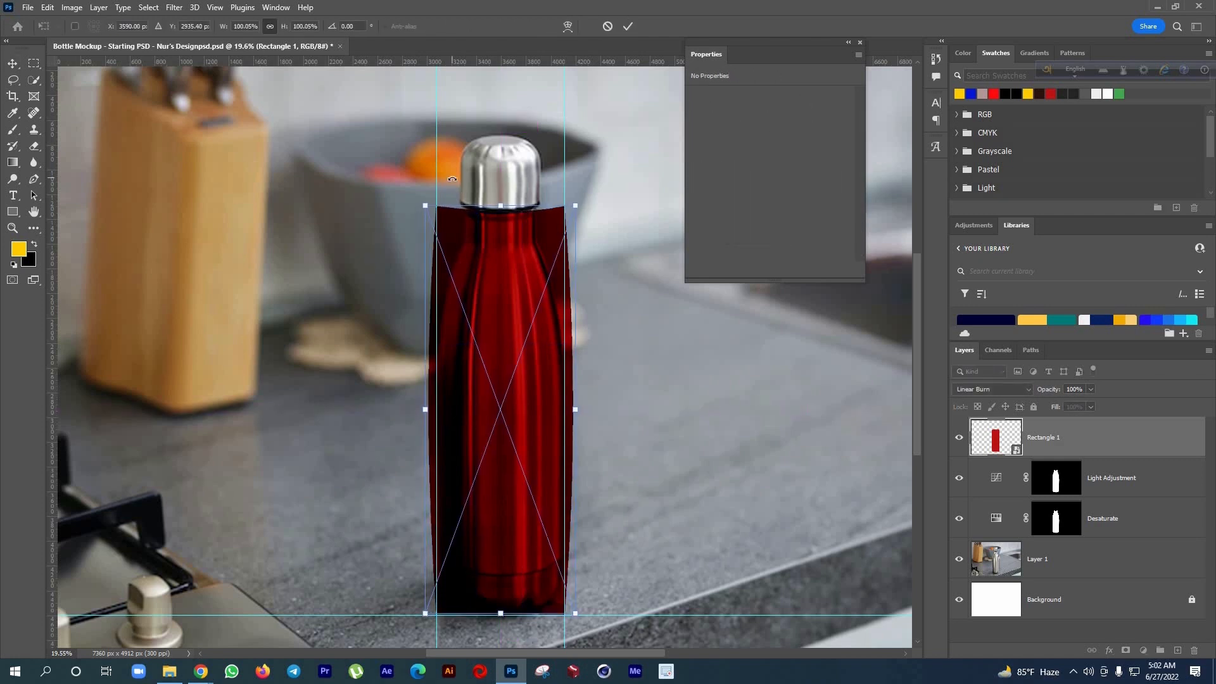
{"action": "scroll", "coordinate": [494, 370], "scroll_direction": "up", "scroll_amount": 2}
{"action": "scroll", "coordinate": [497, 494], "scroll_direction": "up", "scroll_amount": 1}
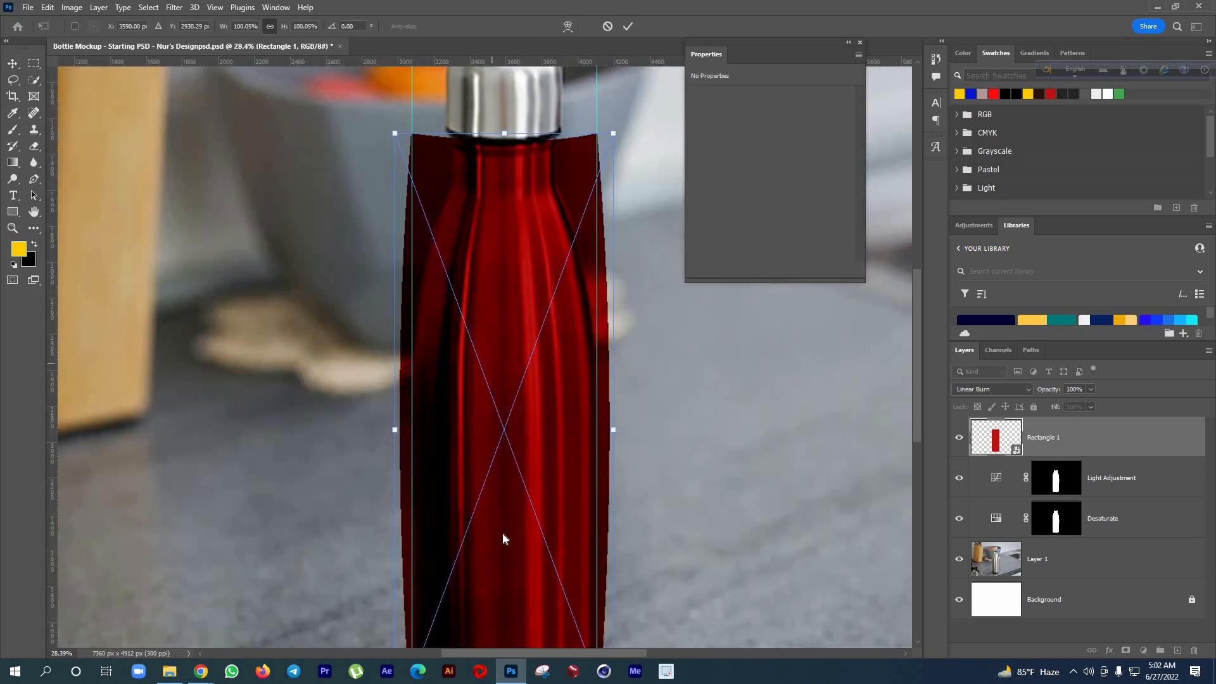
{"action": "key", "text": "Return"}
{"action": "scroll", "coordinate": [551, 306], "scroll_direction": "down", "scroll_amount": 5}
{"action": "scroll", "coordinate": [551, 306], "scroll_direction": "left", "scroll_amount": 1}
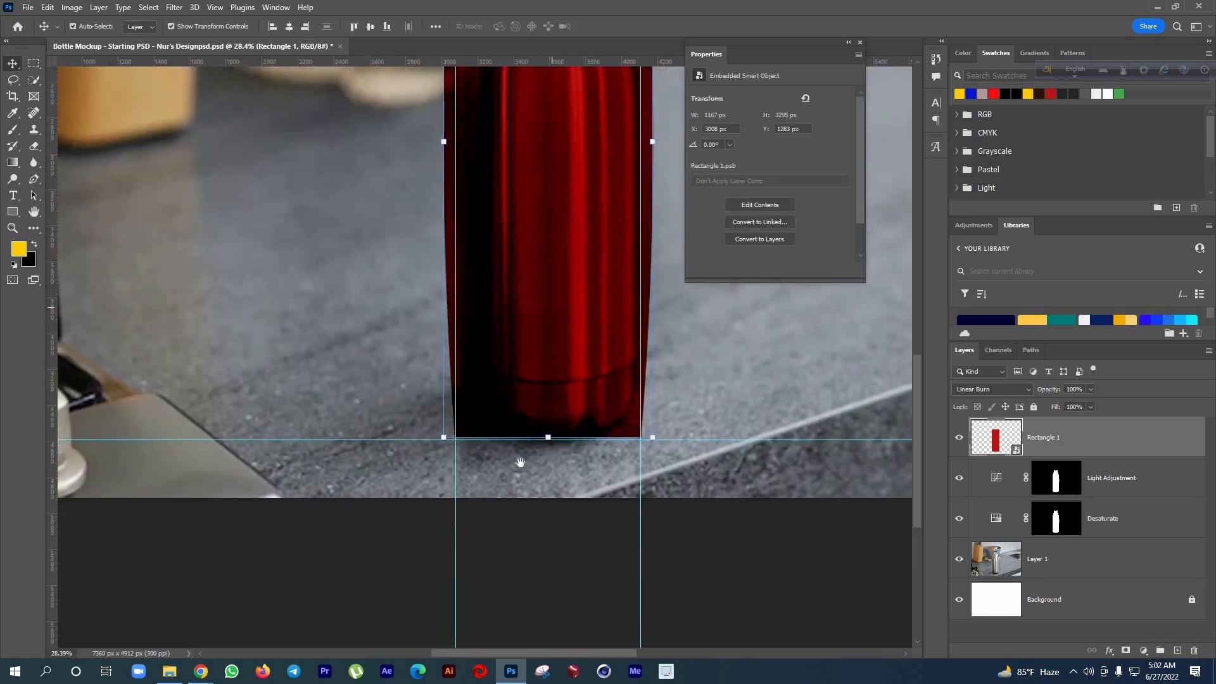
{"action": "scroll", "coordinate": [507, 325], "scroll_direction": "down", "scroll_amount": 2}
{"action": "scroll", "coordinate": [502, 353], "scroll_direction": "up", "scroll_amount": 6}
{"action": "scroll", "coordinate": [485, 439], "scroll_direction": "up", "scroll_amount": 10}
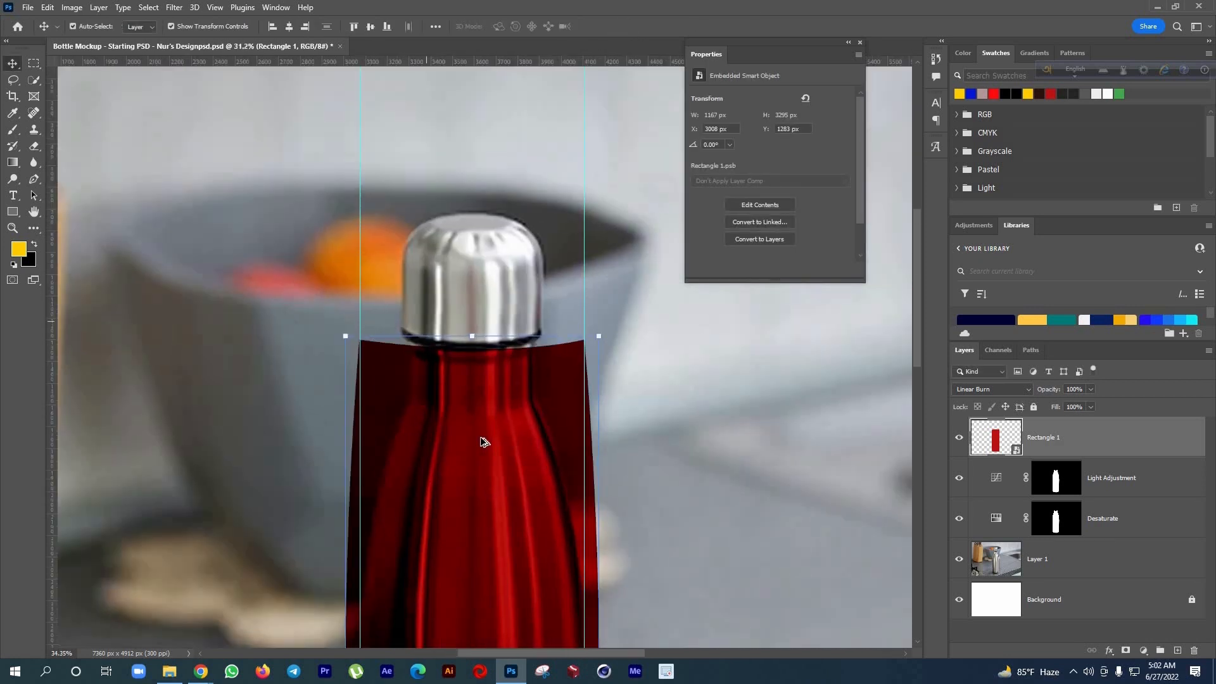
Reopen the warp on Rectangle 1 and deepen the top edge's curve under the cap with both curve handles
{"action": "key", "text": "ctrl+t"}
{"action": "right_click", "coordinate": [480, 187]}
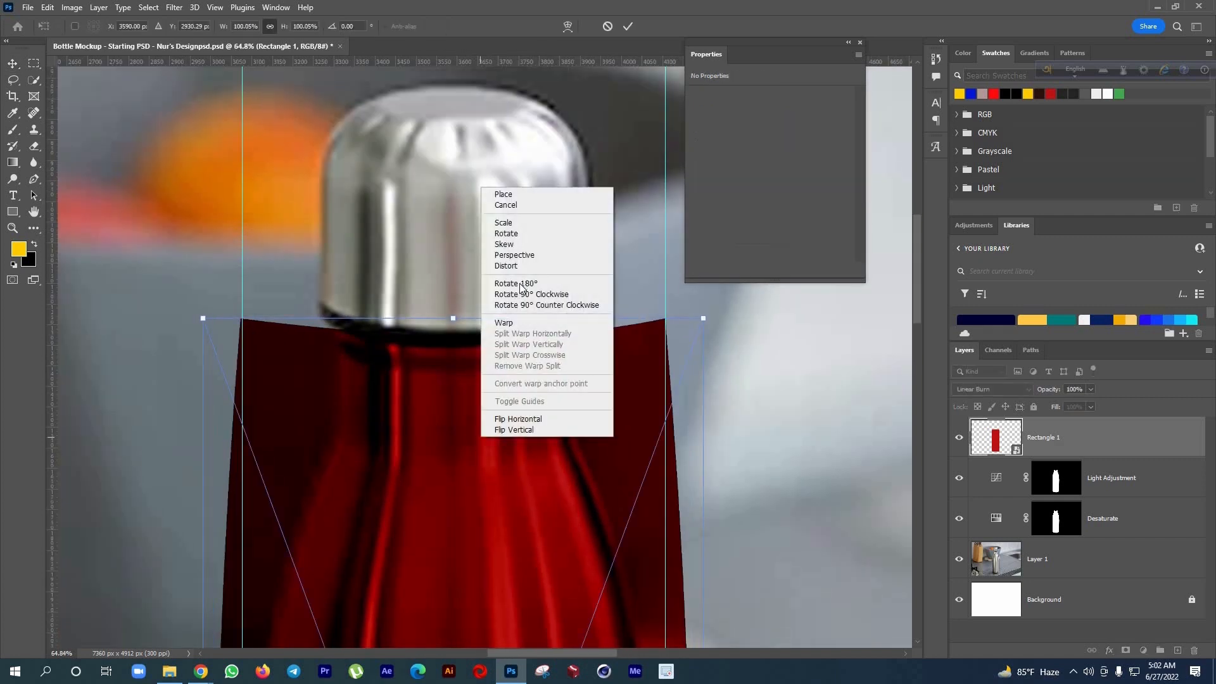
{"action": "left_click", "coordinate": [500, 323]}
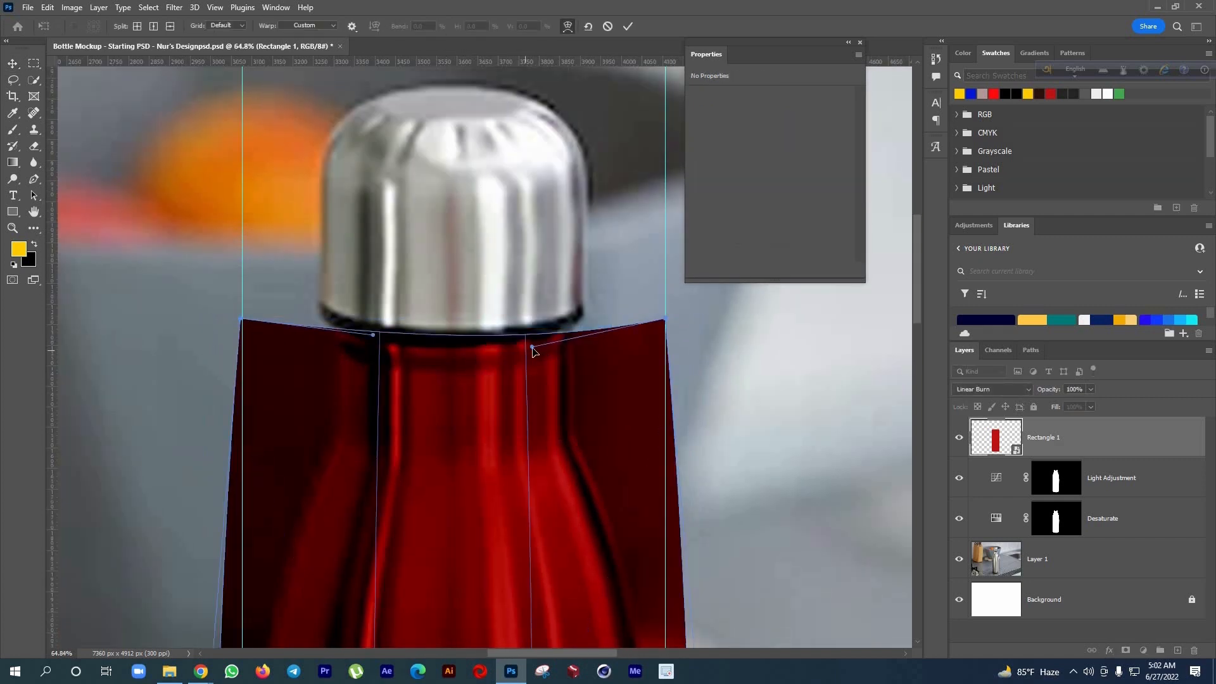
{"action": "left_click_drag", "start_coordinate": [532, 347], "coordinate": [536, 360]}
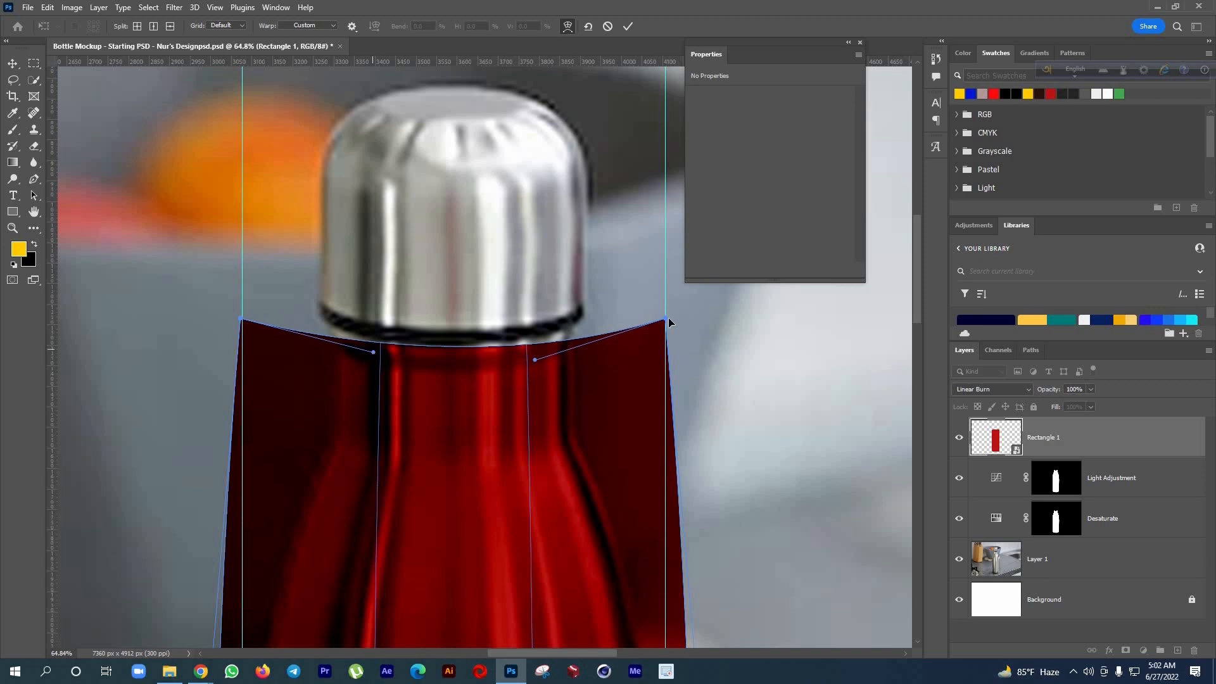
Raise the warp's upper-right corner so the top edge follows the tilted cap rim, keeping the corner on the vertical guide
{"action": "scroll", "coordinate": [664, 314], "scroll_direction": "up", "scroll_amount": 2}
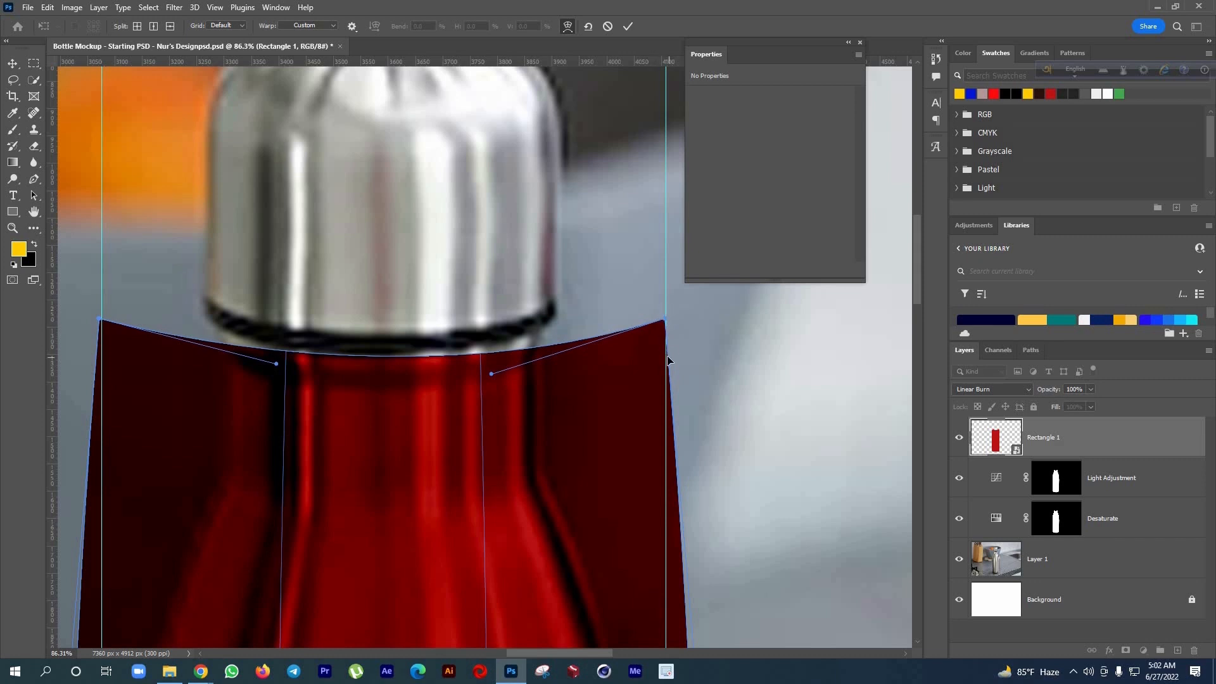
{"action": "left_click_drag", "start_coordinate": [678, 327], "coordinate": [678, 326]}
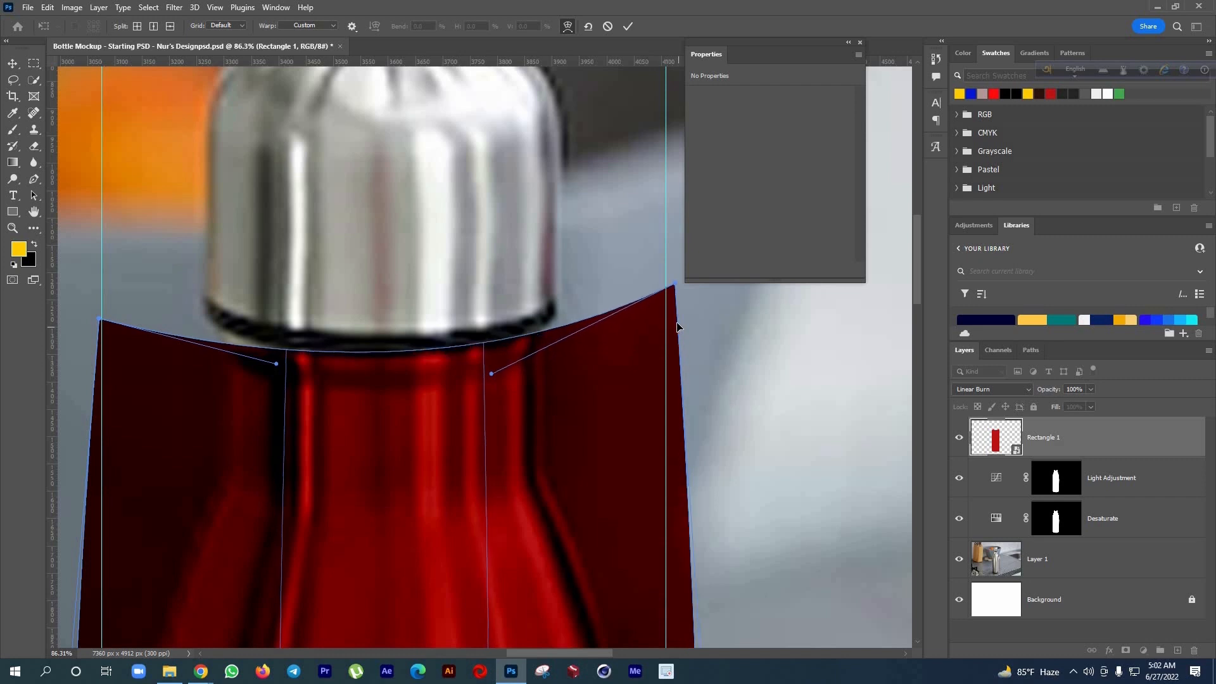
{"action": "scroll", "coordinate": [741, 333], "scroll_direction": "left", "scroll_amount": 3}
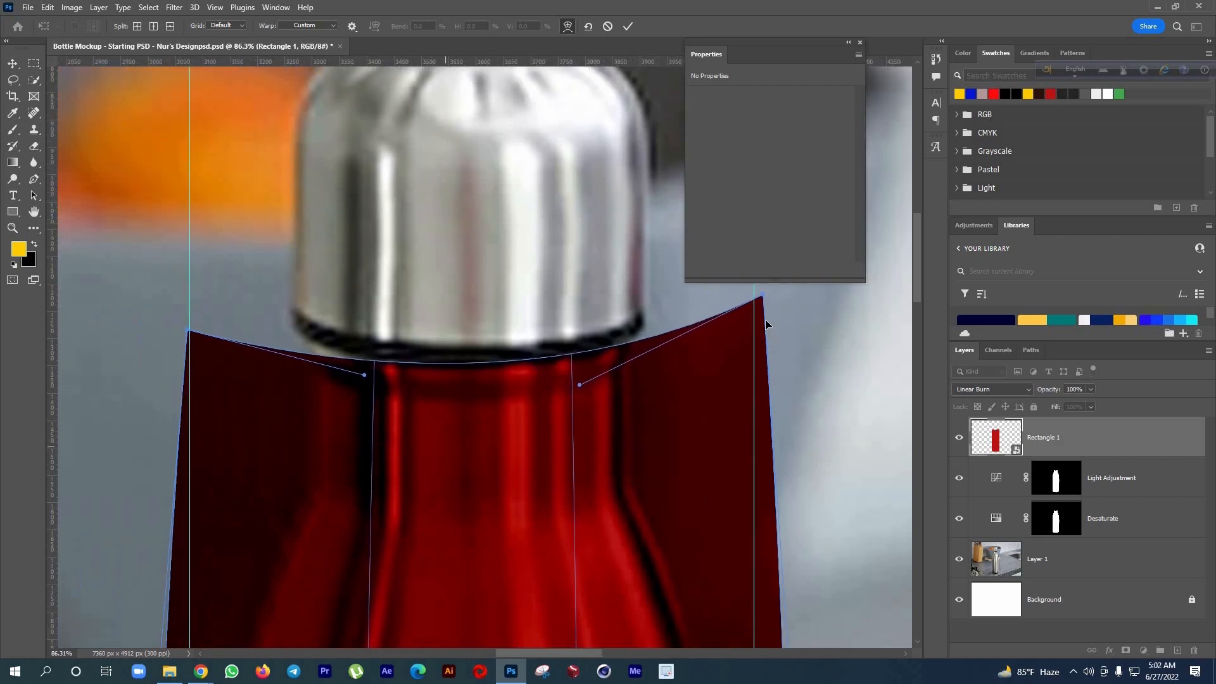
{"action": "left_click_drag", "start_coordinate": [758, 319], "coordinate": [751, 316]}
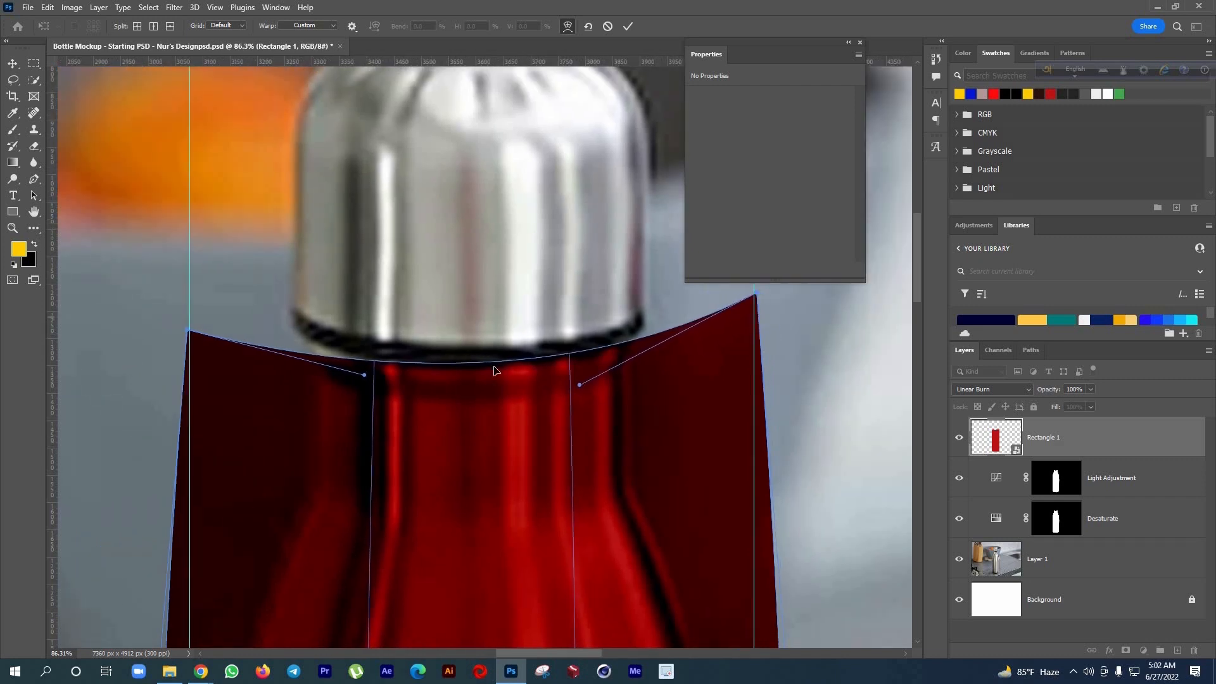
Raise the warp's upper-left corner to follow the cap rim, and align that corner with the vertical guide on its side
{"action": "left_click_drag", "start_coordinate": [221, 342], "coordinate": [211, 353]}
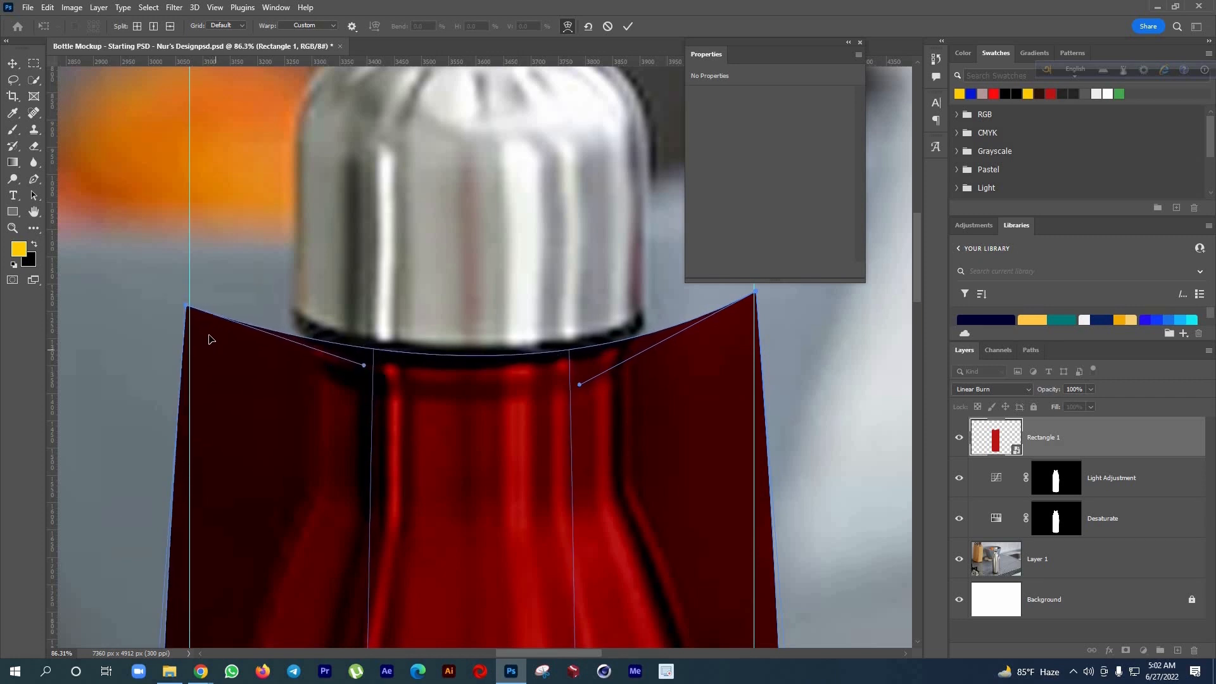
{"action": "key", "text": "Right"}
{"action": "key", "text": "Right"}
{"action": "key", "text": "Right"}
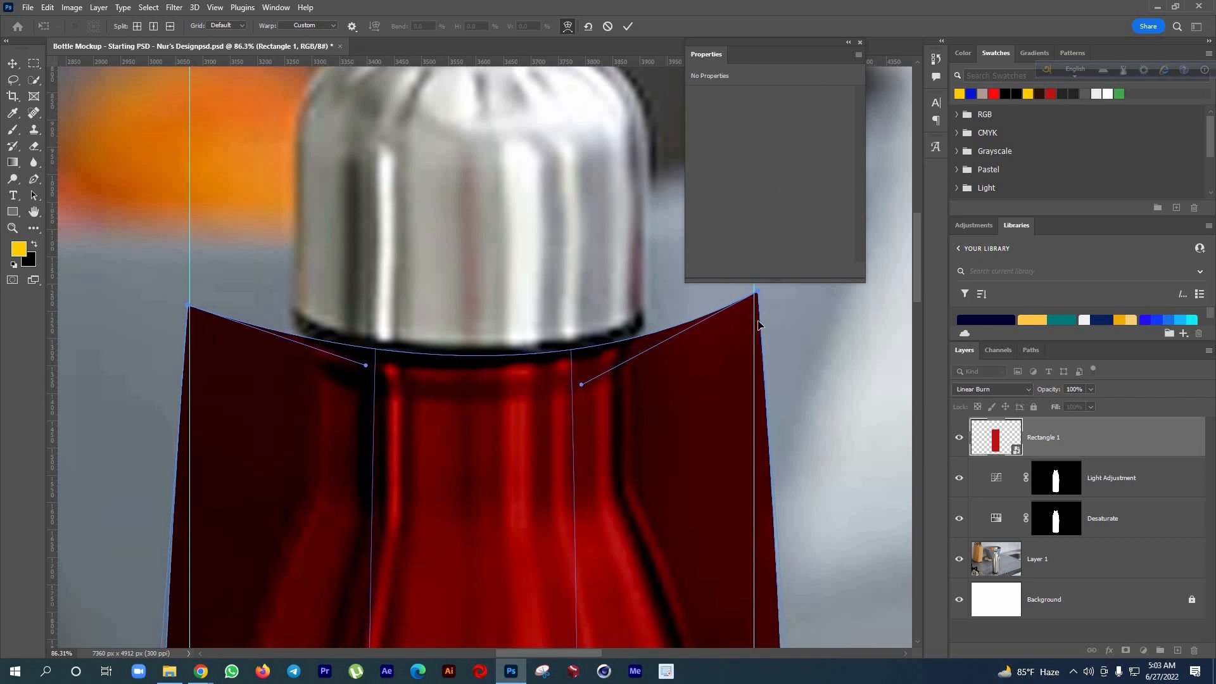
Nudge the warp's upper-right corner sideways until it sits exactly on the vertical guide
{"action": "key", "text": "Left"}
{"action": "key", "text": "Left"}
{"action": "key", "text": "Left"}
{"action": "key", "text": "Left"}
{"action": "key", "text": "Left"}
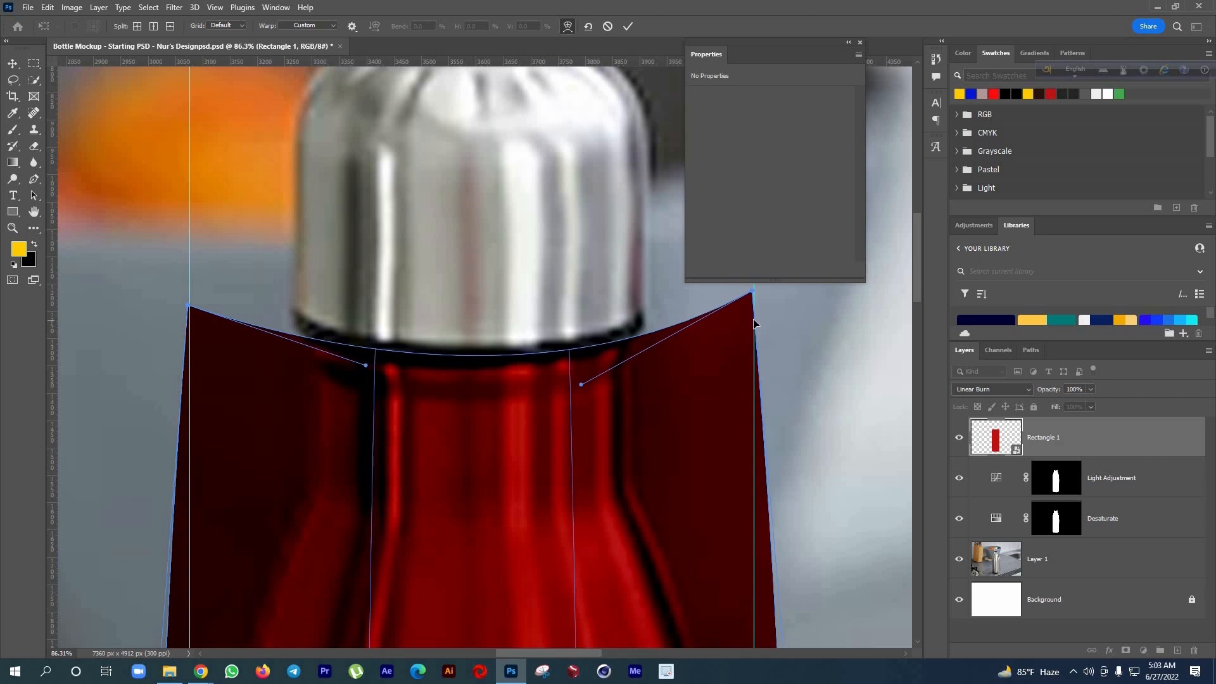
{"action": "key", "text": "Right"}
{"action": "key", "text": "Right"}
{"action": "key", "text": "Right"}
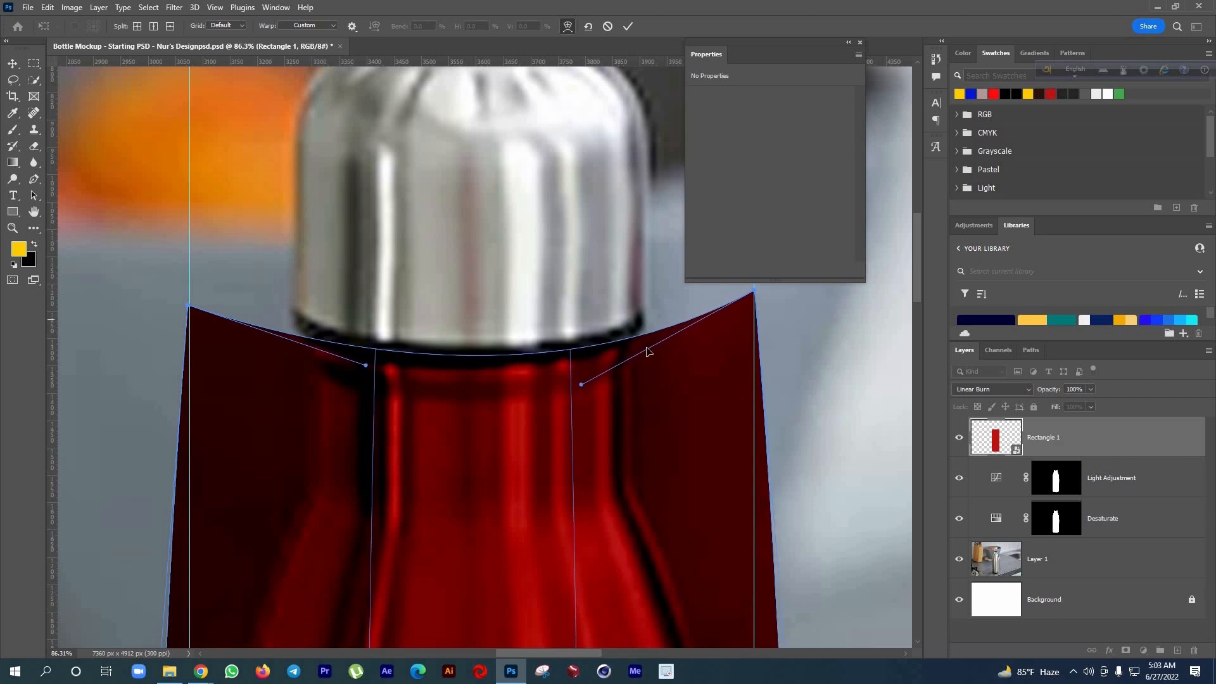
Apply the warp and copy the bottle mask from the Light Adjustment layer onto Rectangle 1
{"action": "scroll", "coordinate": [646, 350], "scroll_direction": "down", "scroll_amount": 3}
{"action": "scroll", "coordinate": [610, 353], "scroll_direction": "down", "scroll_amount": 5}
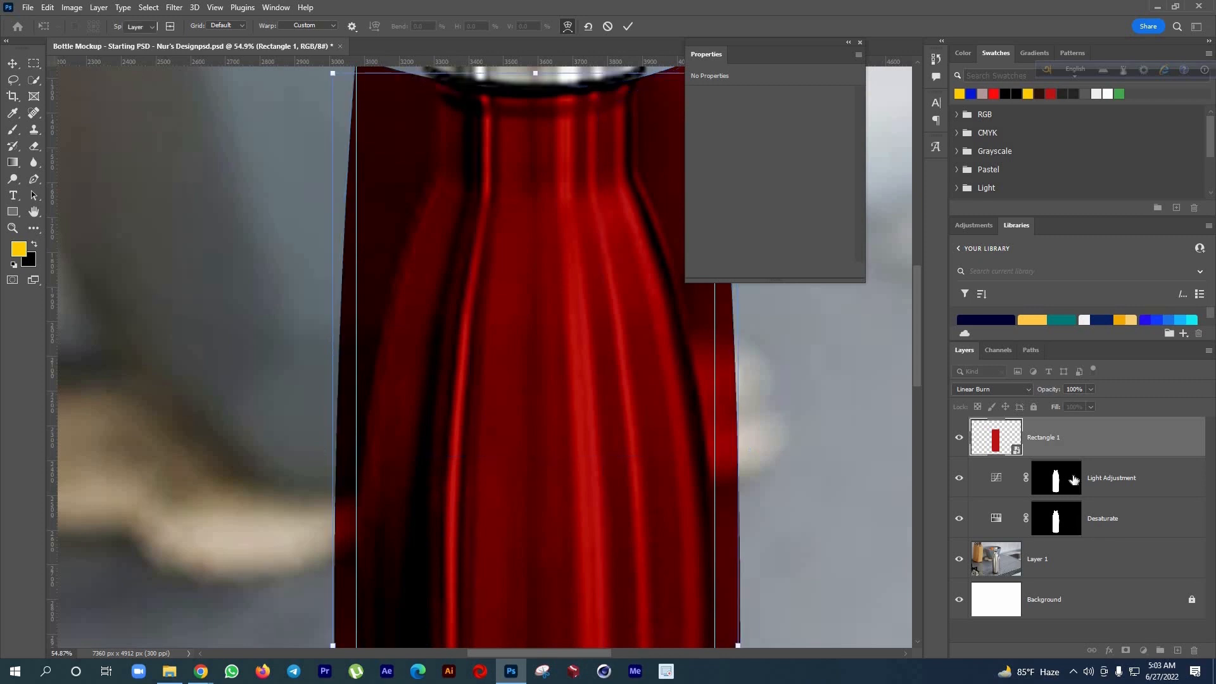
{"action": "left_click", "coordinate": [1074, 480]}
{"action": "left_click_drag", "start_coordinate": [1074, 479], "coordinate": [1064, 438]}
{"action": "scroll", "coordinate": [519, 413], "scroll_direction": "down", "scroll_amount": 8}
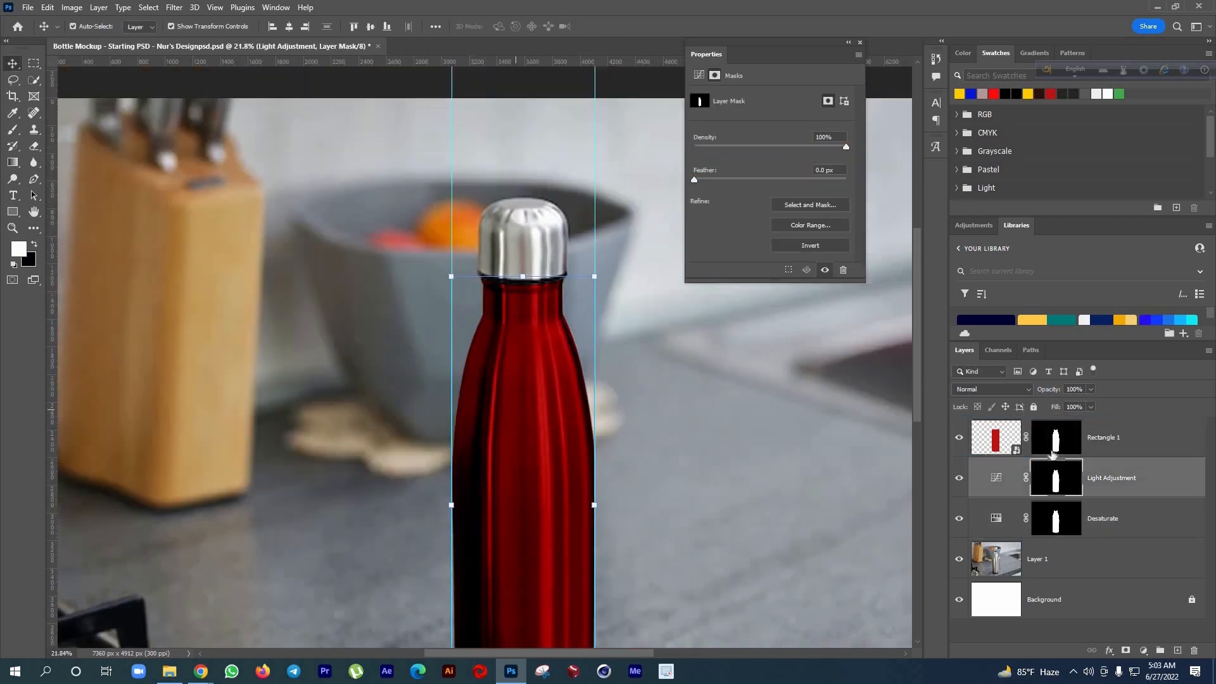
{"action": "scroll", "coordinate": [522, 415], "scroll_direction": "up", "scroll_amount": 4}
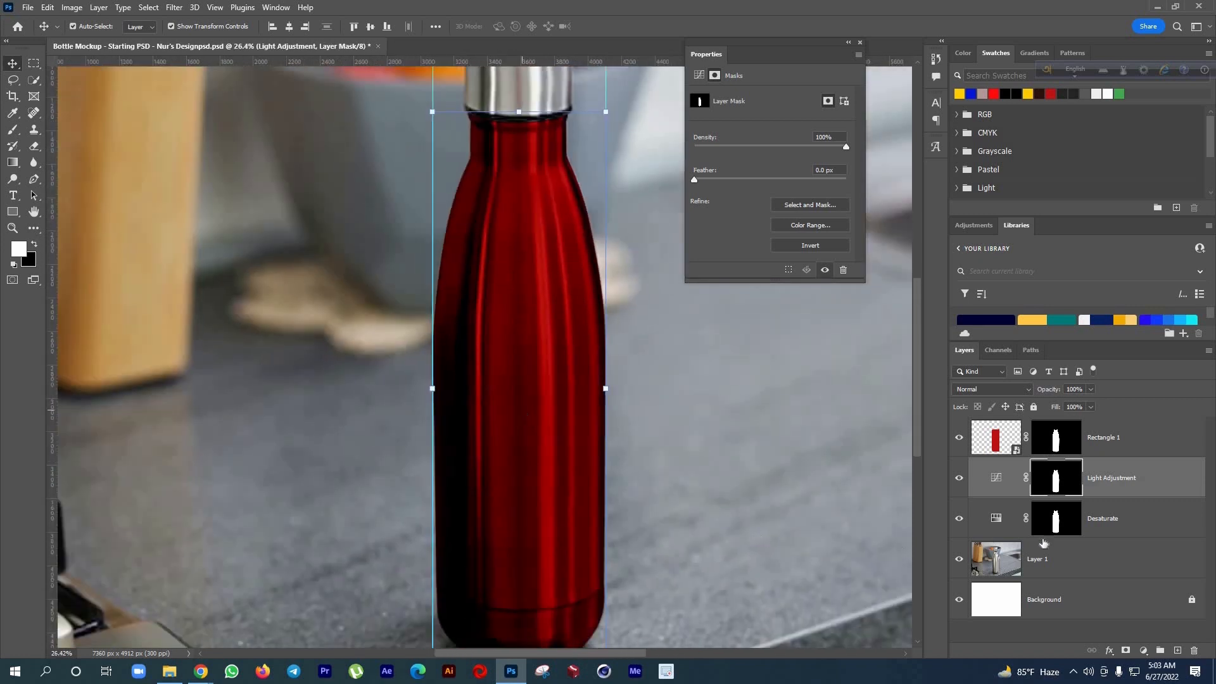
Brighten the Light Adjustment curve by hand with a shadow and a highlight point, and replace that curve with the automatic correction
{"action": "left_click", "coordinate": [1077, 485]}
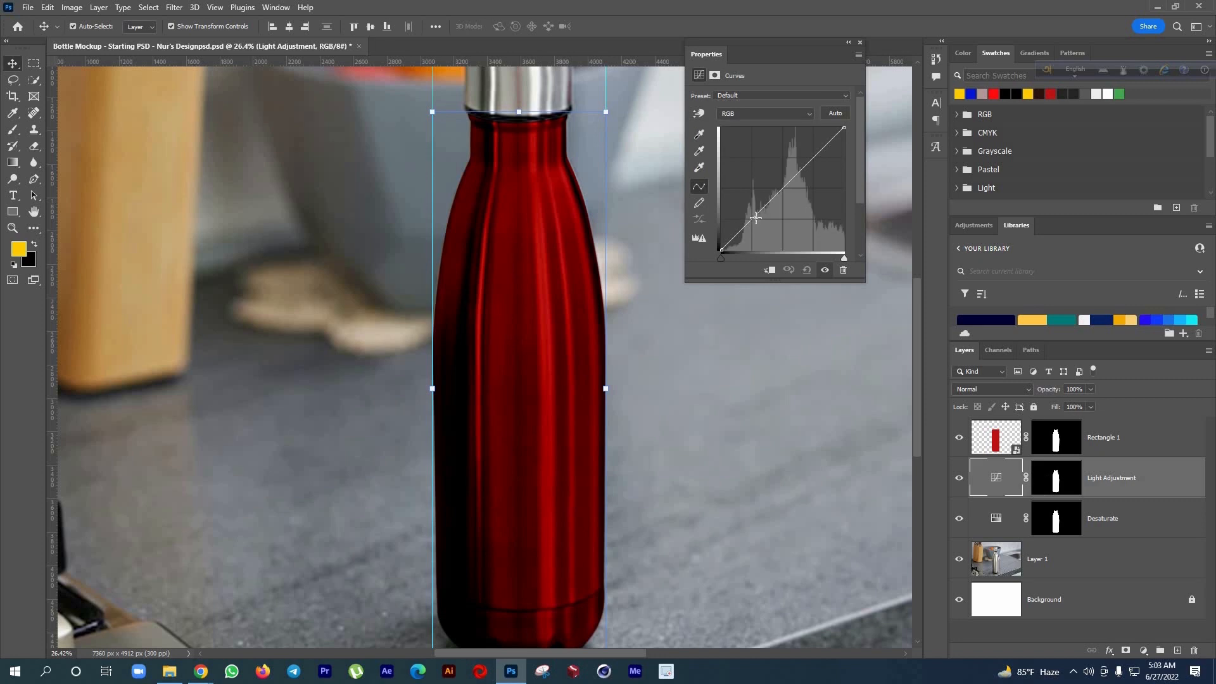
{"action": "left_click", "coordinate": [752, 209]}
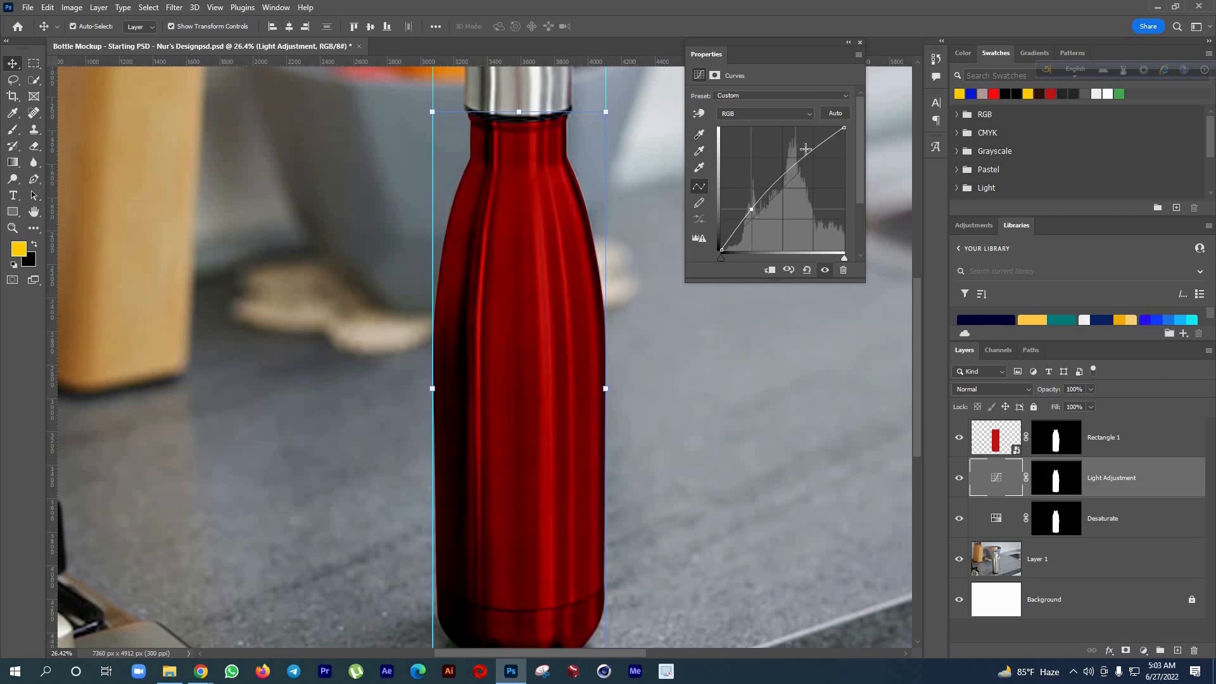
{"action": "left_click_drag", "start_coordinate": [805, 147], "coordinate": [815, 151]}
{"action": "left_click_drag", "start_coordinate": [764, 219], "coordinate": [740, 203]}
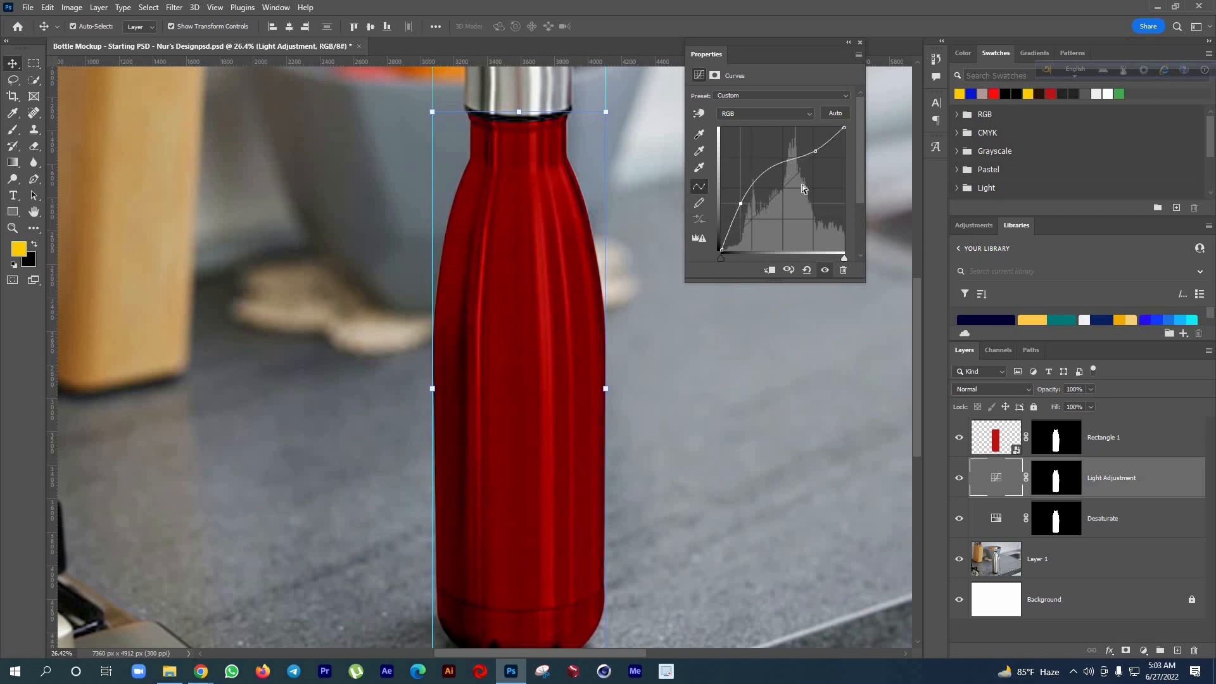
{"action": "left_click_drag", "start_coordinate": [816, 151], "coordinate": [811, 157]}
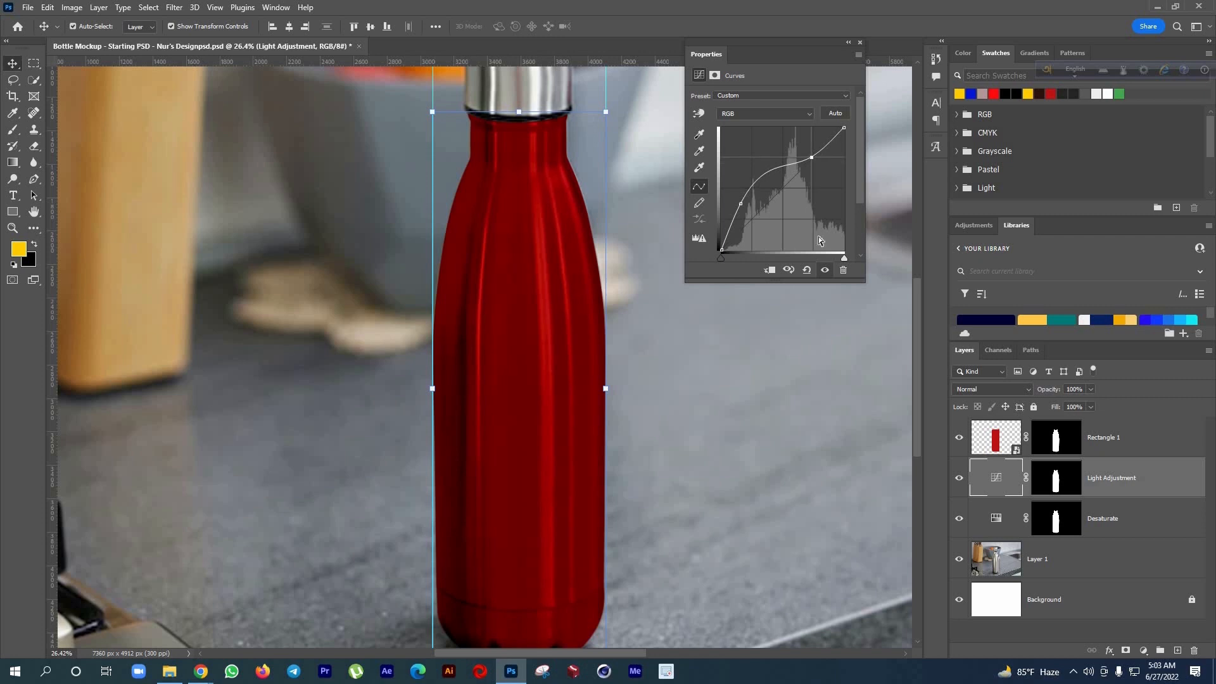
{"action": "left_click", "coordinate": [837, 112]}
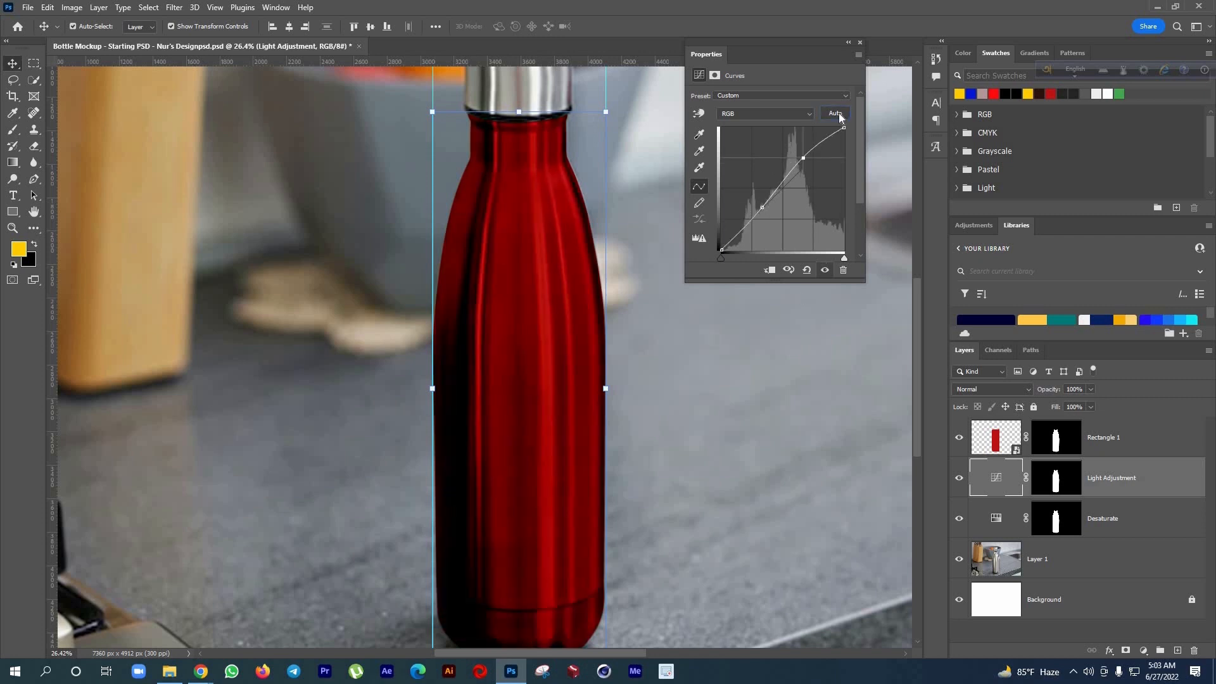
Delete the Light Adjustment layer and undo the deletion
{"action": "left_click", "coordinate": [844, 271]}
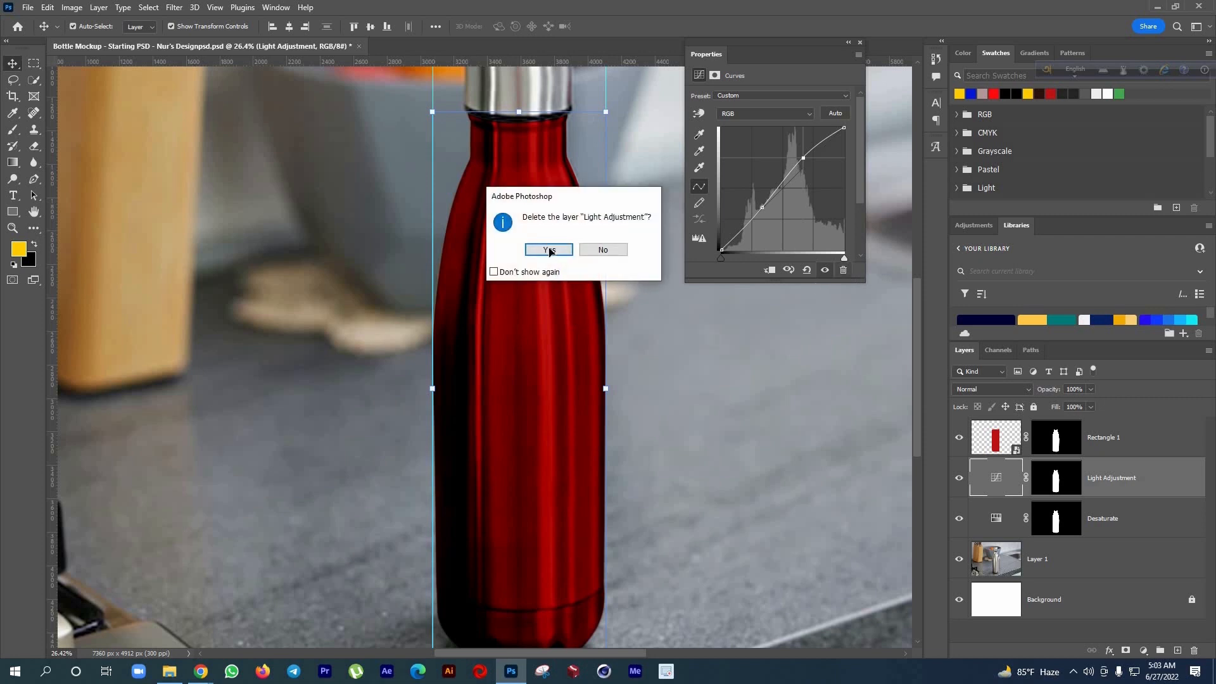
{"action": "left_click", "coordinate": [550, 250]}
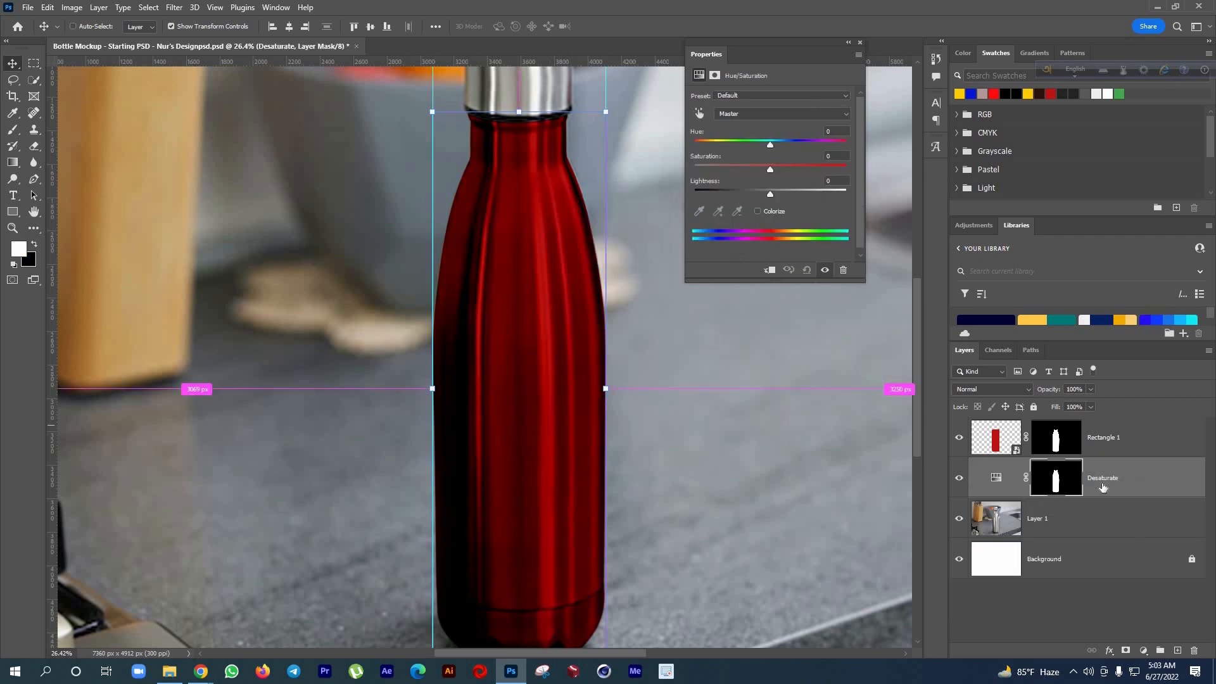
{"action": "key", "text": "ctrl+z"}
{"action": "key", "text": "ctrl+z"}
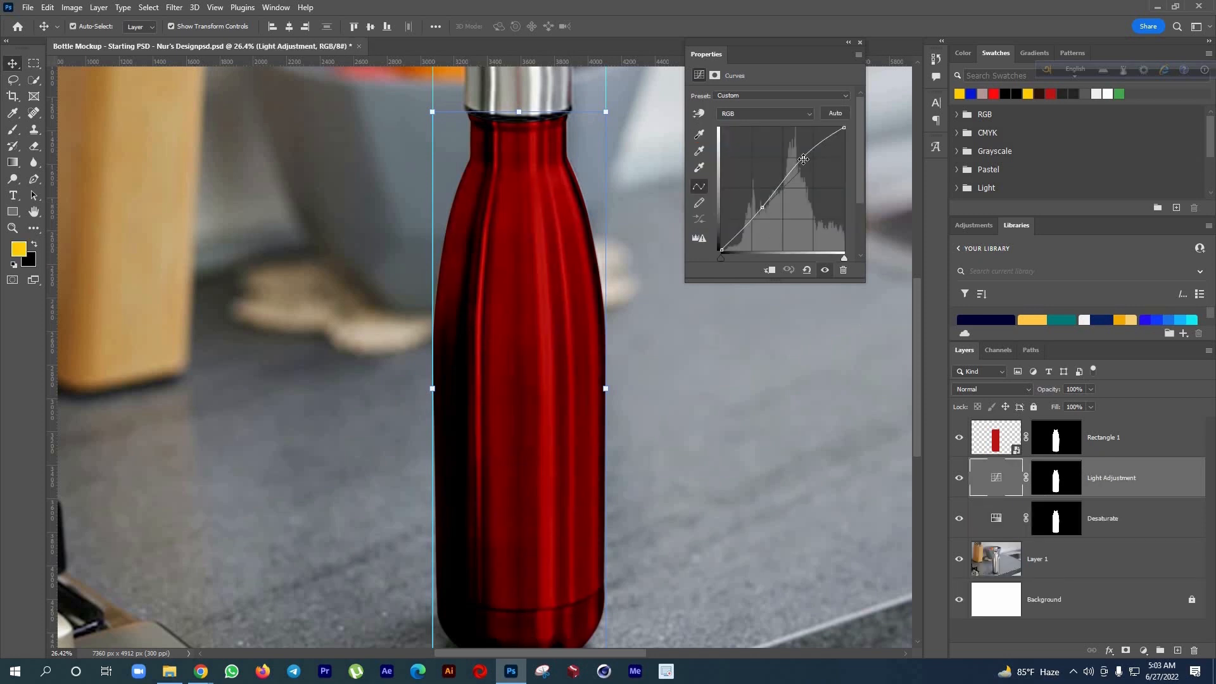
Lower the upper point of the Light Adjustment curve slightly, toward the straight diagonal
{"action": "left_click_drag", "start_coordinate": [808, 163], "coordinate": [808, 164]}
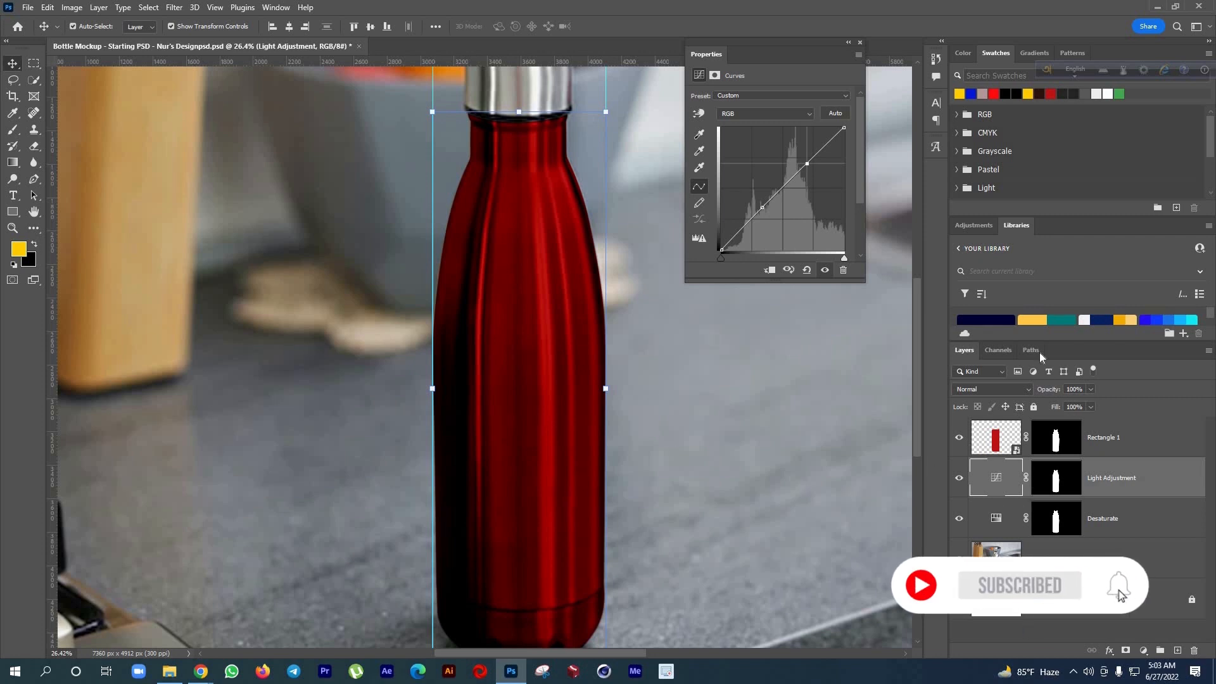
Open Rectangle 1's smart object contents, set the rectangle's fill colour to 1541be, and save the contents
{"action": "left_click", "coordinate": [1006, 439]}
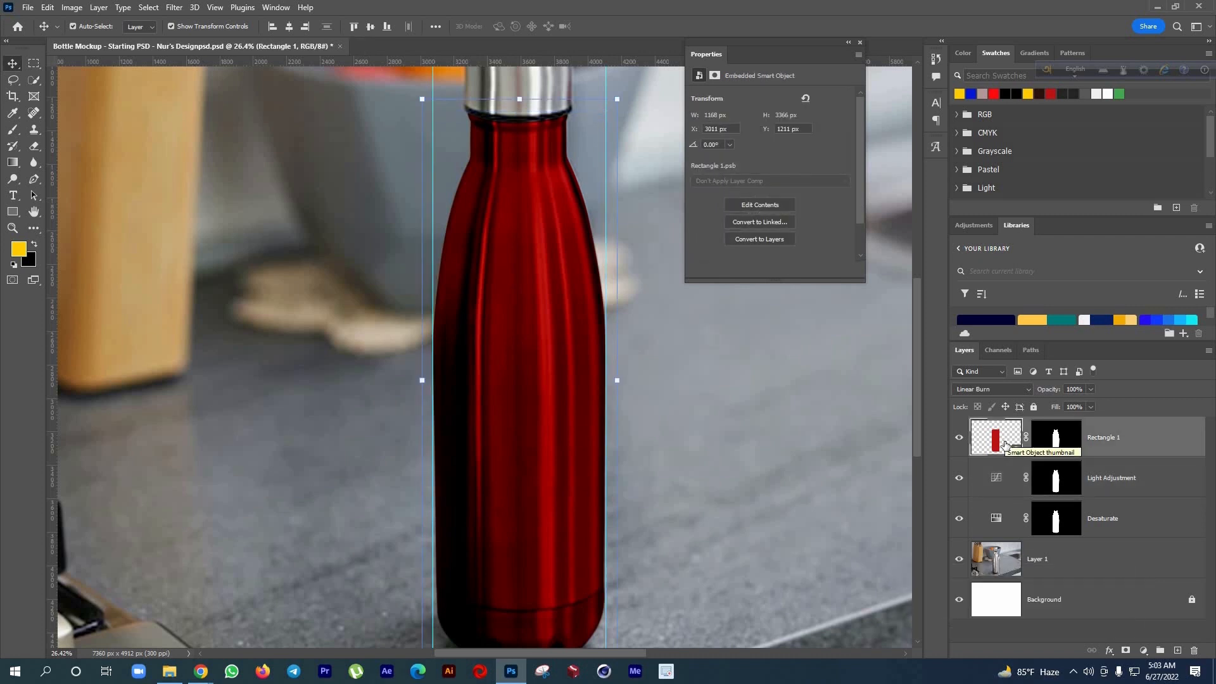
{"action": "double_click", "coordinate": [1006, 443]}
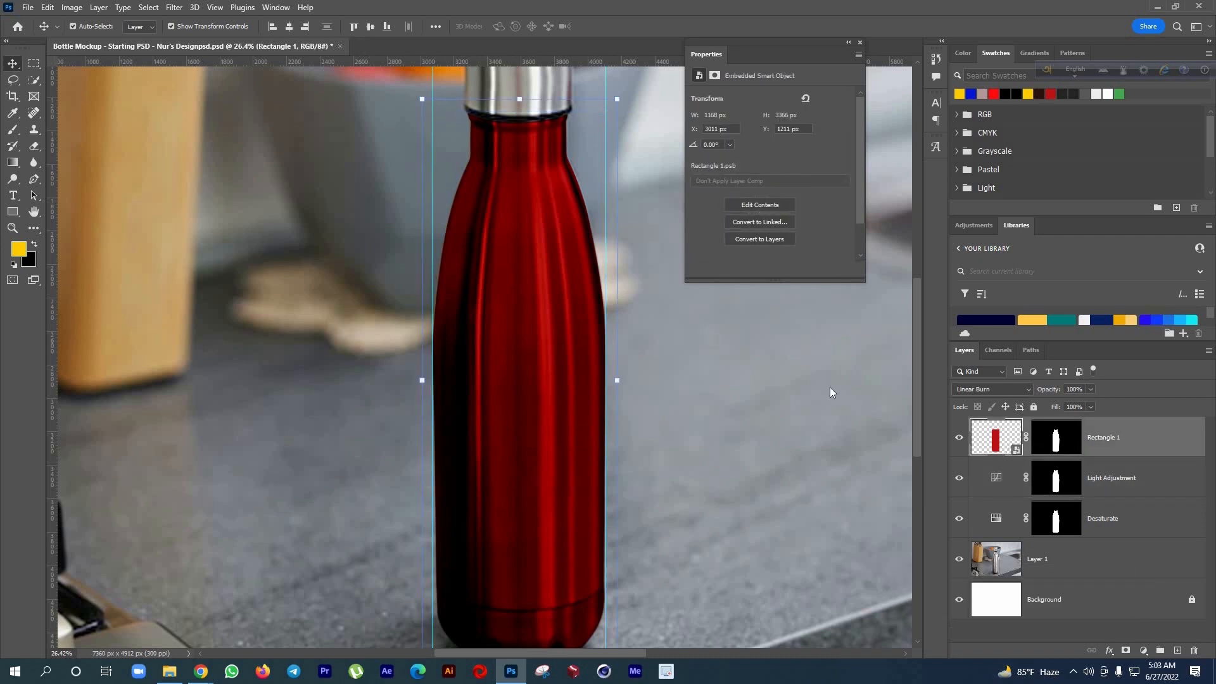
{"action": "double_click", "coordinate": [980, 447]}
{"action": "left_click", "coordinate": [826, 170]}
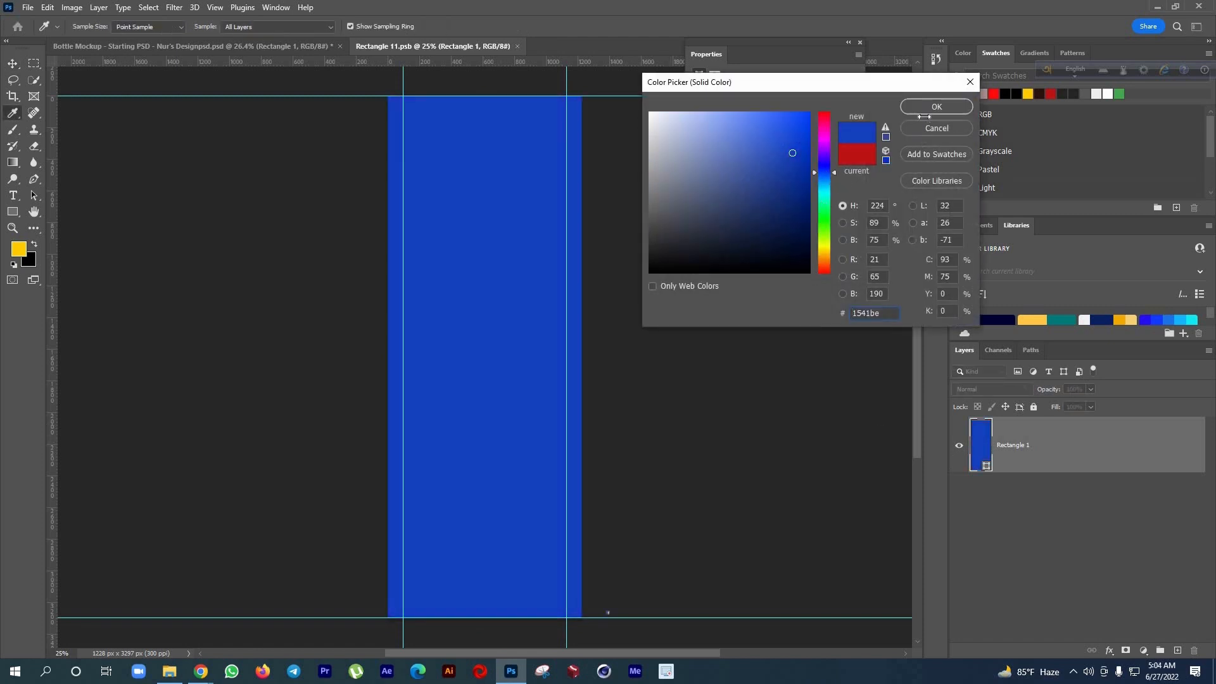
{"action": "left_click", "coordinate": [936, 107]}
{"action": "key", "text": "ctrl+s"}
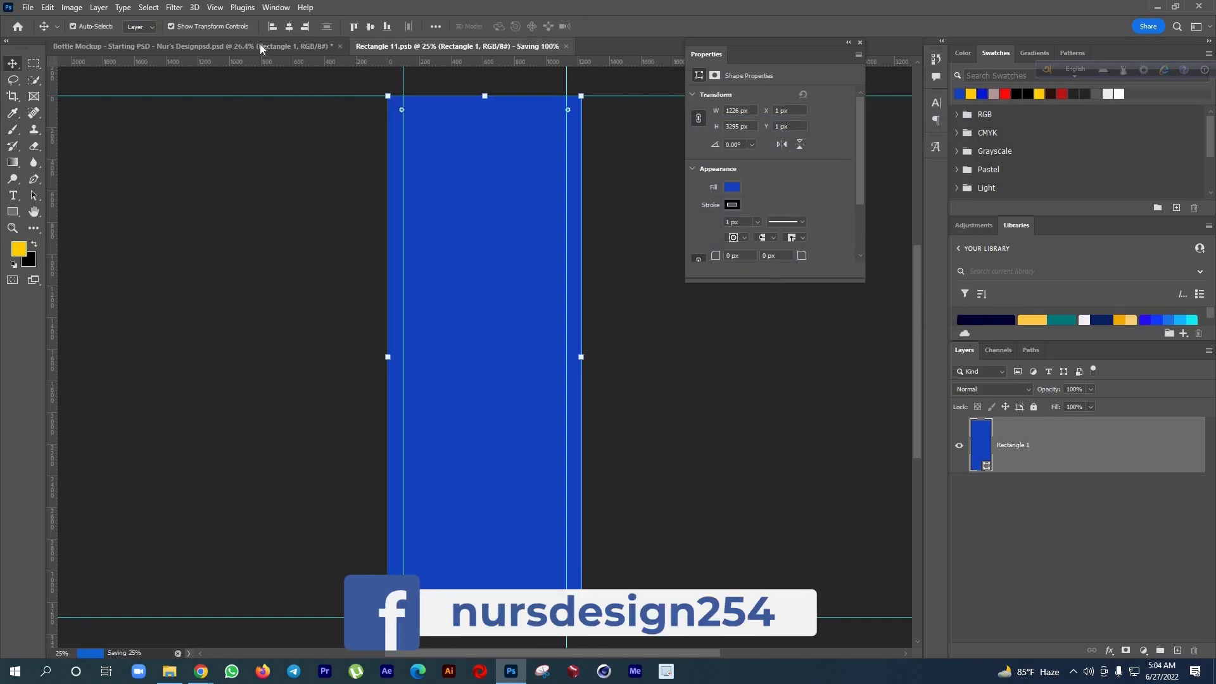
Return to the bottle mockup document and examine the recoloured bottle from the cap down to the base
{"action": "left_click", "coordinate": [261, 44]}
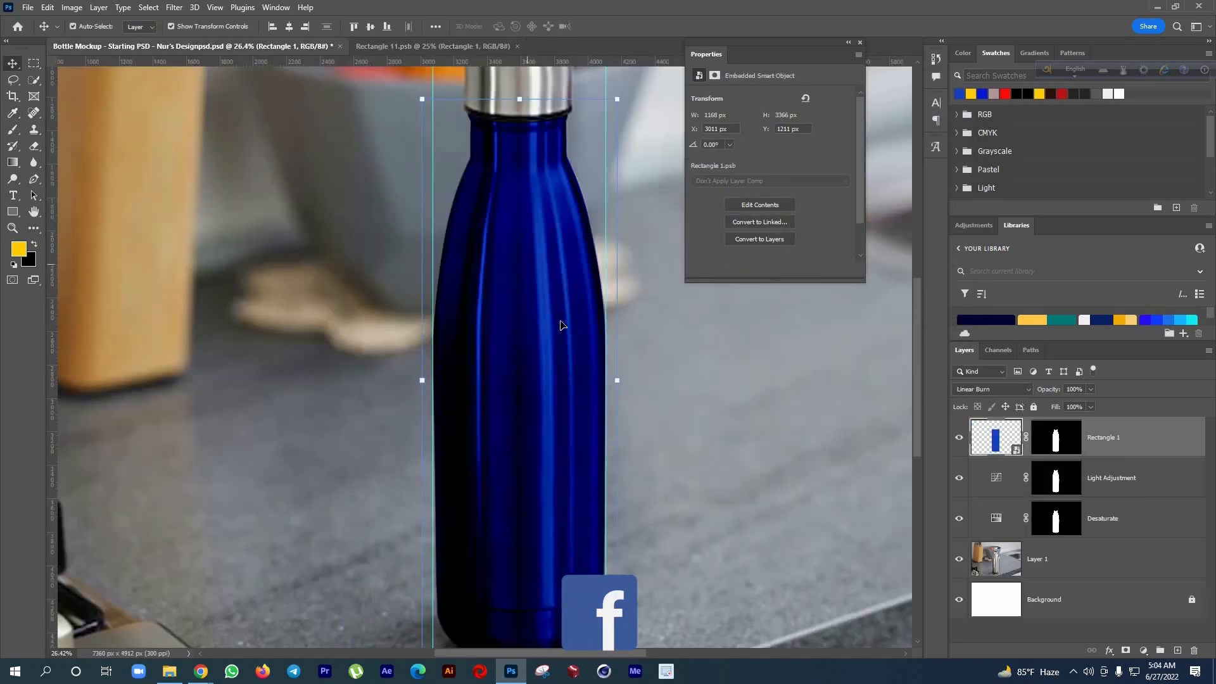
{"action": "scroll", "coordinate": [561, 325], "scroll_direction": "up", "scroll_amount": 5}
{"action": "scroll", "coordinate": [561, 325], "scroll_direction": "down", "scroll_amount": 5}
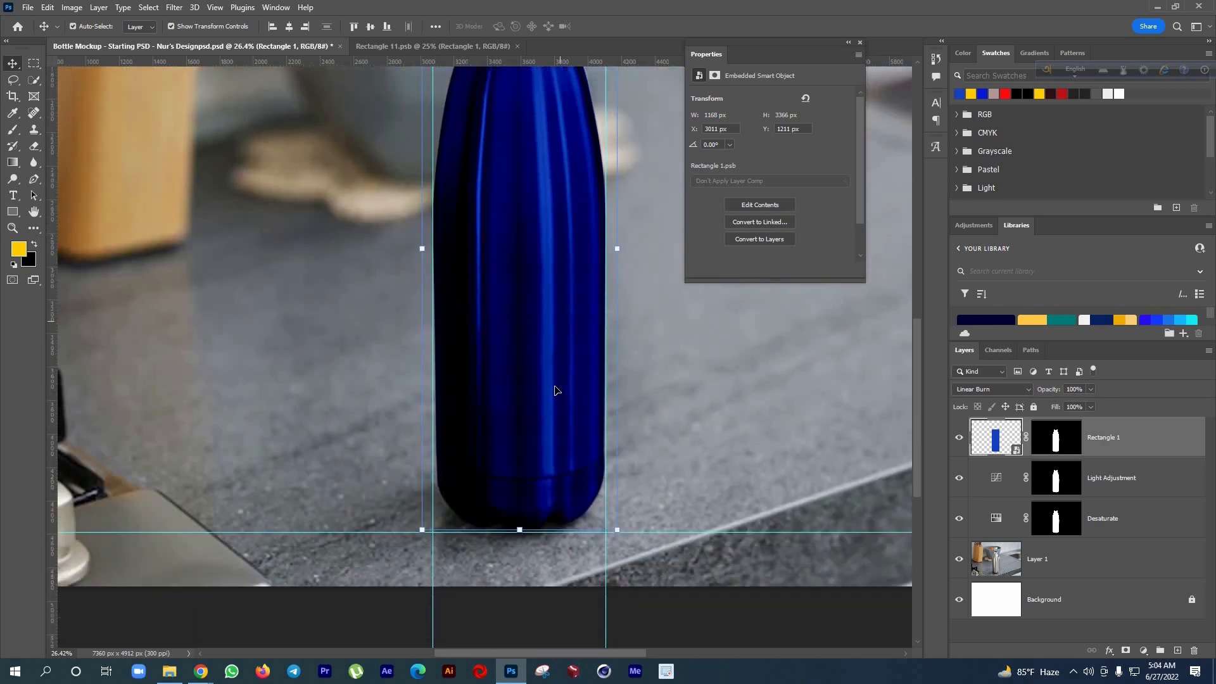
{"action": "scroll", "coordinate": [528, 352], "scroll_direction": "down", "scroll_amount": 2}
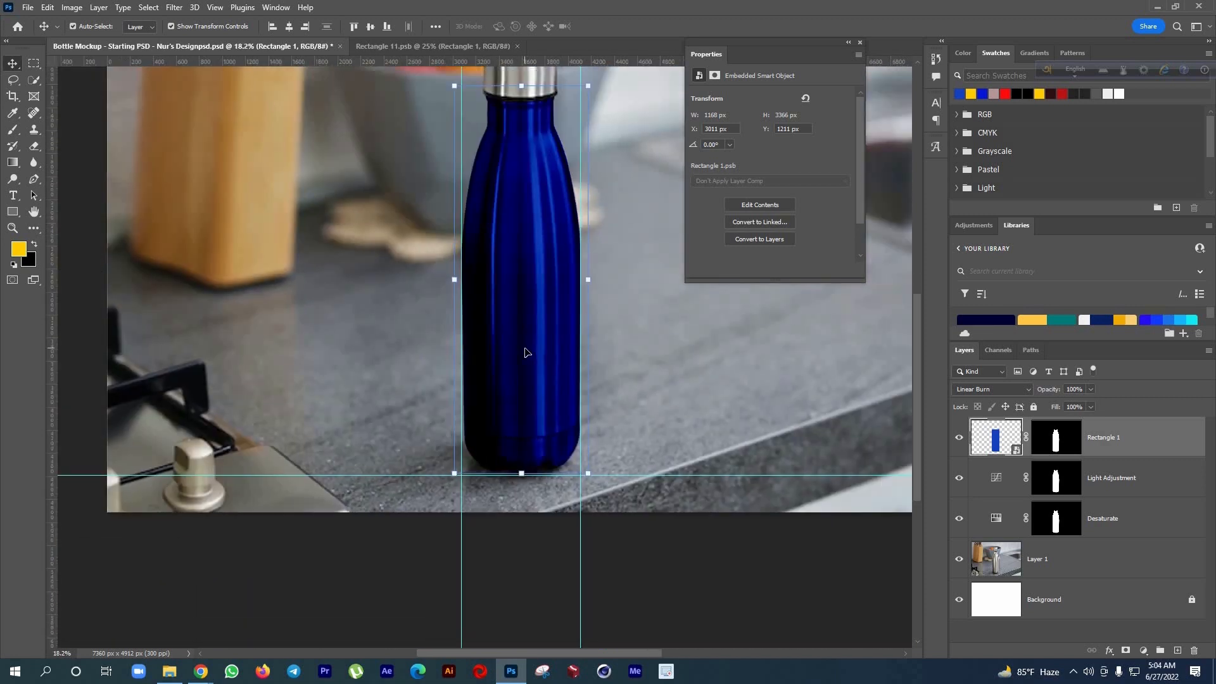
{"action": "scroll", "coordinate": [527, 355], "scroll_direction": "up", "scroll_amount": 4}
{"action": "scroll", "coordinate": [537, 383], "scroll_direction": "down", "scroll_amount": 3}
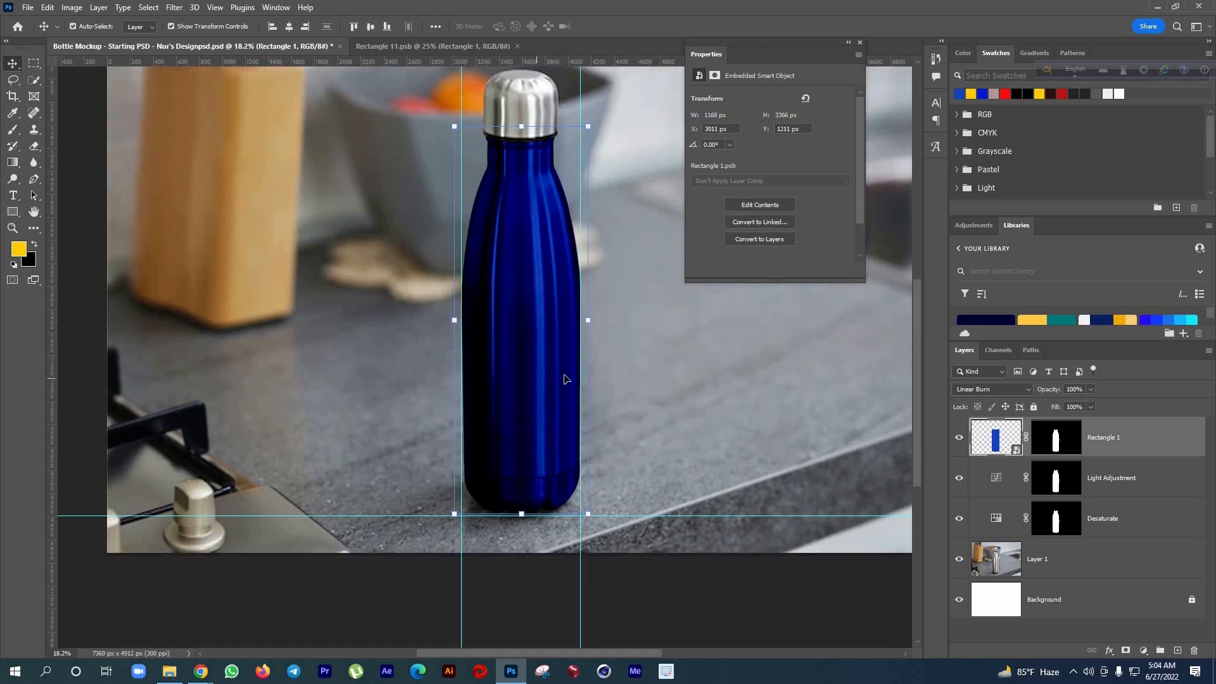
Reopen Rectangle 1's smart object and add Lorem ipsum placeholder text as a paragraph filling the blue rectangle
{"action": "double_click", "coordinate": [997, 442]}
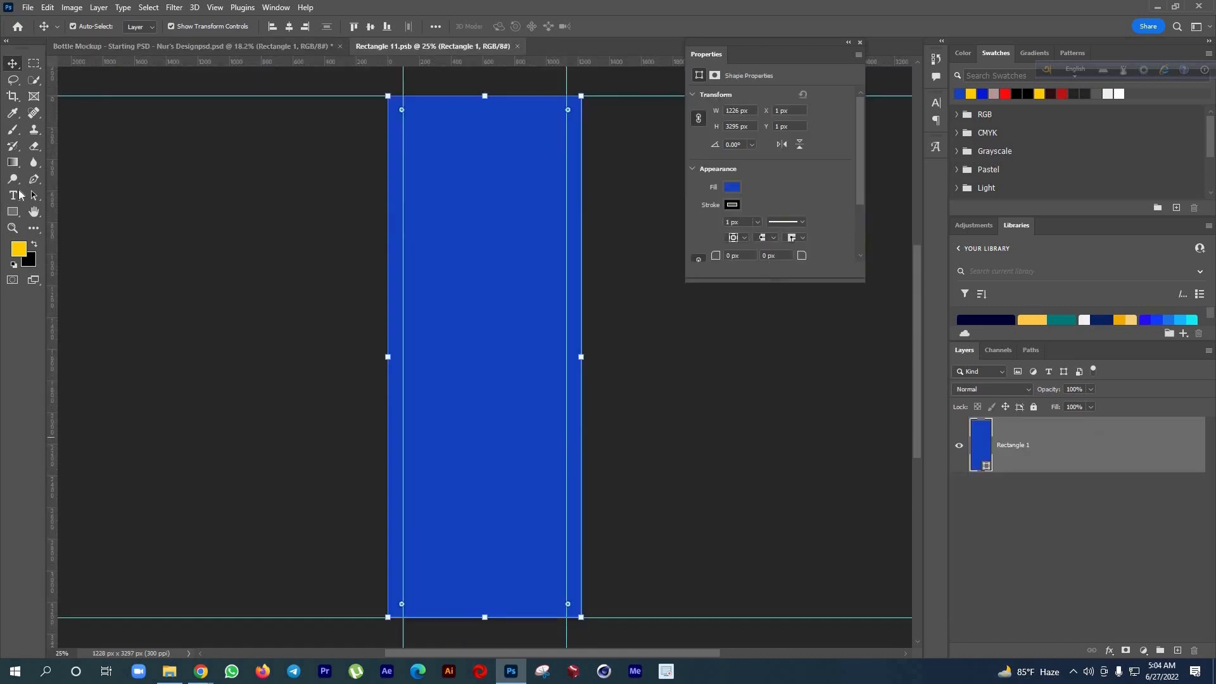
{"action": "left_click", "coordinate": [13, 196]}
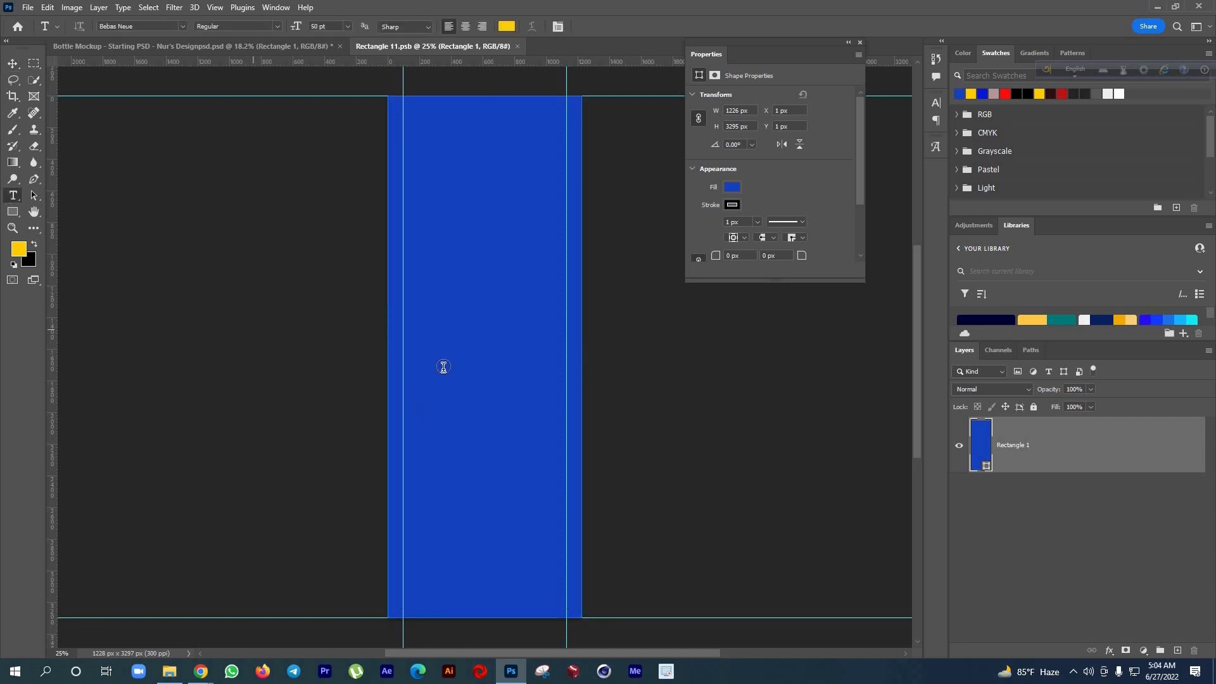
{"action": "left_click", "coordinate": [444, 373]}
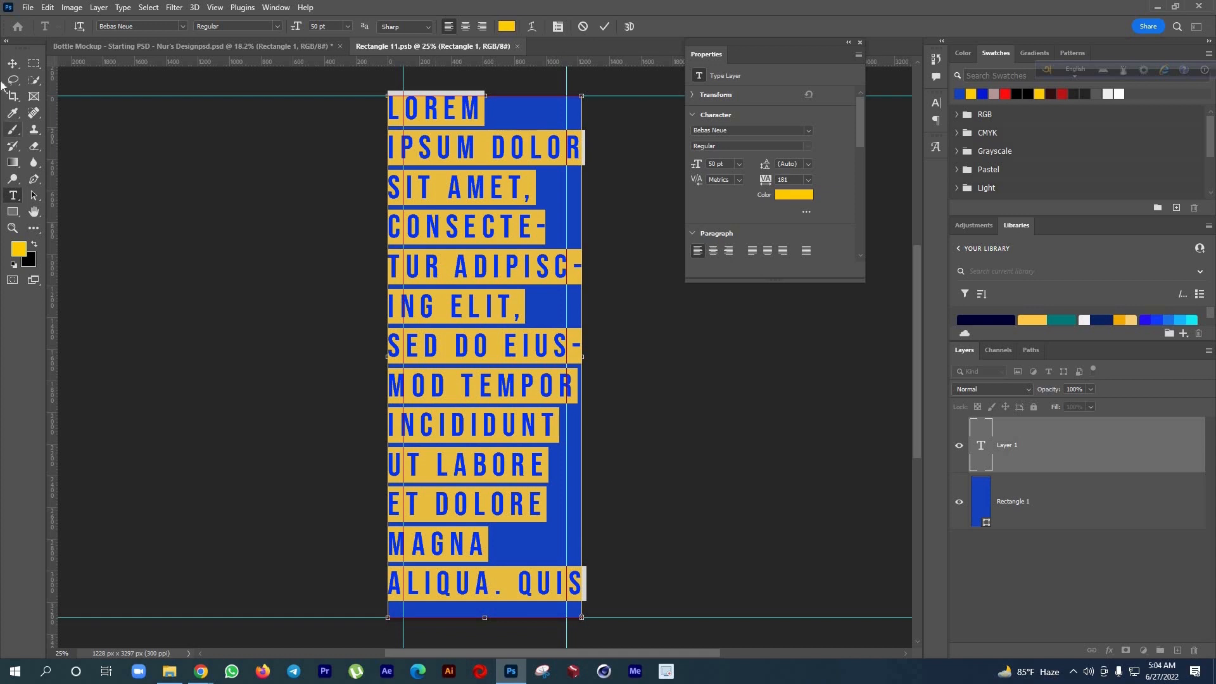
Set the size of all the placeholder text to 30 pt and finish editing it
{"action": "left_click", "coordinate": [512, 370]}
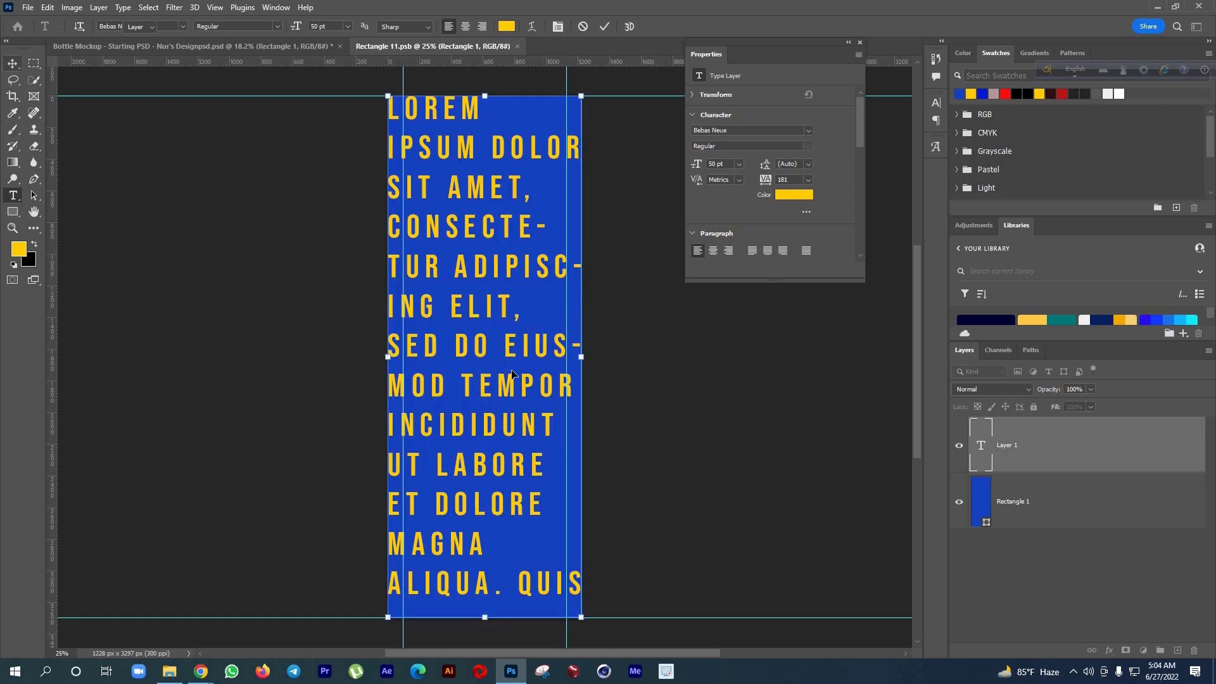
{"action": "key", "text": "ctrl+a"}
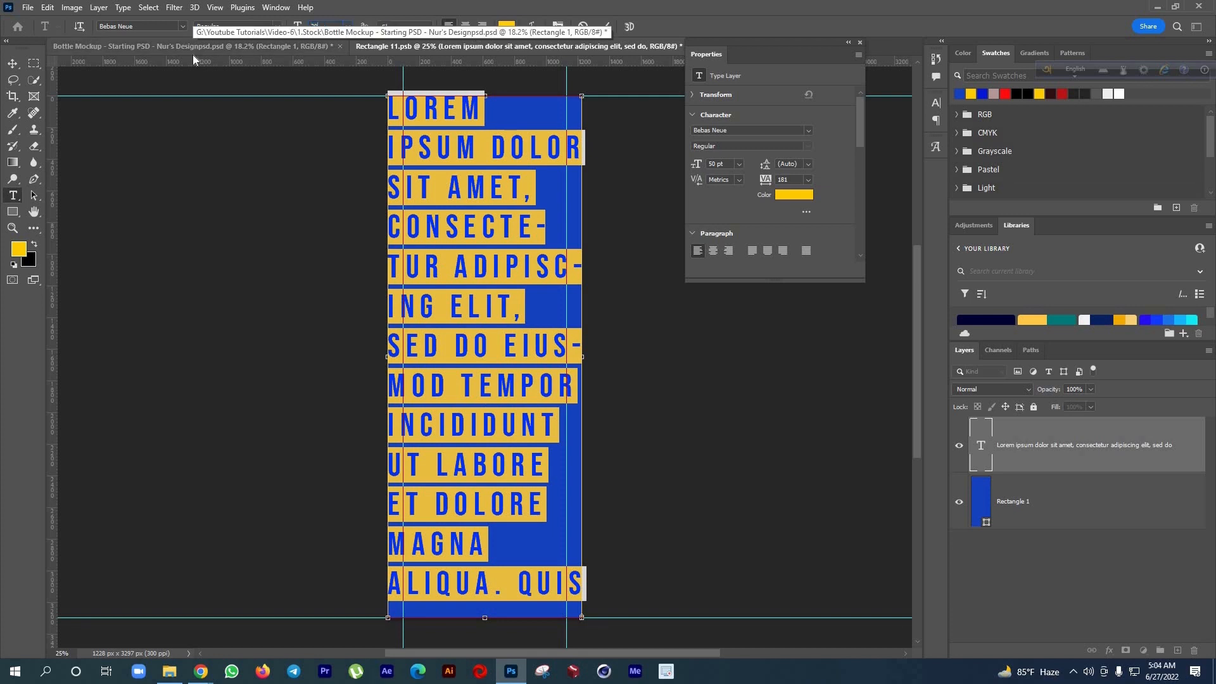
{"action": "type", "text": "30"}
{"action": "key", "text": "Return"}
{"action": "left_click", "coordinate": [13, 64]}
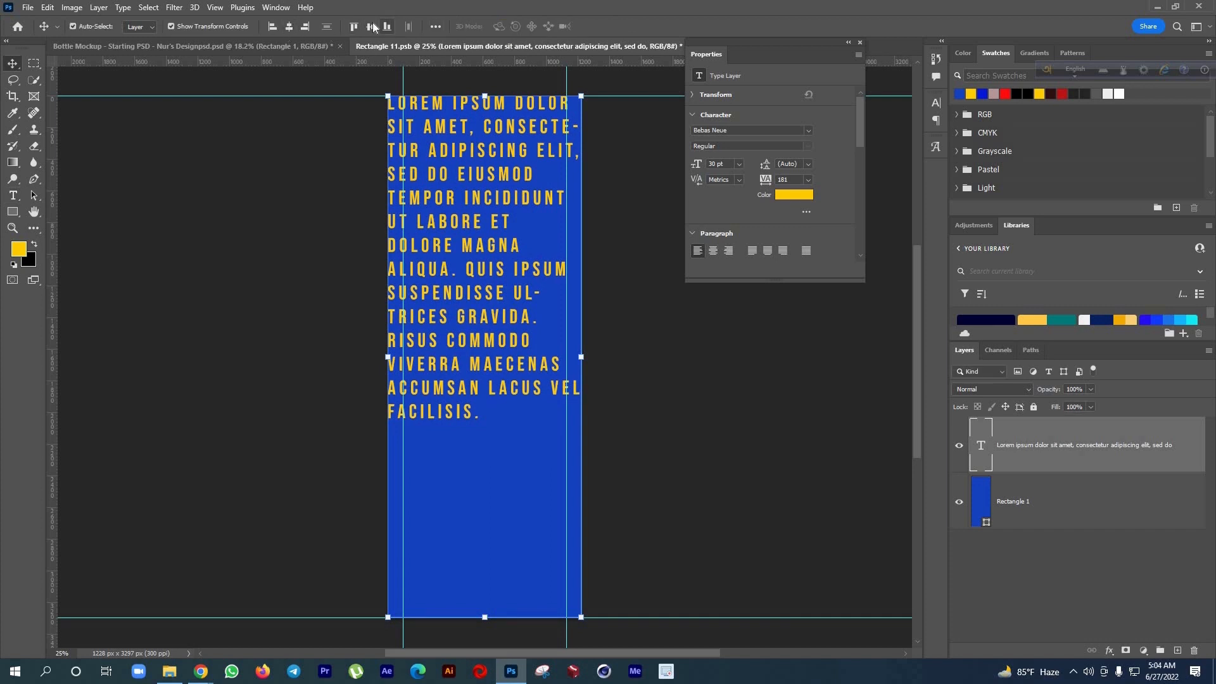
Move the text block down by about 583 px toward the middle of the rectangle, and save the smart object
{"action": "left_click", "coordinate": [370, 27]}
{"action": "left_click_drag", "start_coordinate": [489, 265], "coordinate": [495, 358]}
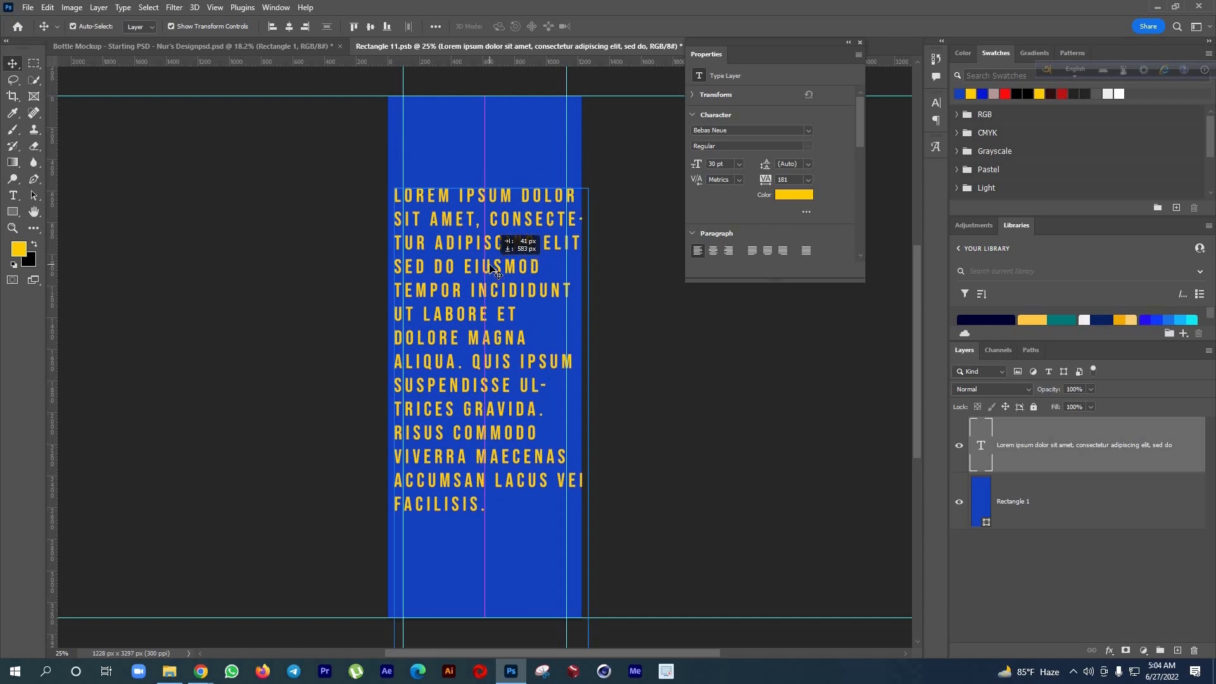
{"action": "key", "text": "ctrl+s"}
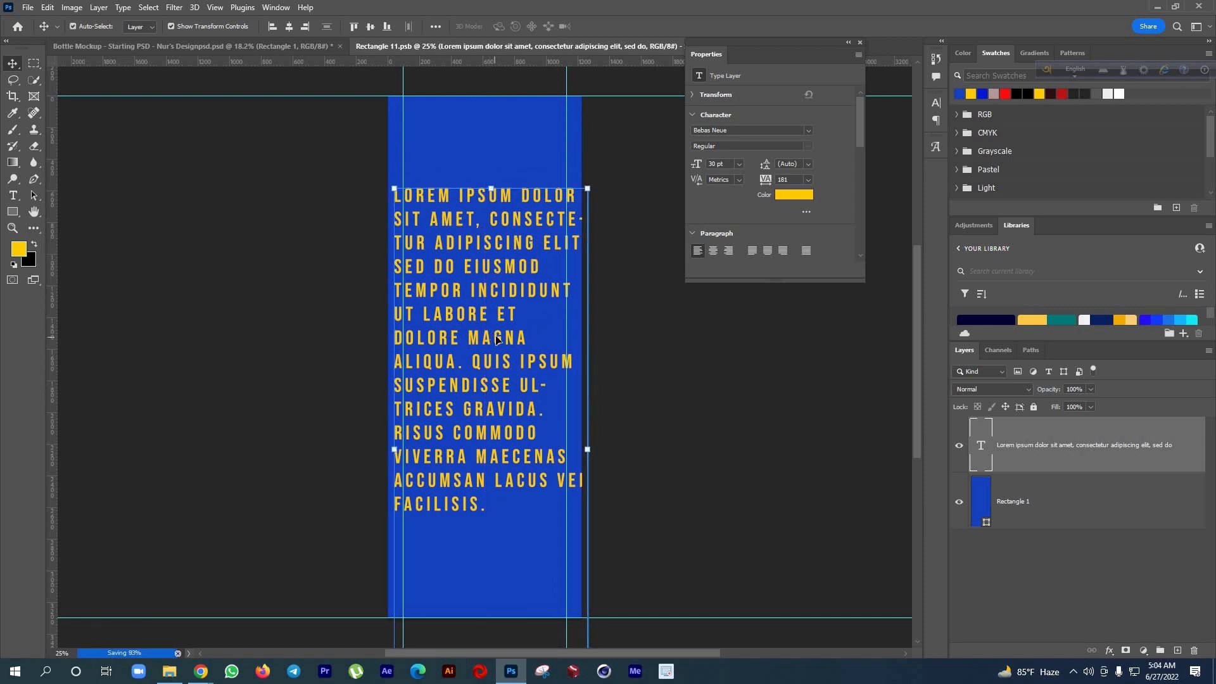
Select the placeholder text for editing and set its colour to ffcc00
{"action": "double_click", "coordinate": [526, 311]}
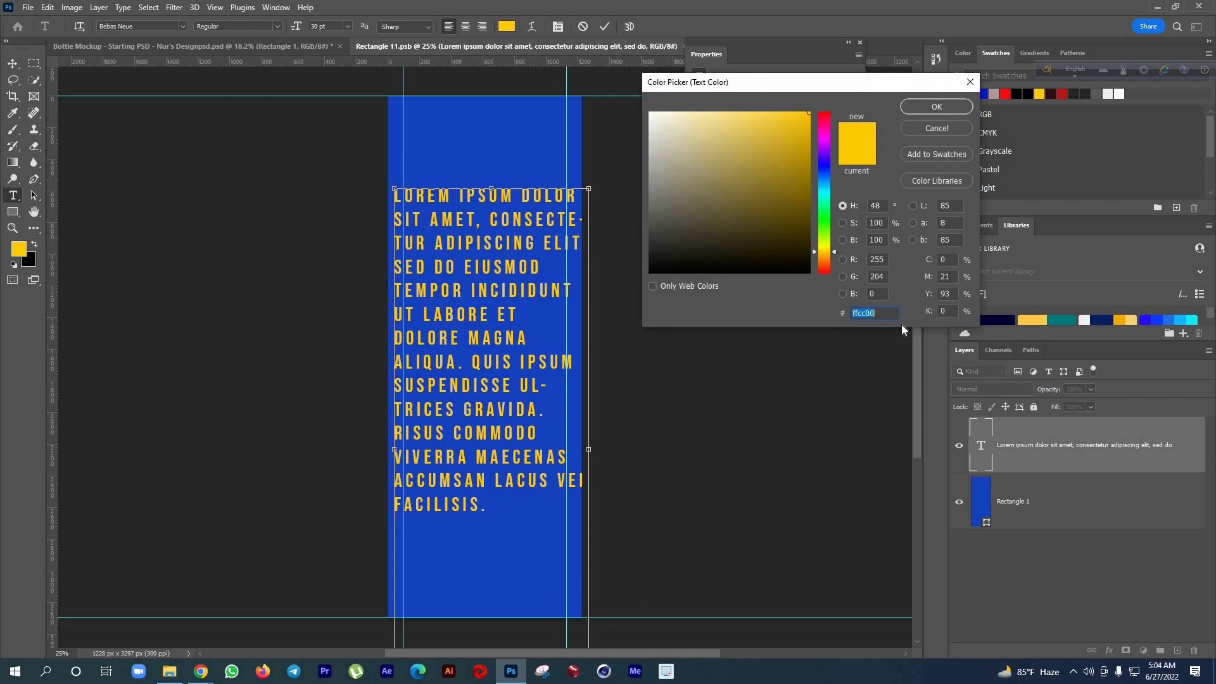
{"action": "type", "text": "ff"}
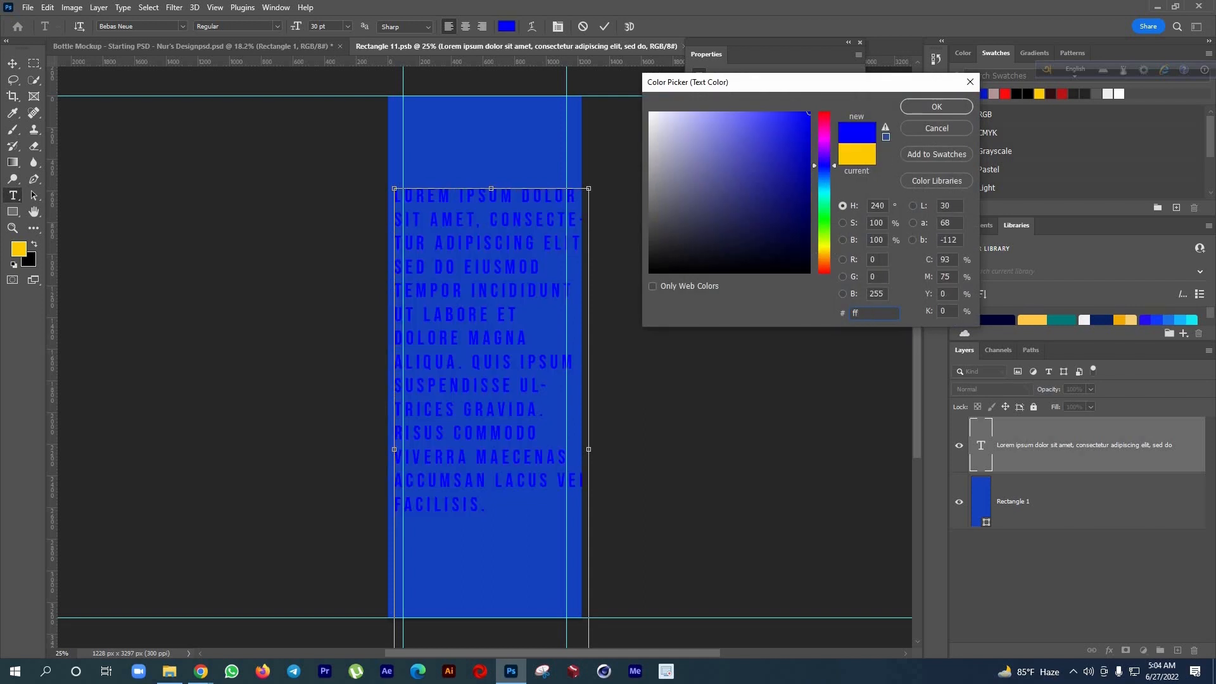
{"action": "type", "text": "cc00"}
{"action": "key", "text": "Return"}
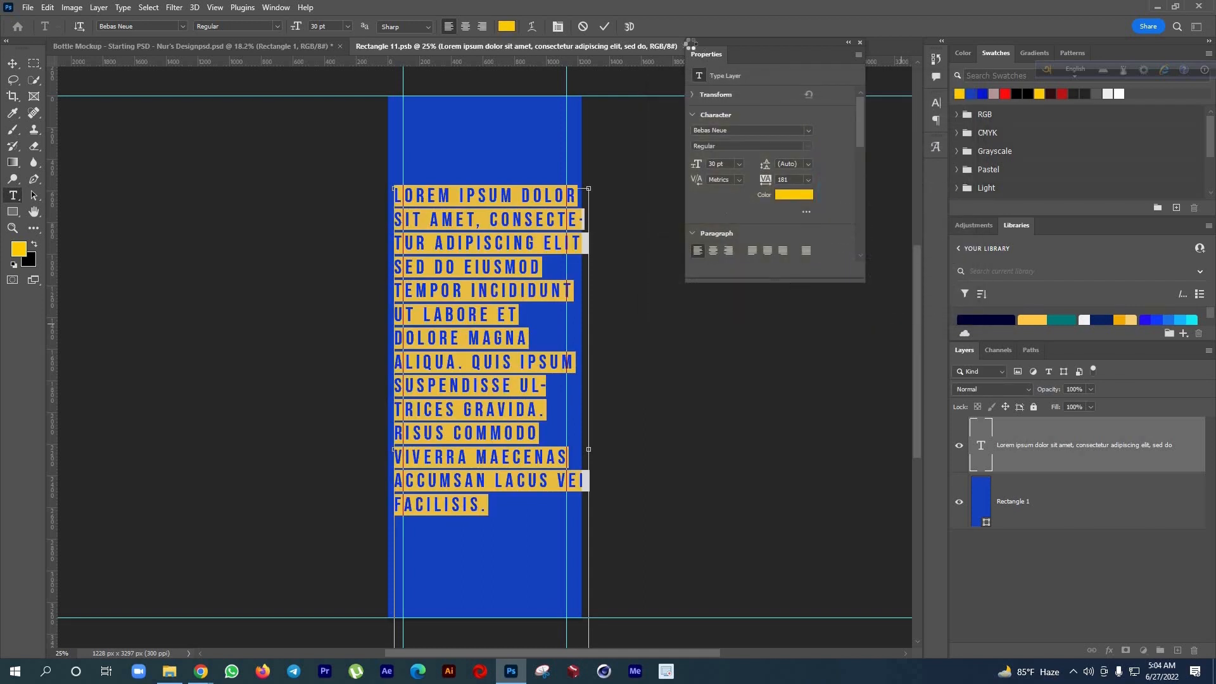
Commit the recoloured placeholder text and examine how it looks on the bottle in the mockup document
{"action": "left_click", "coordinate": [604, 26]}
{"action": "key", "text": "v"}
{"action": "left_click", "coordinate": [280, 46]}
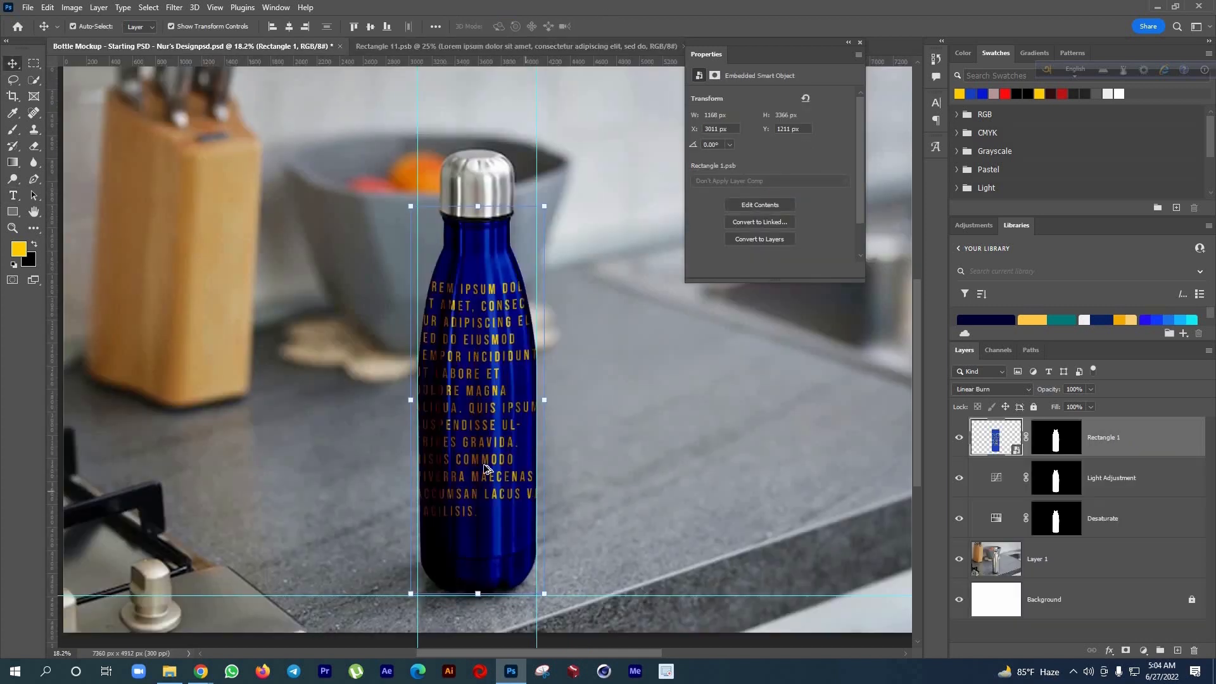
{"action": "scroll", "coordinate": [485, 469], "scroll_direction": "up", "scroll_amount": 5}
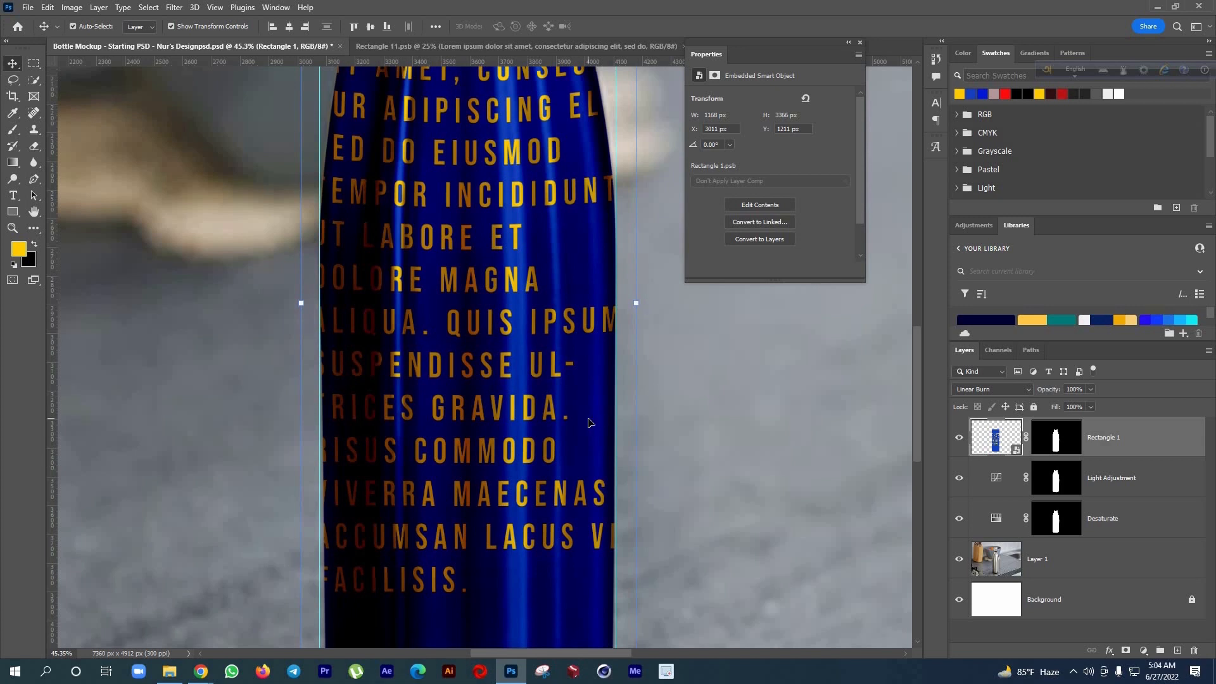
Return to the smart object and reduce all the placeholder text to 20 pt
{"action": "left_click", "coordinate": [519, 45]}
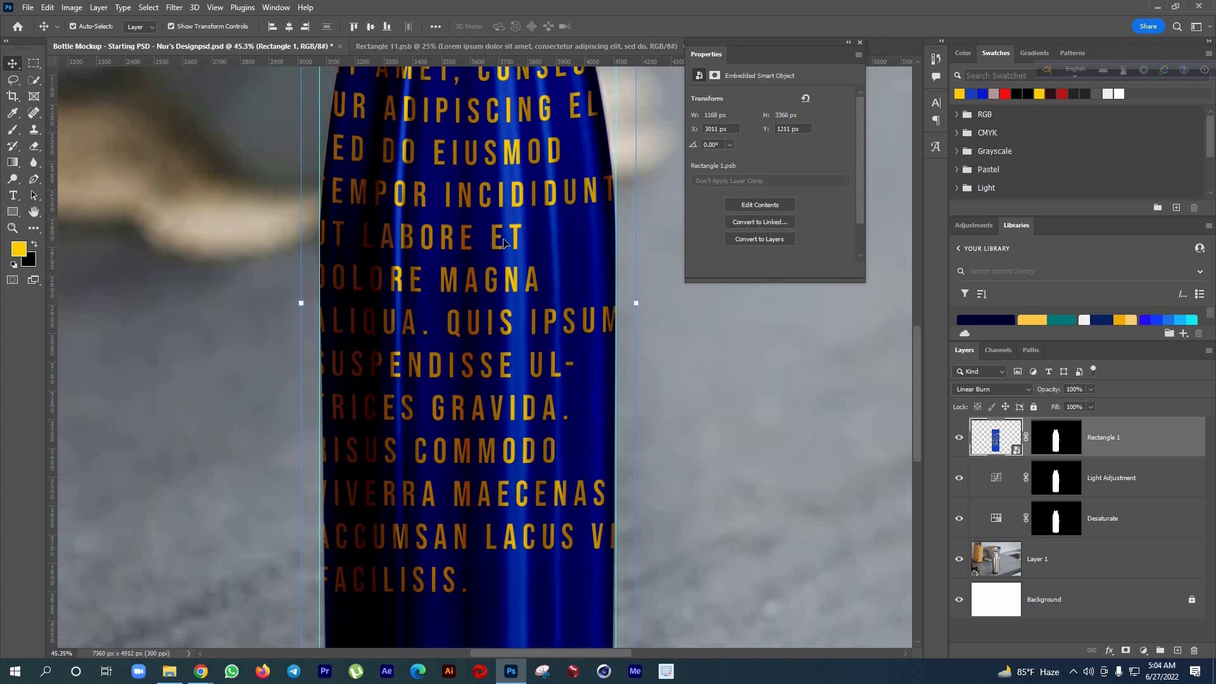
{"action": "double_click", "coordinate": [506, 250]}
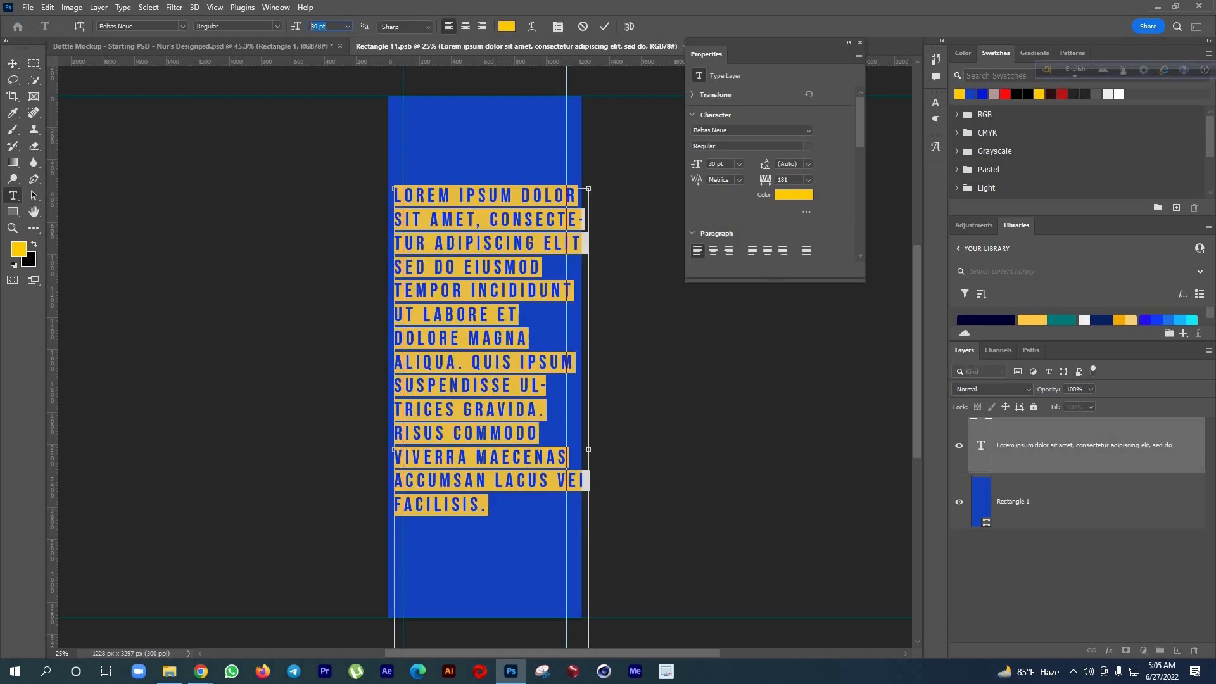
{"action": "type", "text": "20"}
{"action": "key", "text": "Return"}
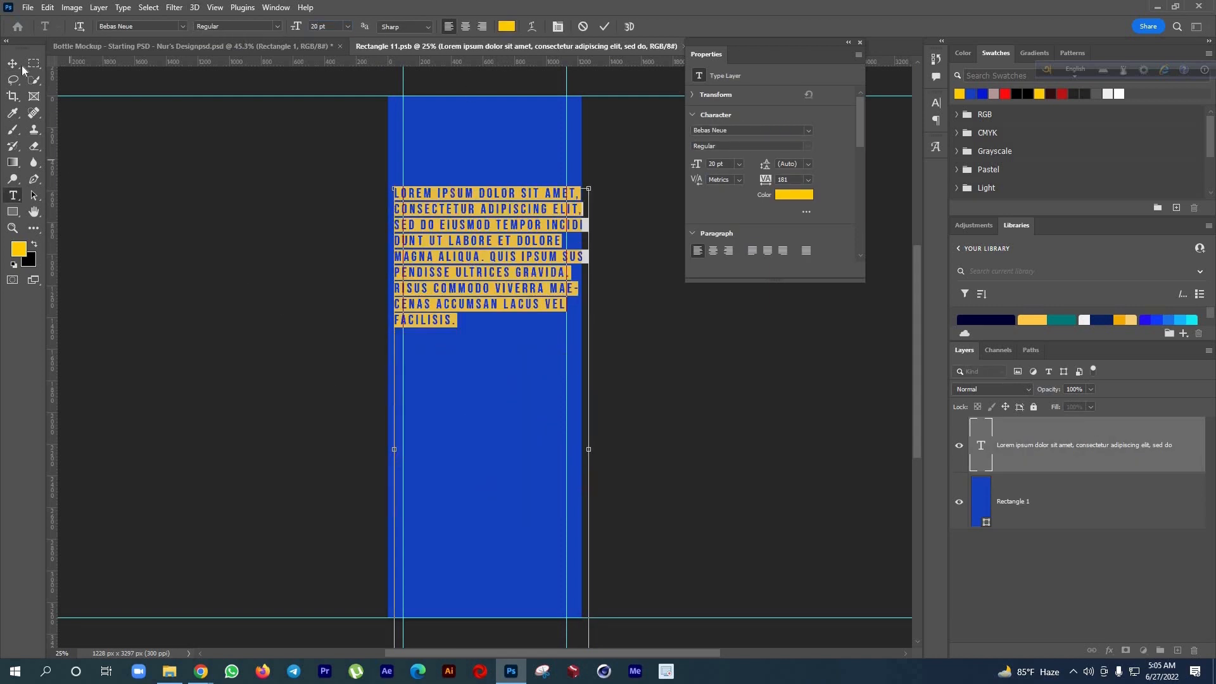
{"action": "left_click", "coordinate": [12, 63]}
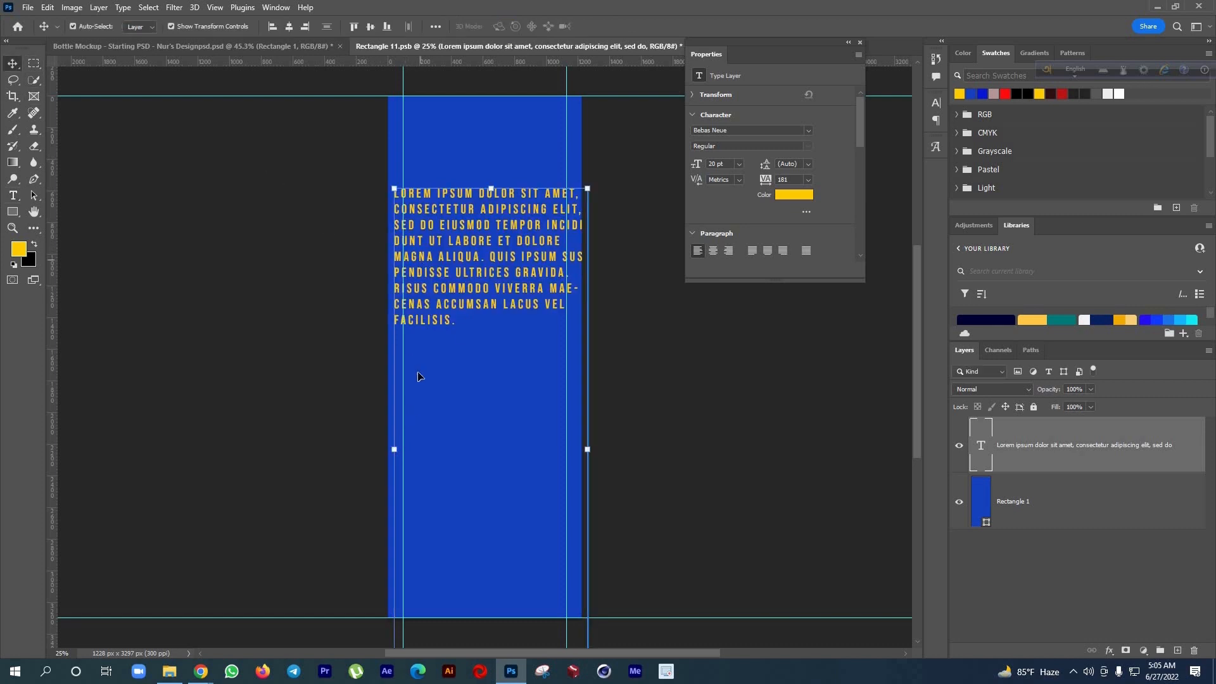
Scale the text block to 77.49% and centre it between the vertical guides, checking the saved design on the bottle
{"action": "left_click_drag", "start_coordinate": [579, 448], "coordinate": [564, 442]}
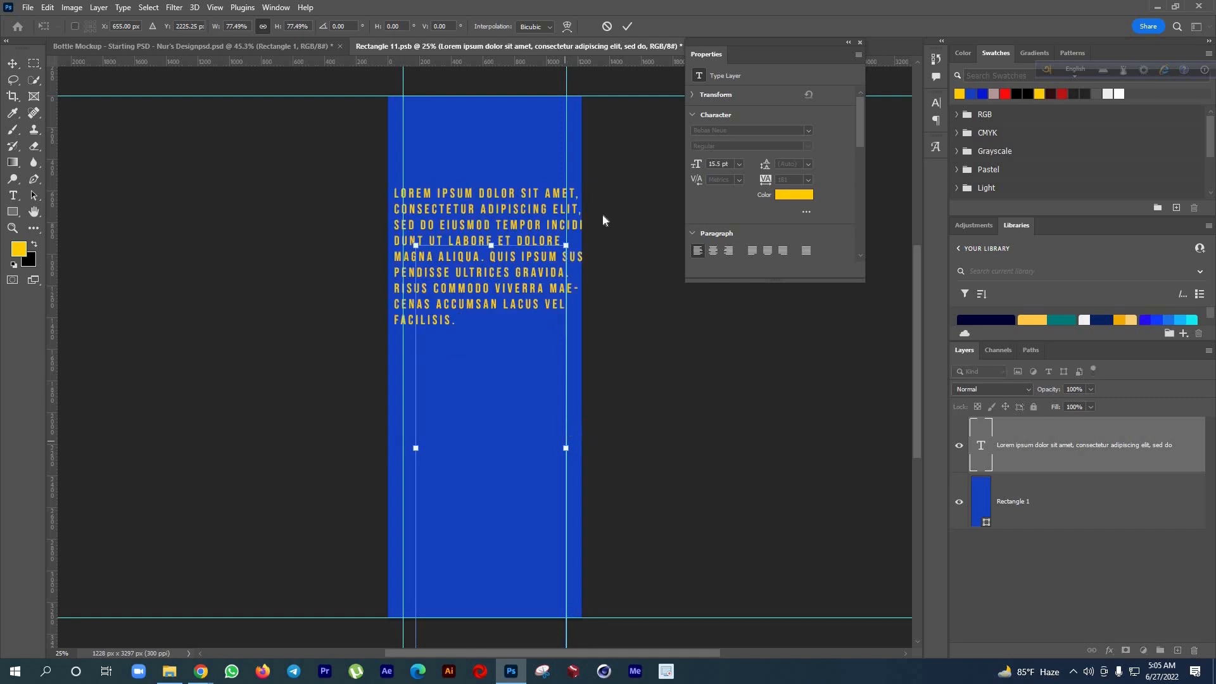
{"action": "left_click", "coordinate": [552, 247]}
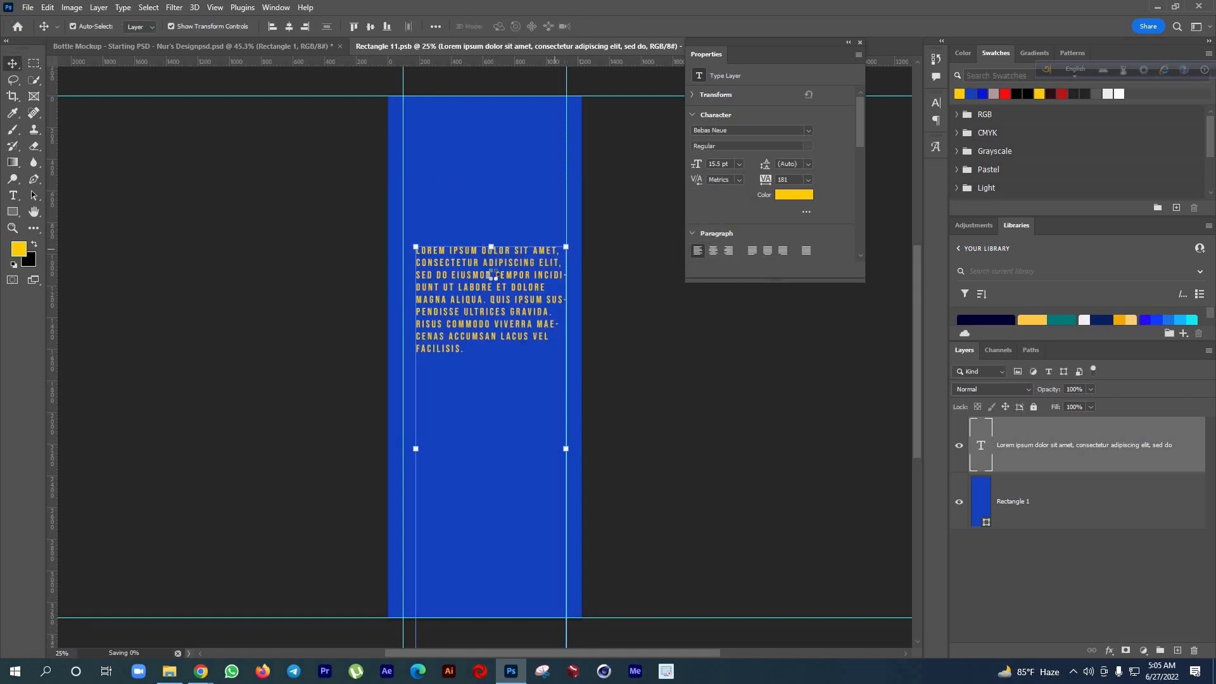
{"action": "left_click_drag", "start_coordinate": [495, 277], "coordinate": [488, 276]}
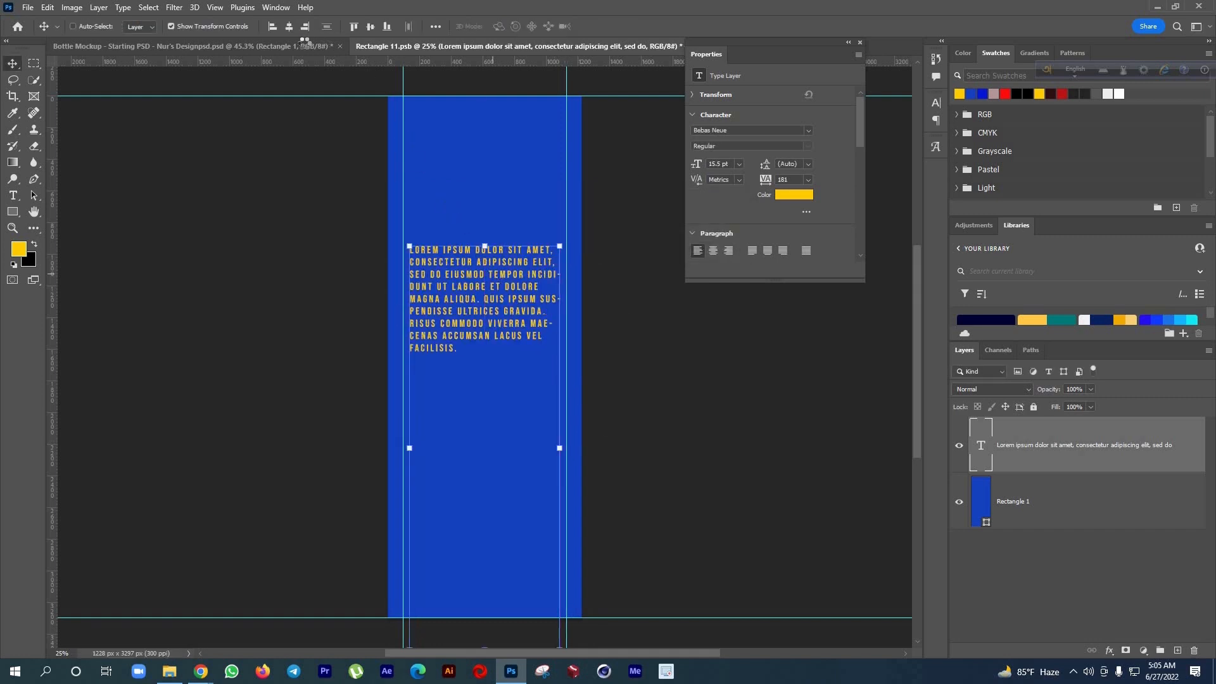
{"action": "left_click", "coordinate": [304, 45]}
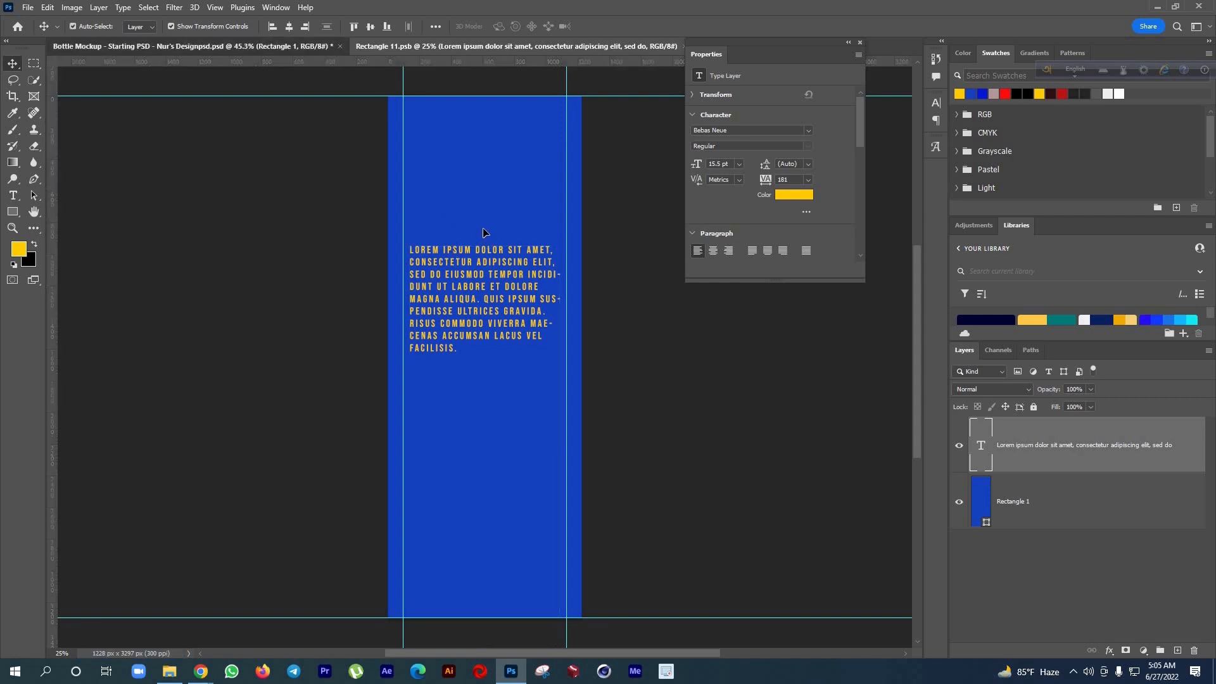
{"action": "scroll", "coordinate": [421, 190], "scroll_direction": "up", "scroll_amount": 4}
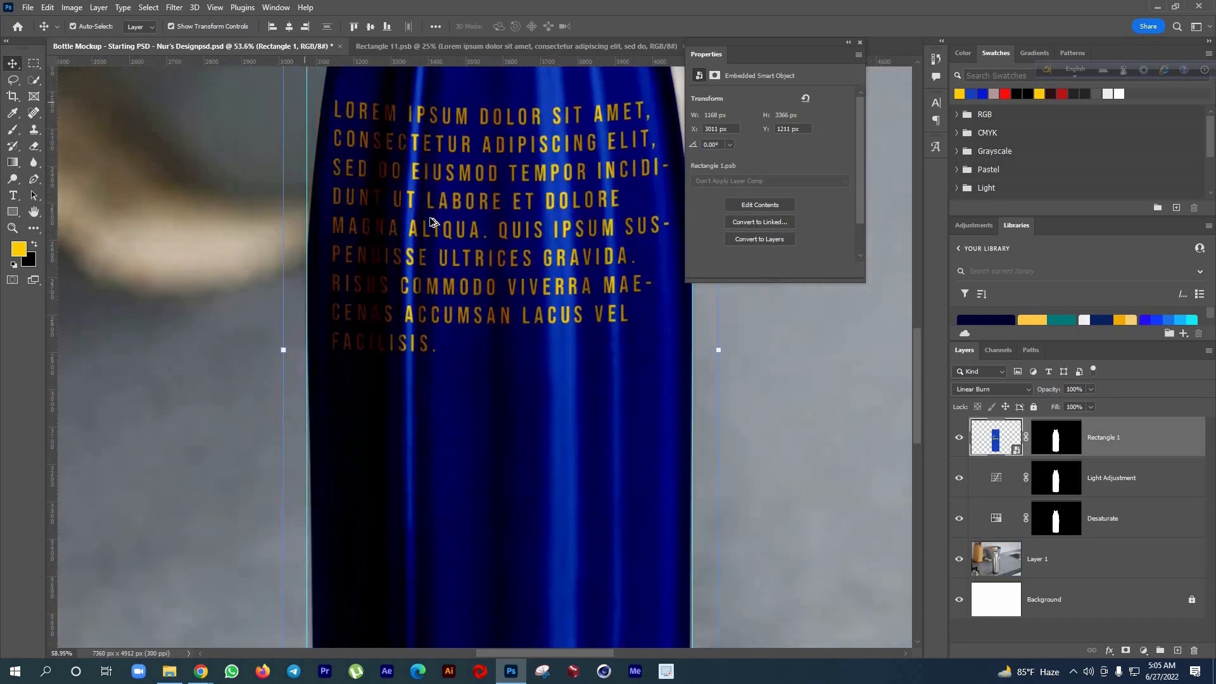
{"action": "scroll", "coordinate": [437, 233], "scroll_direction": "down", "scroll_amount": 4}
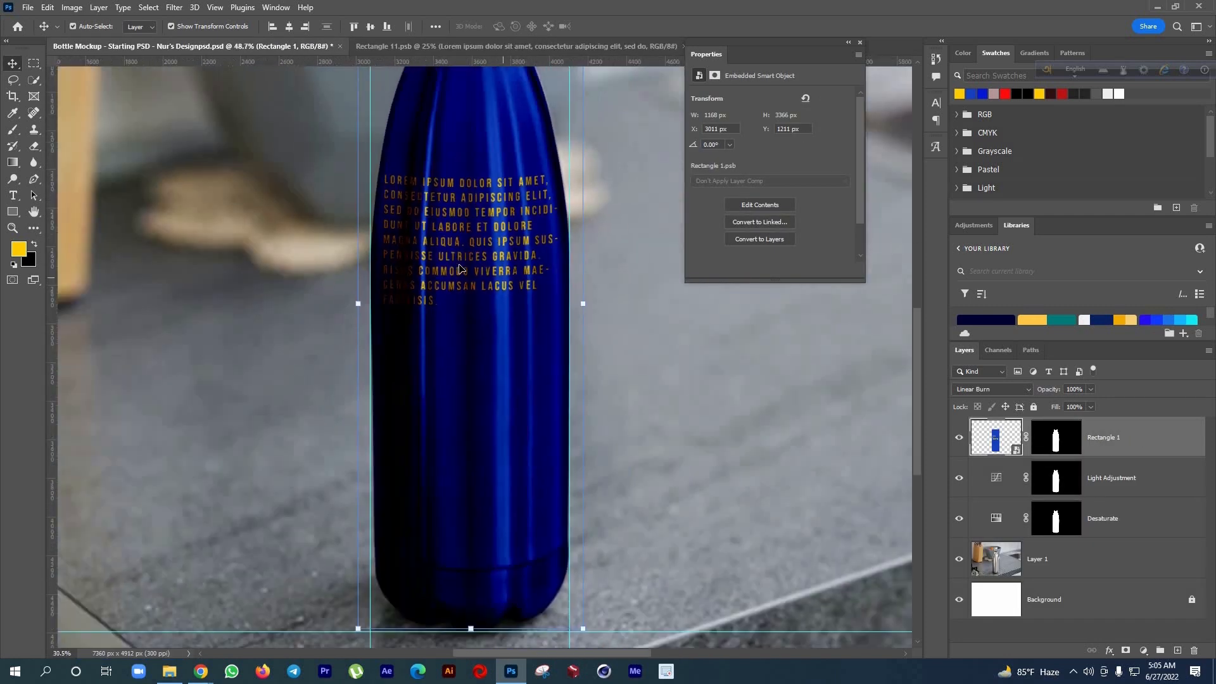
Delete the placeholder text layer from Rectangle 1's smart object and save the change back to the mockup
{"action": "double_click", "coordinate": [996, 437]}
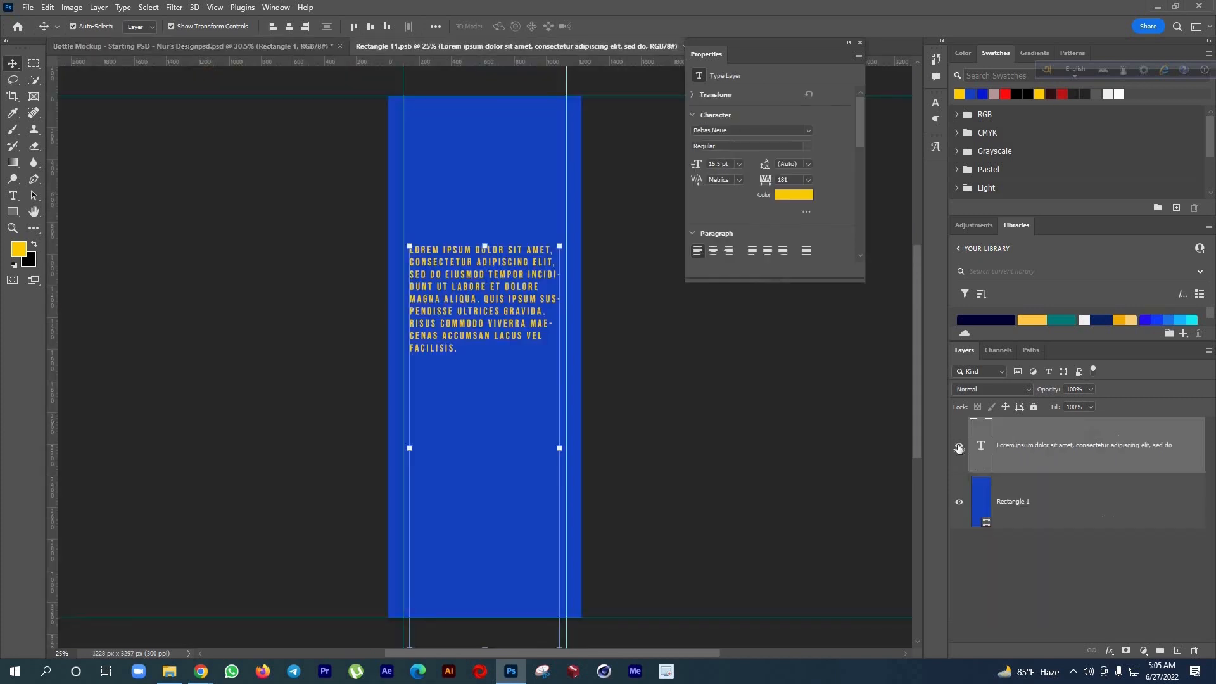
{"action": "left_click", "coordinate": [959, 448]}
{"action": "key", "text": "Delete"}
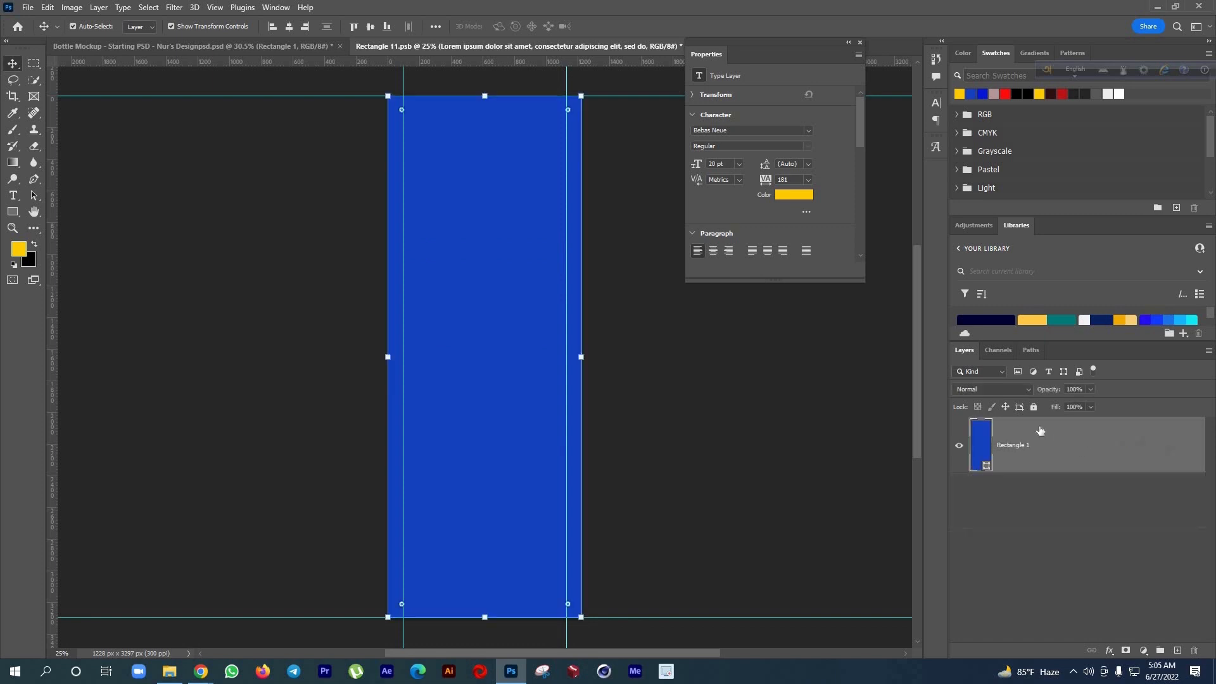
{"action": "key", "text": "ctrl+s"}
{"action": "left_click", "coordinate": [253, 49]}
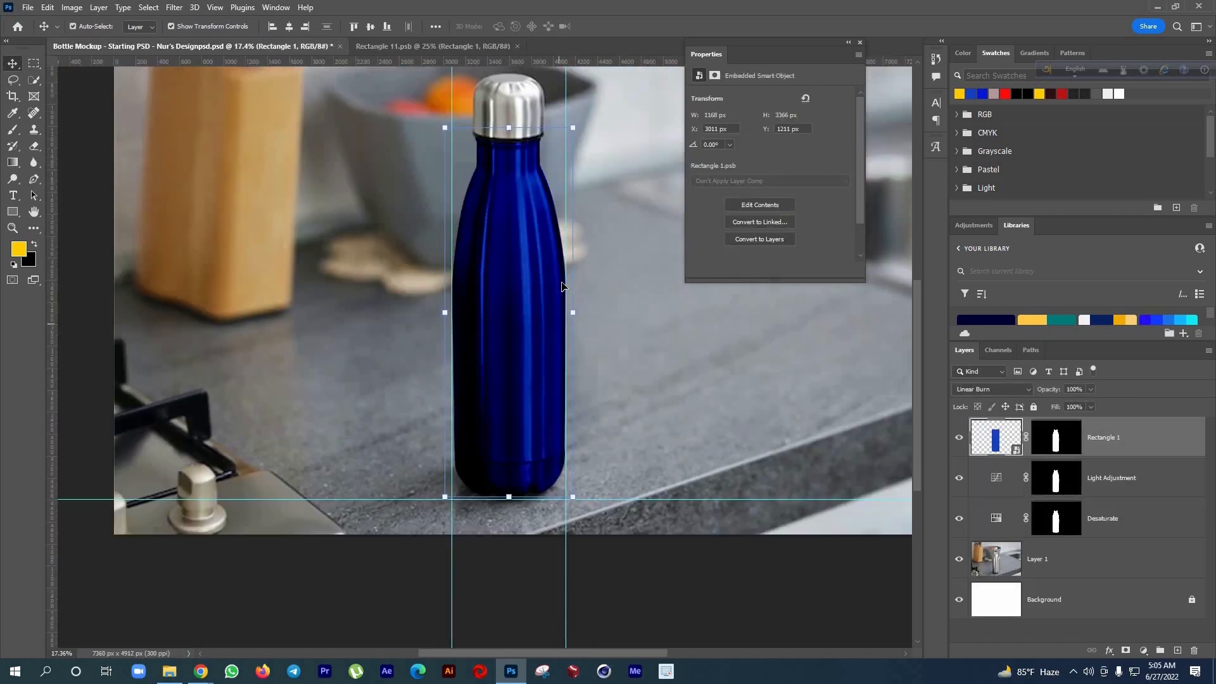
{"action": "scroll", "coordinate": [562, 286], "scroll_direction": "up", "scroll_amount": 5}
{"action": "left_click", "coordinate": [736, 442]}
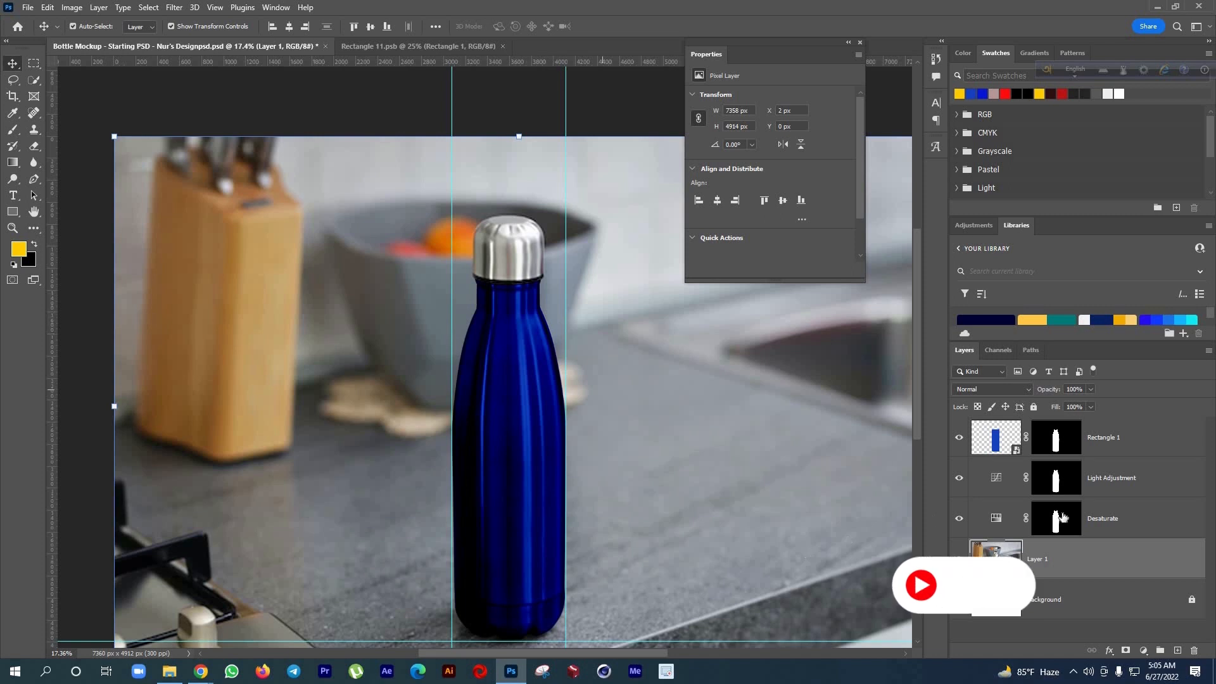
Rename the Rectangle 1 smart object layer to Body
{"action": "left_click", "coordinate": [1125, 438]}
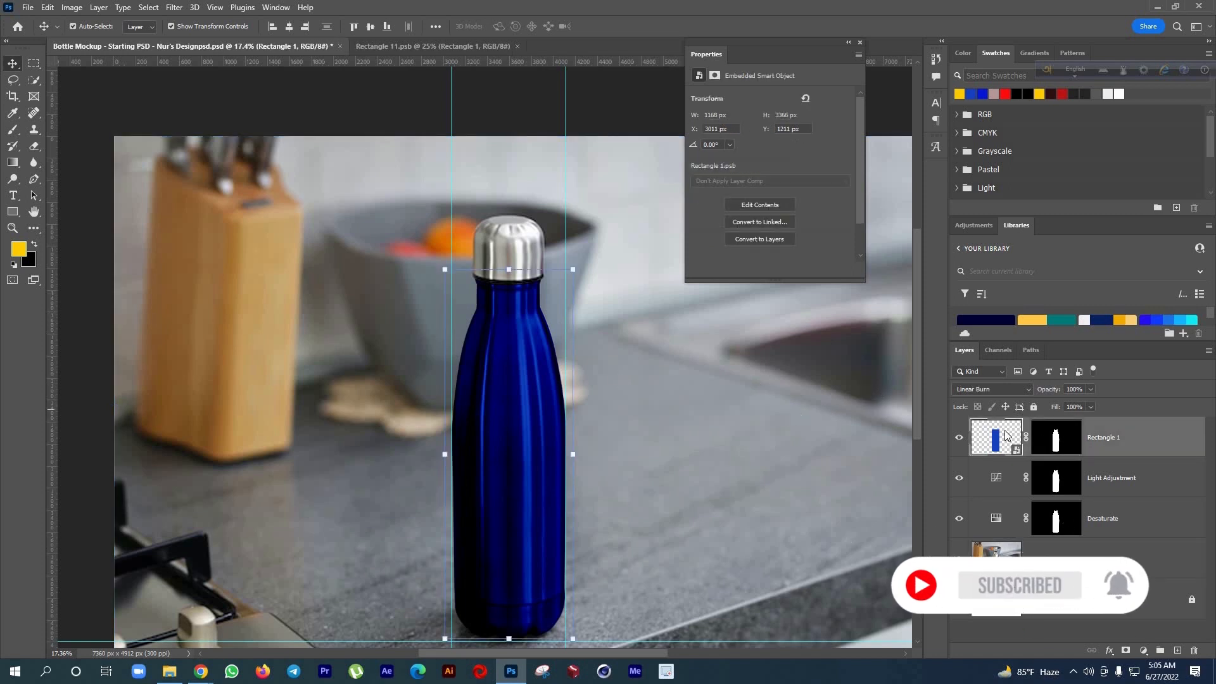
{"action": "double_click", "coordinate": [1107, 437]}
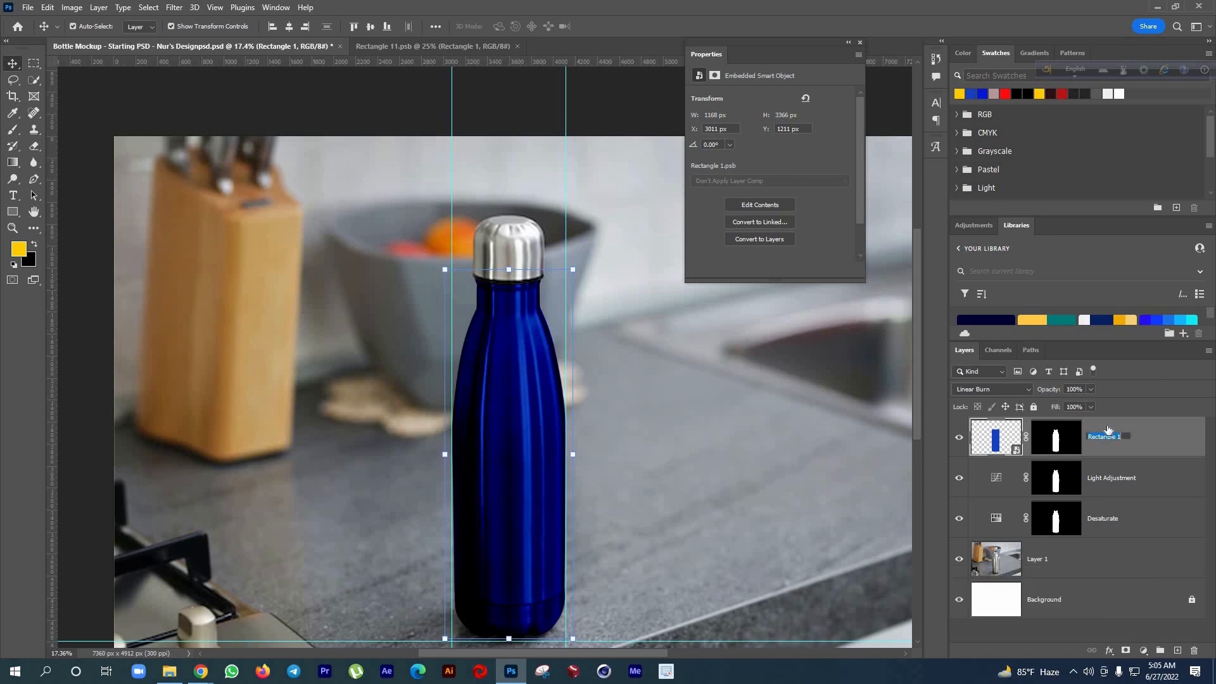
{"action": "type", "text": "Body"}
{"action": "key", "text": "Return"}
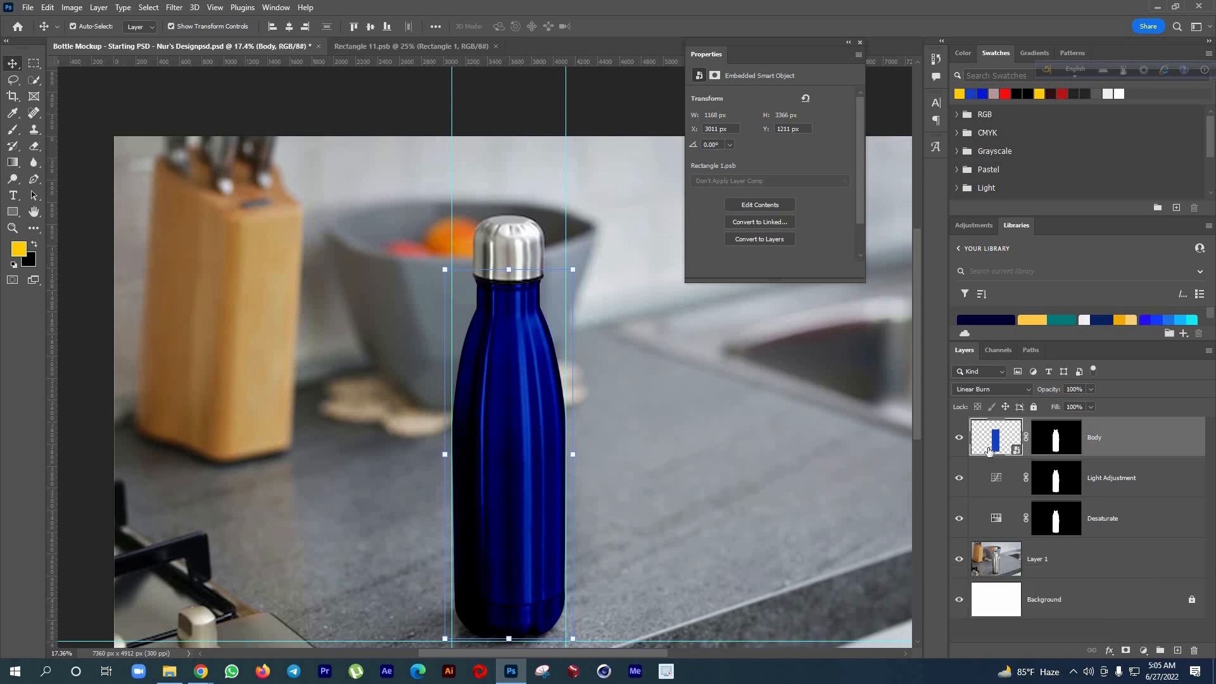
Change the Body layer's blend mode to Multiply and save the mockup document
{"action": "left_click", "coordinate": [997, 388]}
{"action": "left_click", "coordinate": [981, 378]}
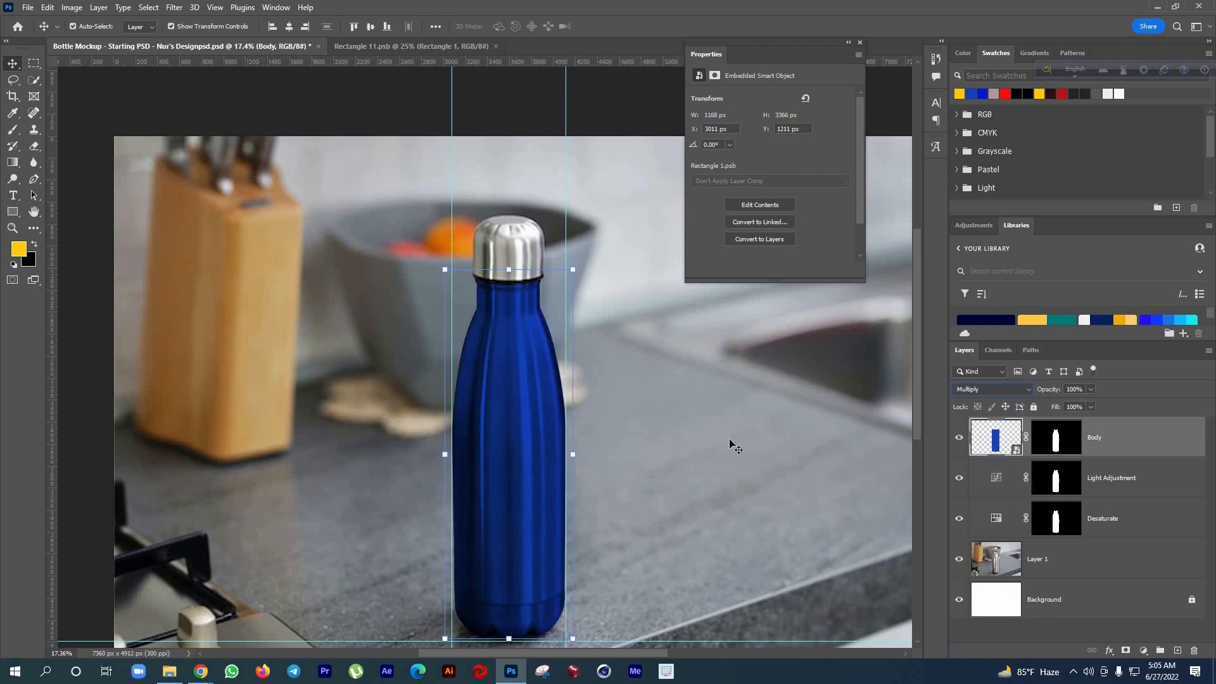
{"action": "left_click", "coordinate": [732, 444]}
{"action": "key", "text": "ctrl+s"}
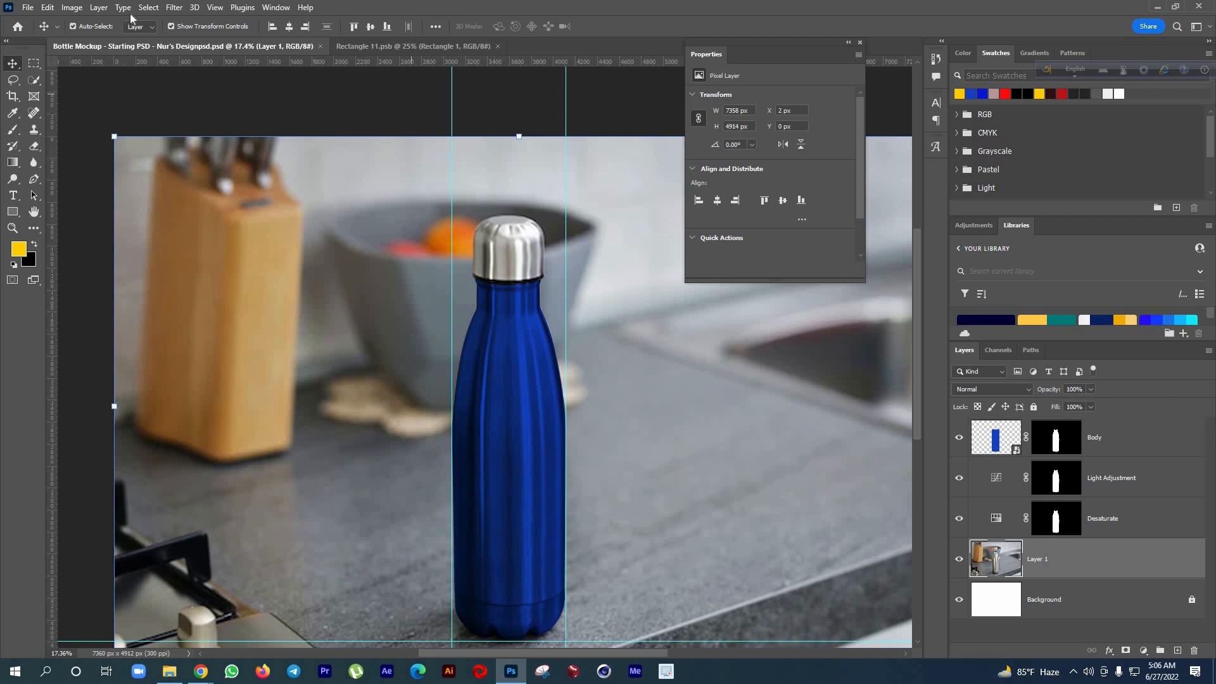
Load the saved Cap selection and add a Solid Color fill layer in ffcc00 over the bottle cap
{"action": "left_click", "coordinate": [148, 7]}
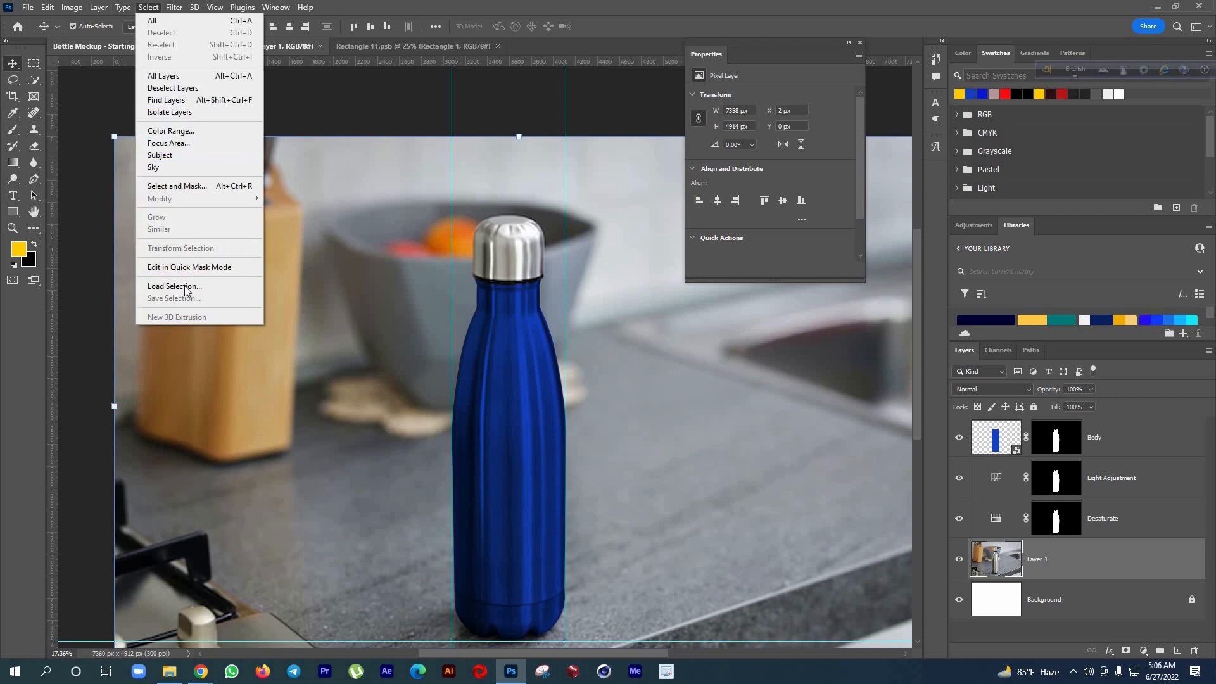
{"action": "left_click", "coordinate": [172, 286]}
{"action": "left_click", "coordinate": [601, 201]}
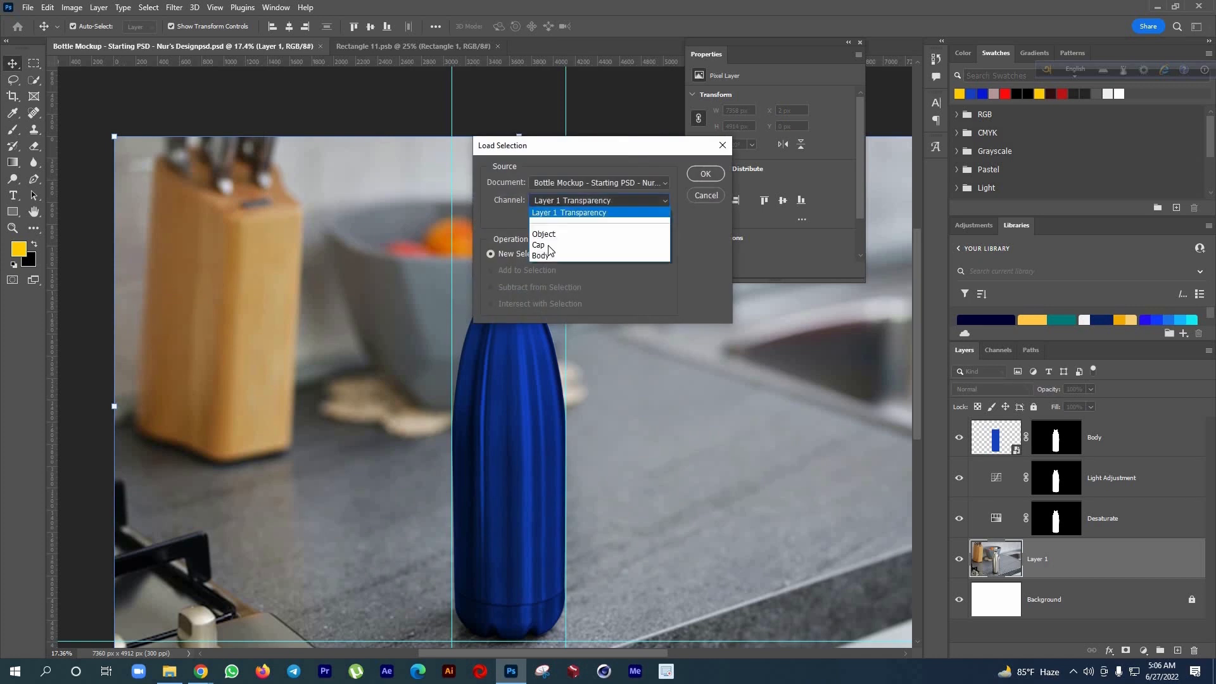
{"action": "left_click", "coordinate": [558, 247]}
{"action": "left_click", "coordinate": [705, 173]}
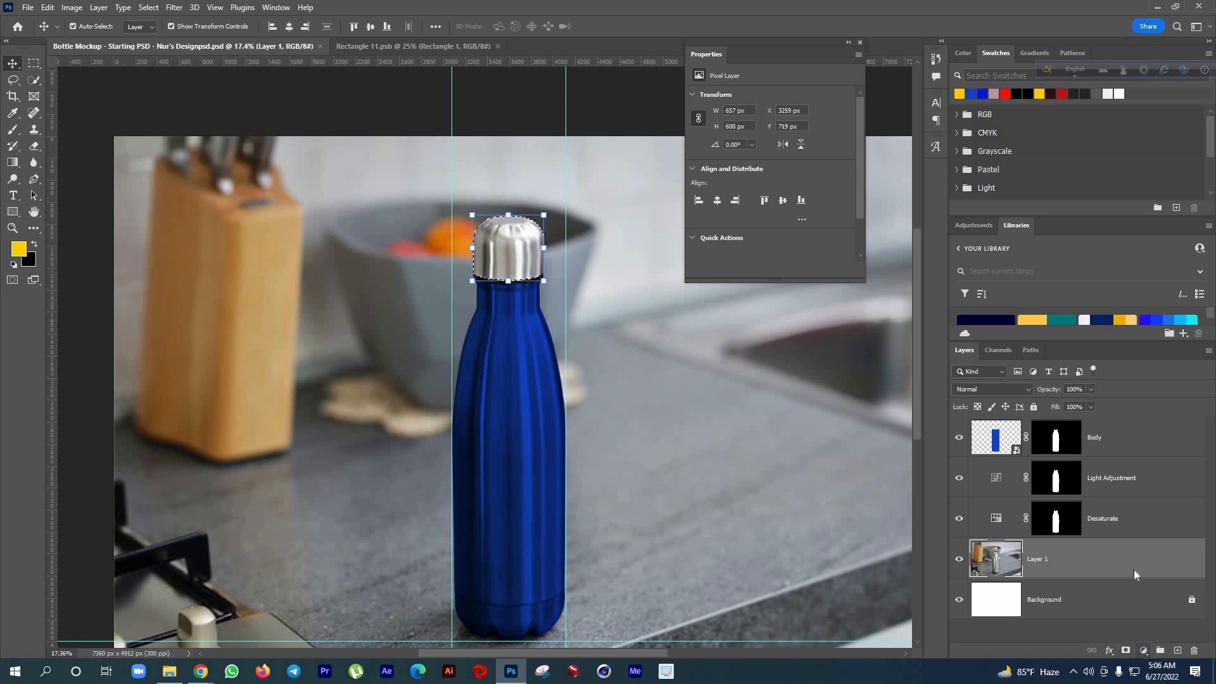
{"action": "left_click", "coordinate": [1144, 651]}
{"action": "left_click", "coordinate": [1142, 427]}
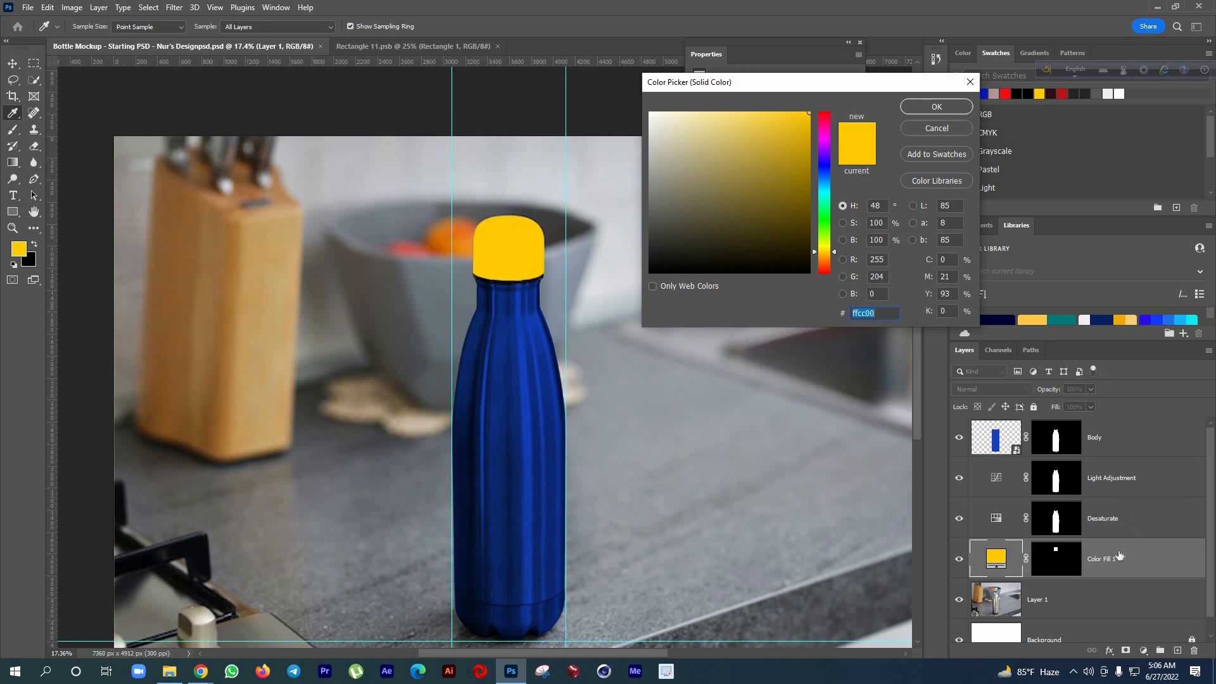
{"action": "left_click", "coordinate": [916, 106]}
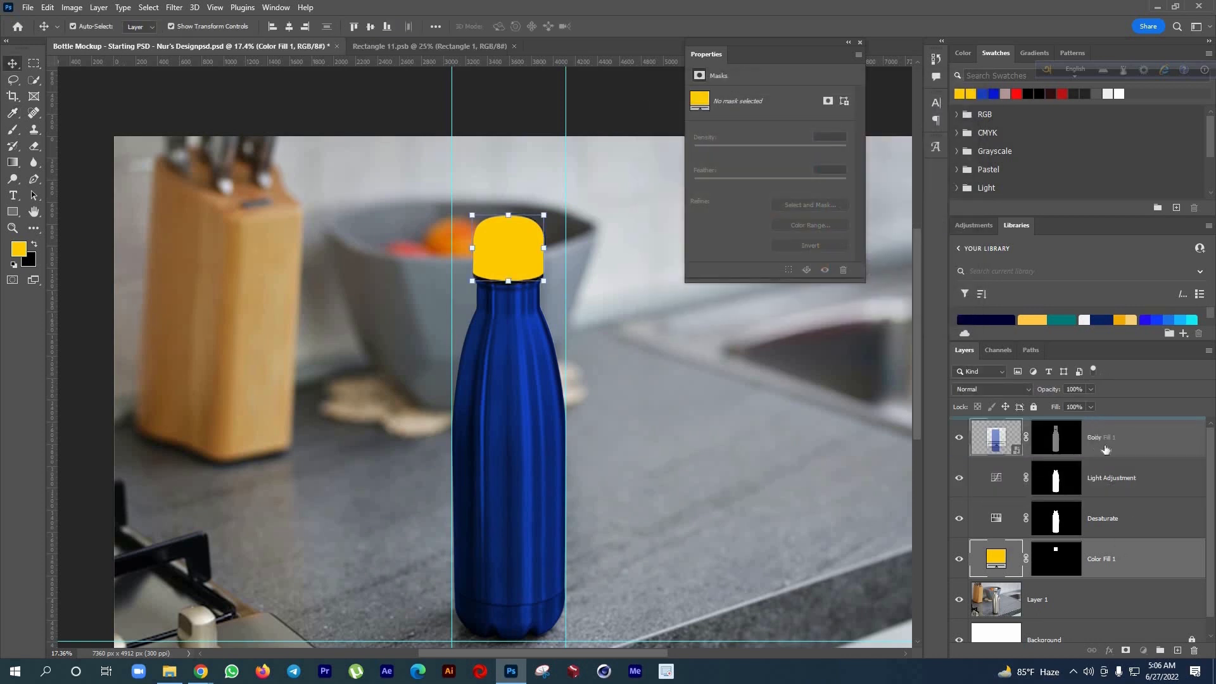
Move the yellow fill layer to the top of the layer stack and rename it Cap
{"action": "key", "text": "ctrl+shift+bracketright"}
{"action": "double_click", "coordinate": [1102, 437]}
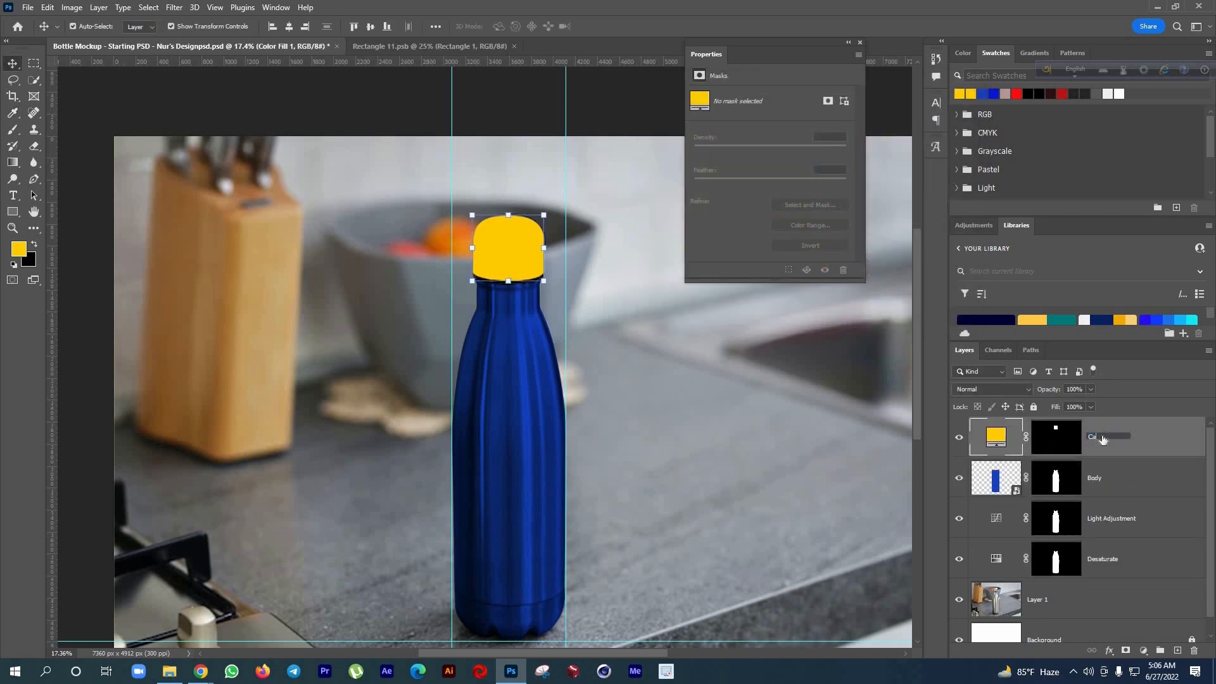
{"action": "type", "text": "Cap"}
{"action": "key", "text": "Return"}
{"action": "double_click", "coordinate": [996, 437]}
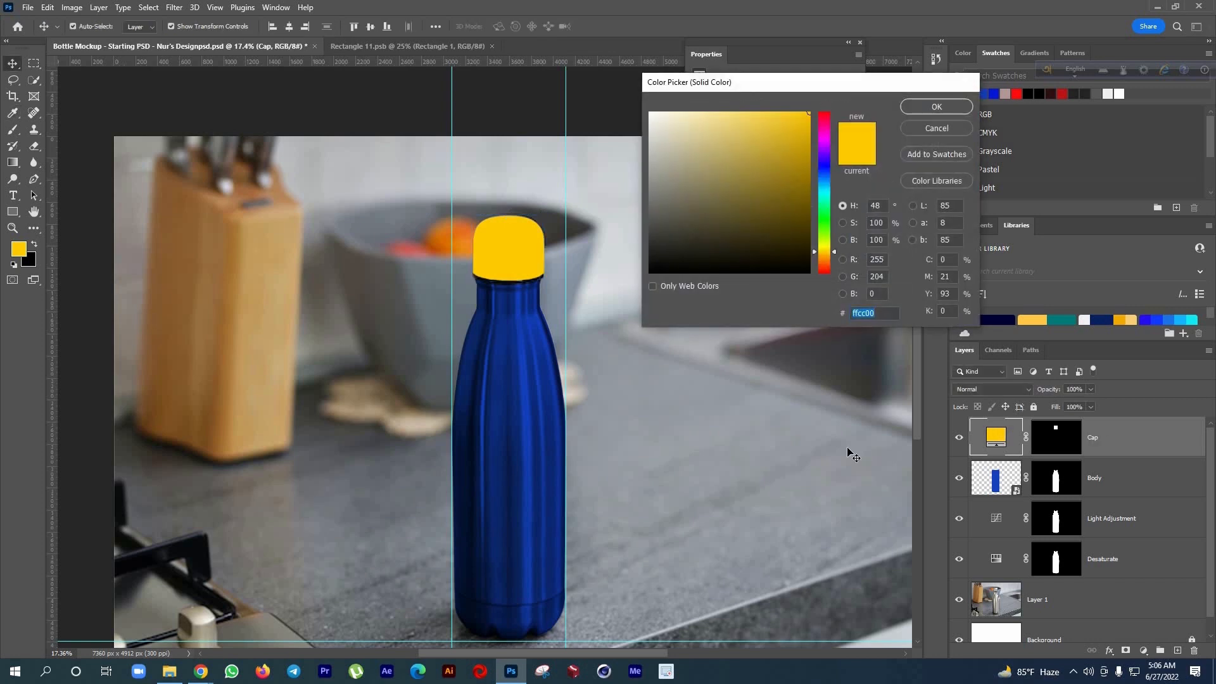
{"action": "left_click", "coordinate": [937, 128]}
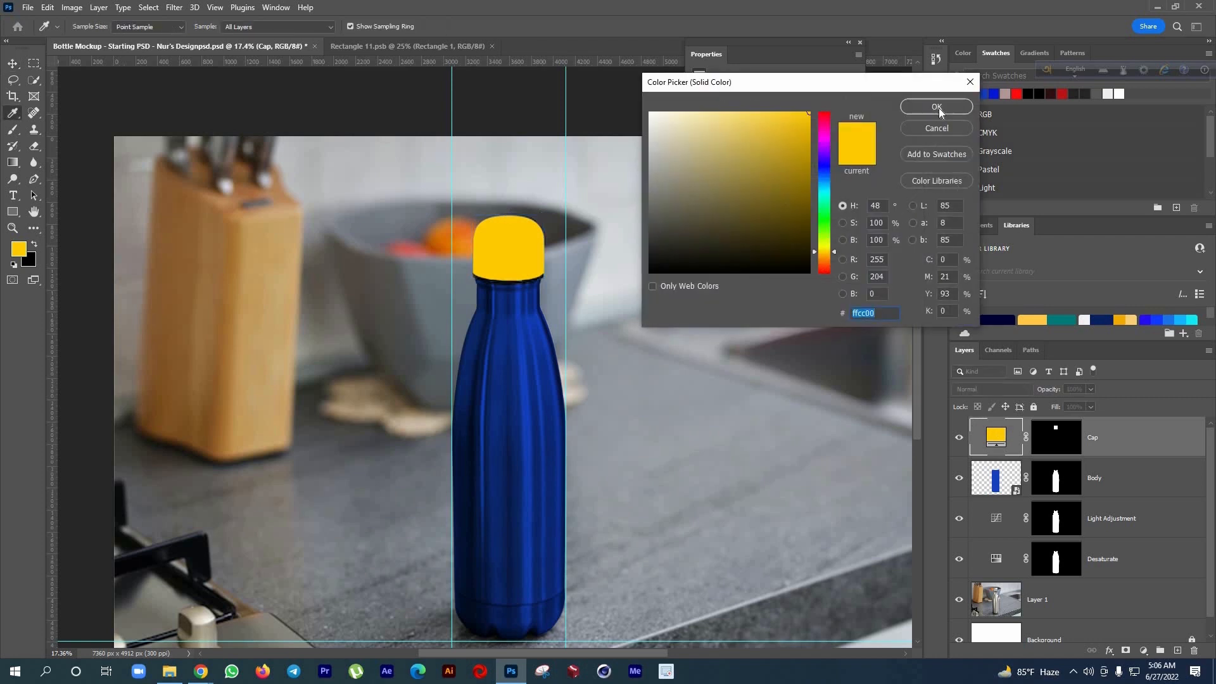
{"action": "left_click", "coordinate": [939, 108]}
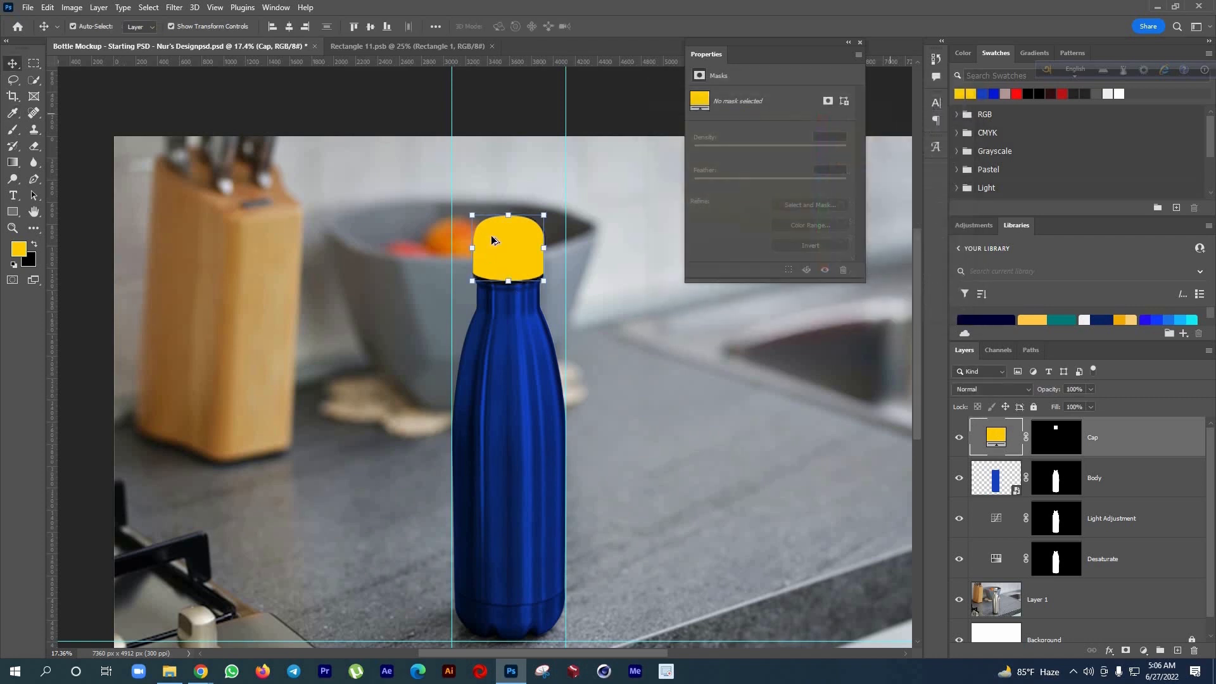
Set the Cap layer's blend mode to Linear Burn and inspect the coloured cap on the bottle
{"action": "scroll", "coordinate": [501, 246], "scroll_direction": "up", "scroll_amount": 4}
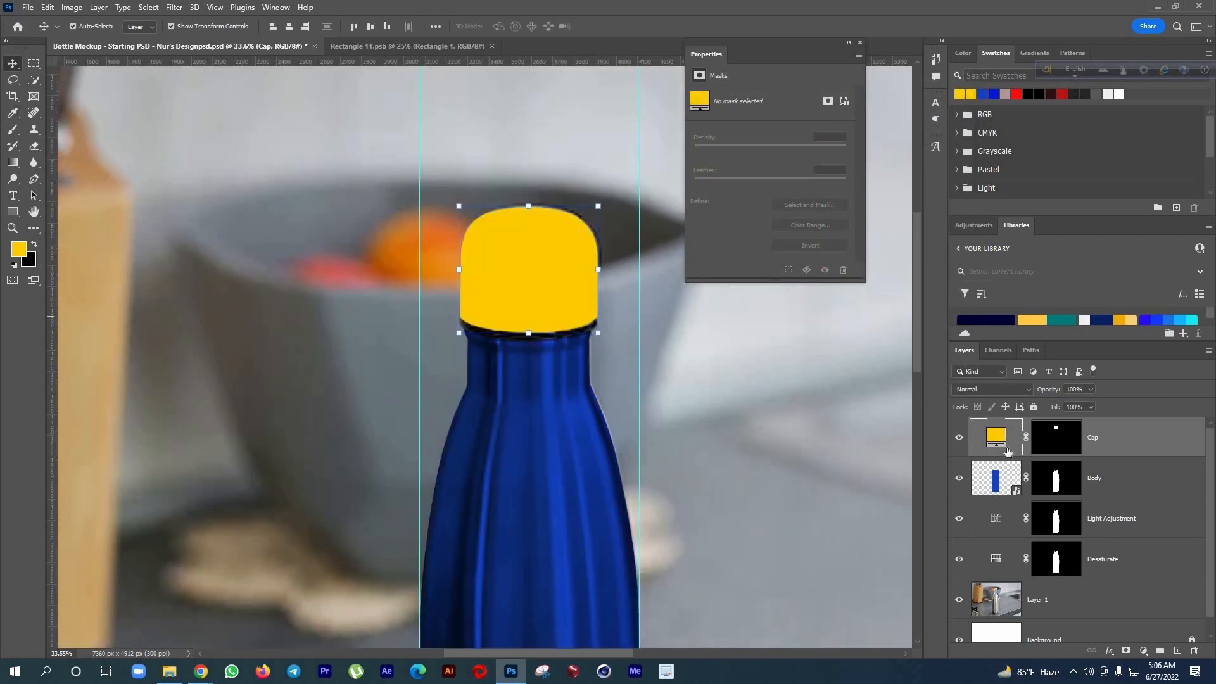
{"action": "left_click", "coordinate": [1012, 391]}
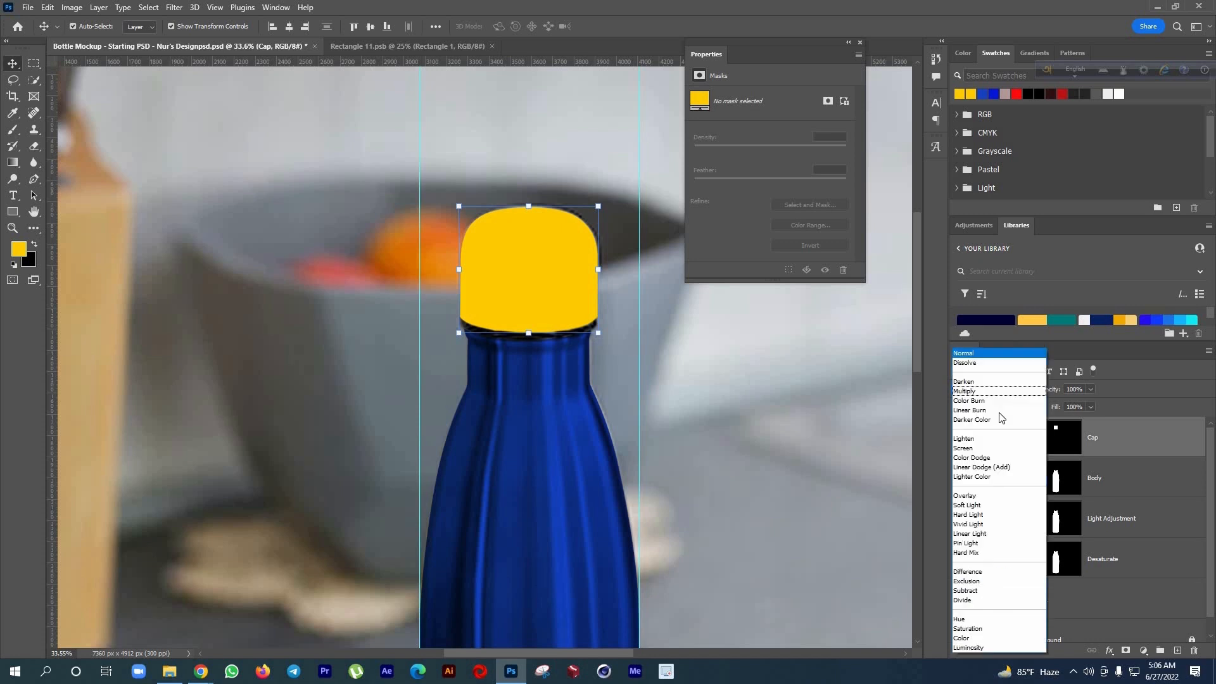
{"action": "left_click", "coordinate": [999, 412]}
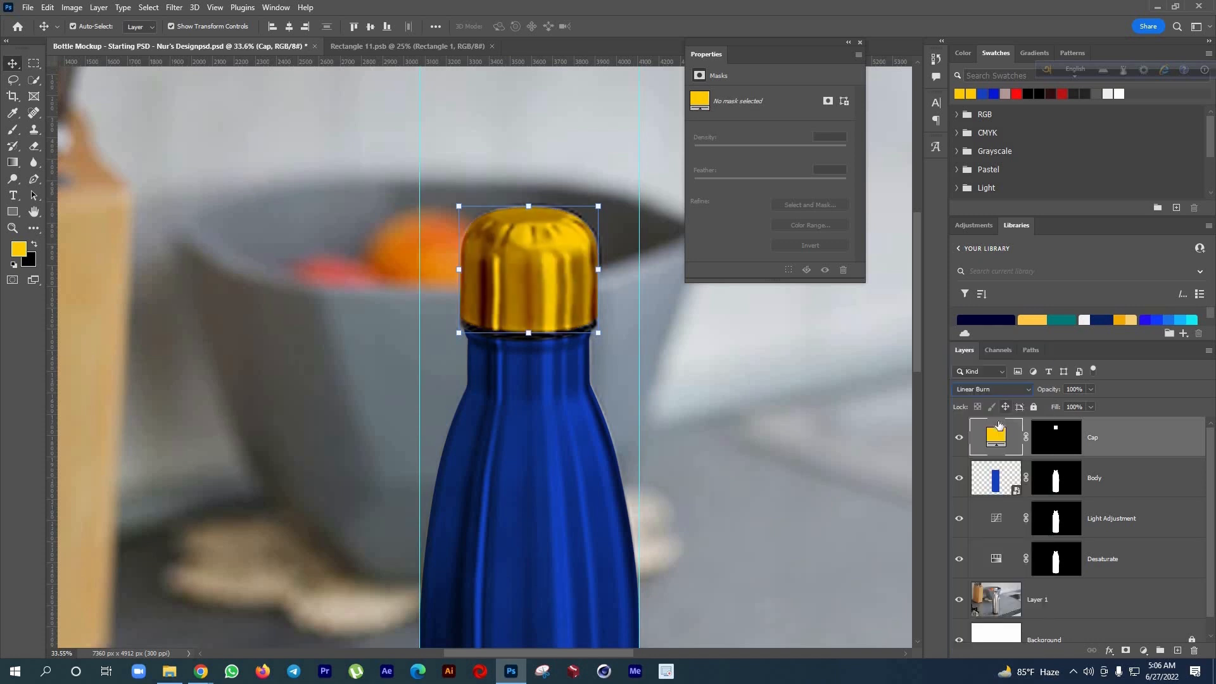
{"action": "key", "text": "ctrl"}
{"action": "left_click", "coordinate": [576, 355]}
{"action": "scroll", "coordinate": [564, 336], "scroll_direction": "down", "scroll_amount": 4}
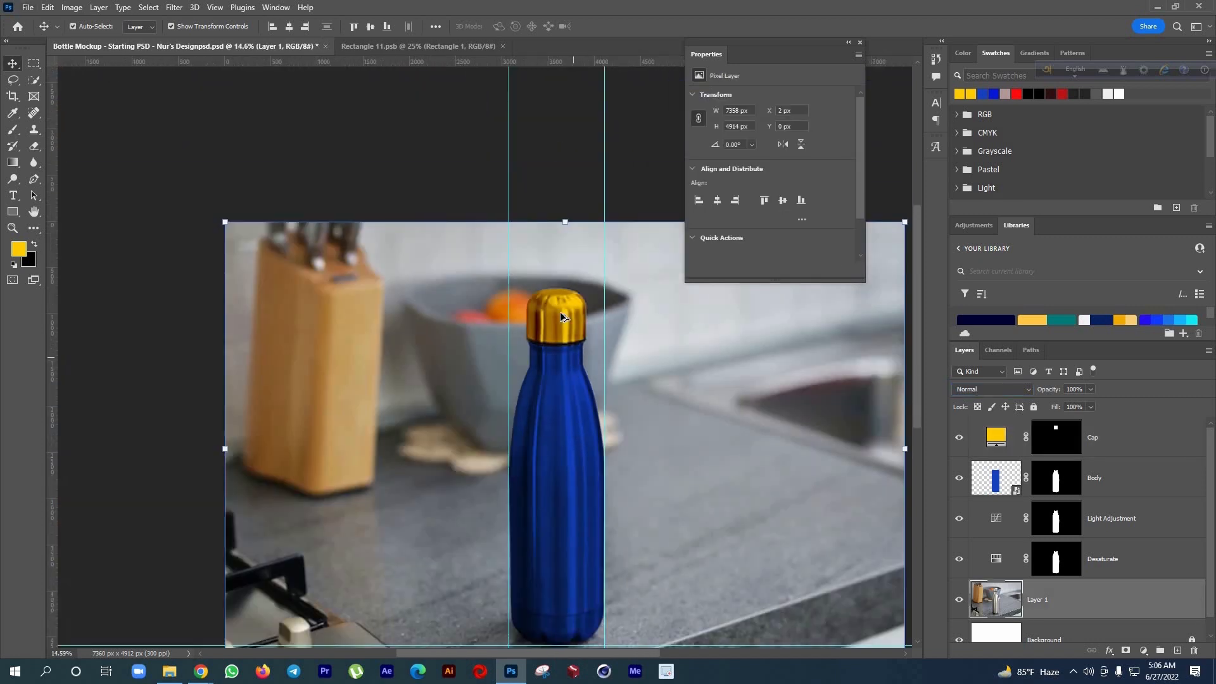
{"action": "scroll", "coordinate": [561, 316], "scroll_direction": "up", "scroll_amount": 5}
{"action": "scroll", "coordinate": [587, 373], "scroll_direction": "down", "scroll_amount": 4}
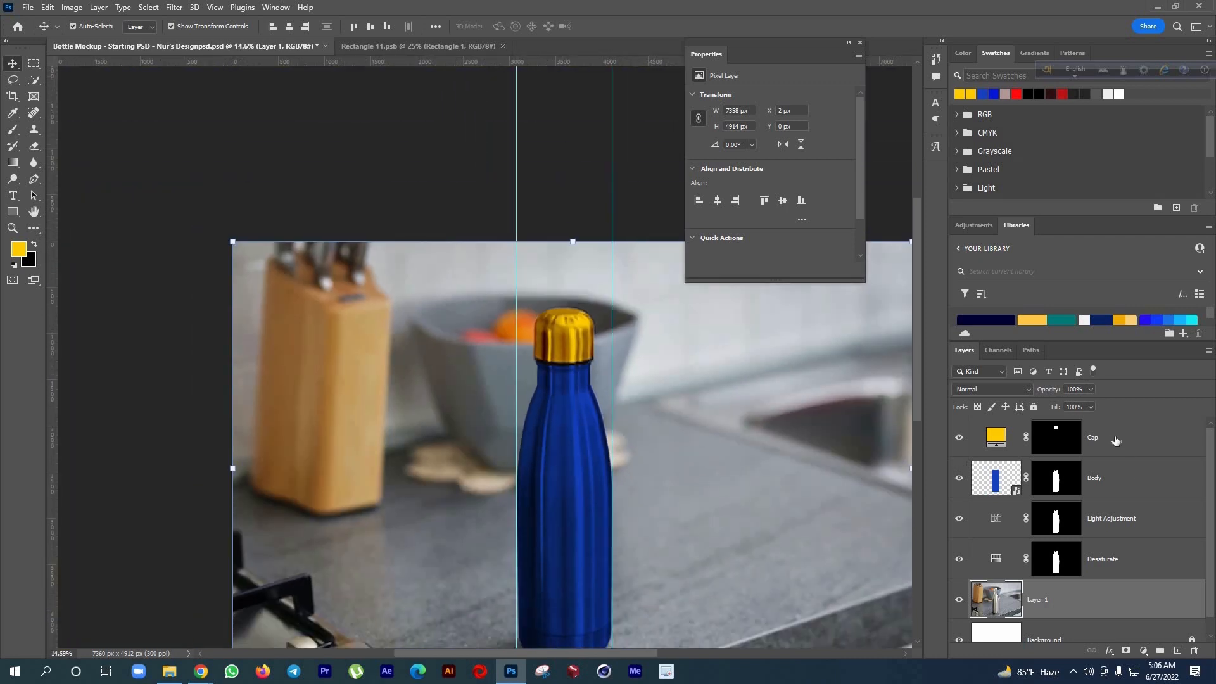
{"action": "left_click", "coordinate": [993, 438]}
{"action": "double_click", "coordinate": [993, 439]}
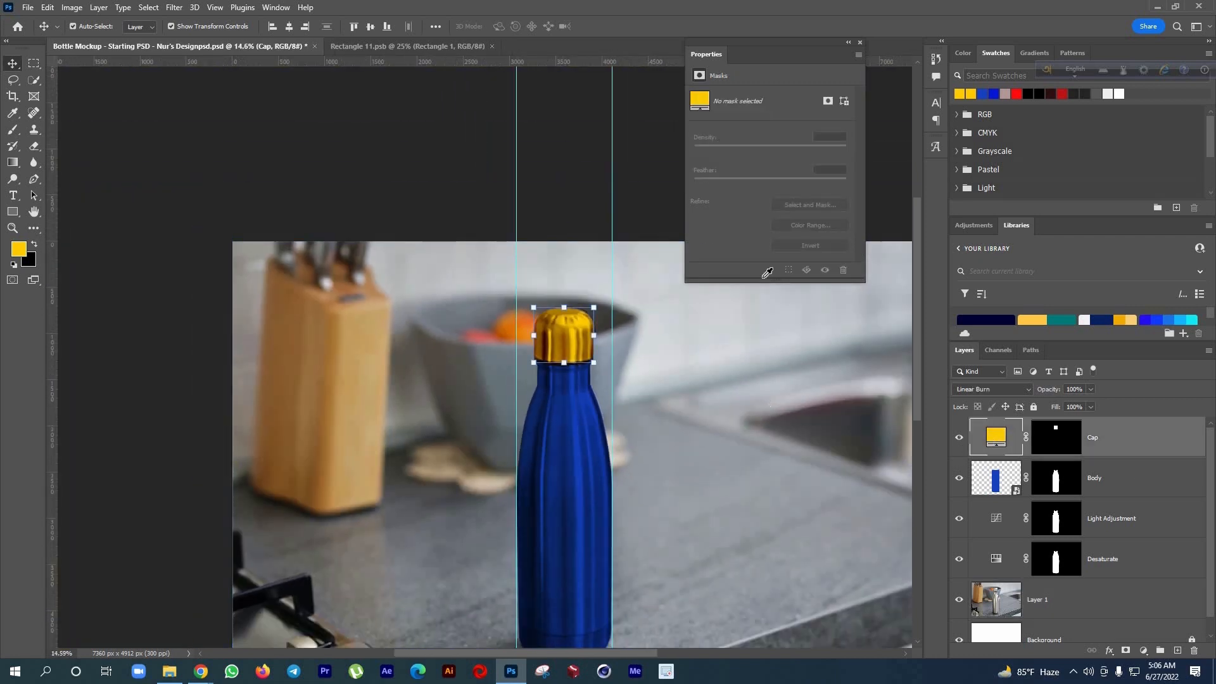
{"action": "mouse_move", "coordinate": [686, 155]}
{"action": "left_mouse_down"}
{"action": "mouse_move", "coordinate": [716, 118]}
{"action": "mouse_move", "coordinate": [704, 109]}
{"action": "mouse_move", "coordinate": [702, 153]}
{"action": "mouse_move", "coordinate": [753, 225]}
{"action": "mouse_move", "coordinate": [782, 191]}
{"action": "left_mouse_up"}
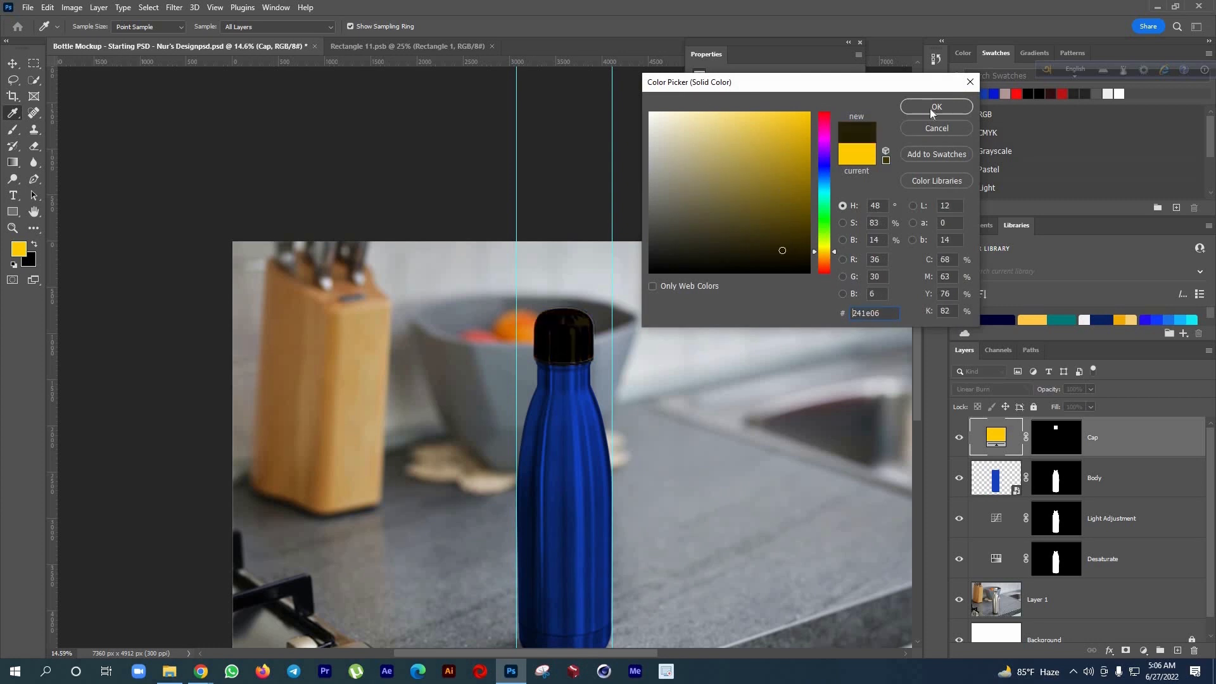
{"action": "left_click", "coordinate": [937, 128]}
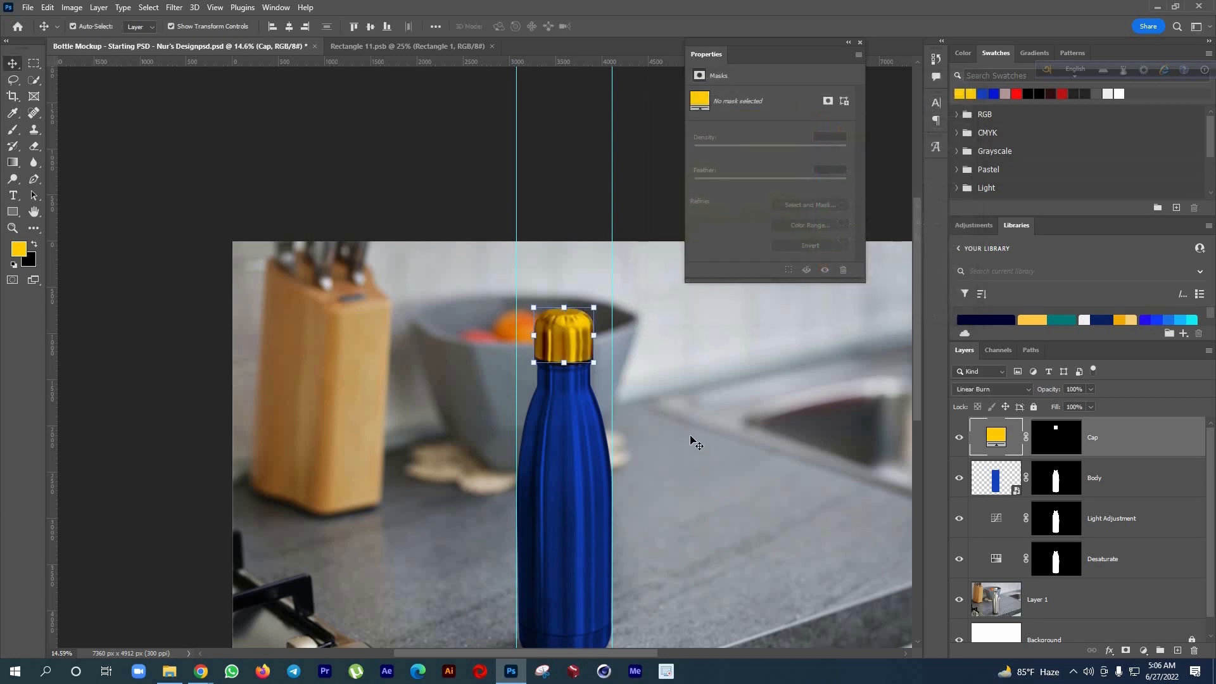
Set the Cap fill layer's colour to black, 000000
{"action": "scroll", "coordinate": [602, 378], "scroll_direction": "up", "scroll_amount": 2}
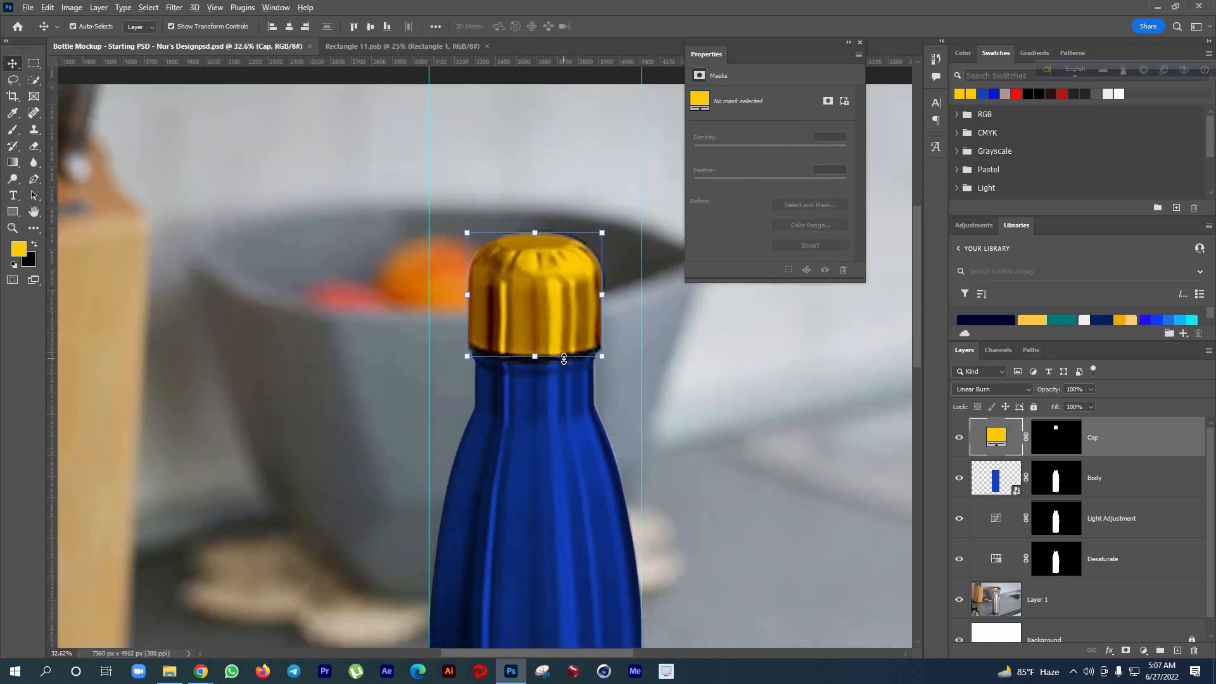
{"action": "scroll", "coordinate": [564, 359], "scroll_direction": "down", "scroll_amount": 3}
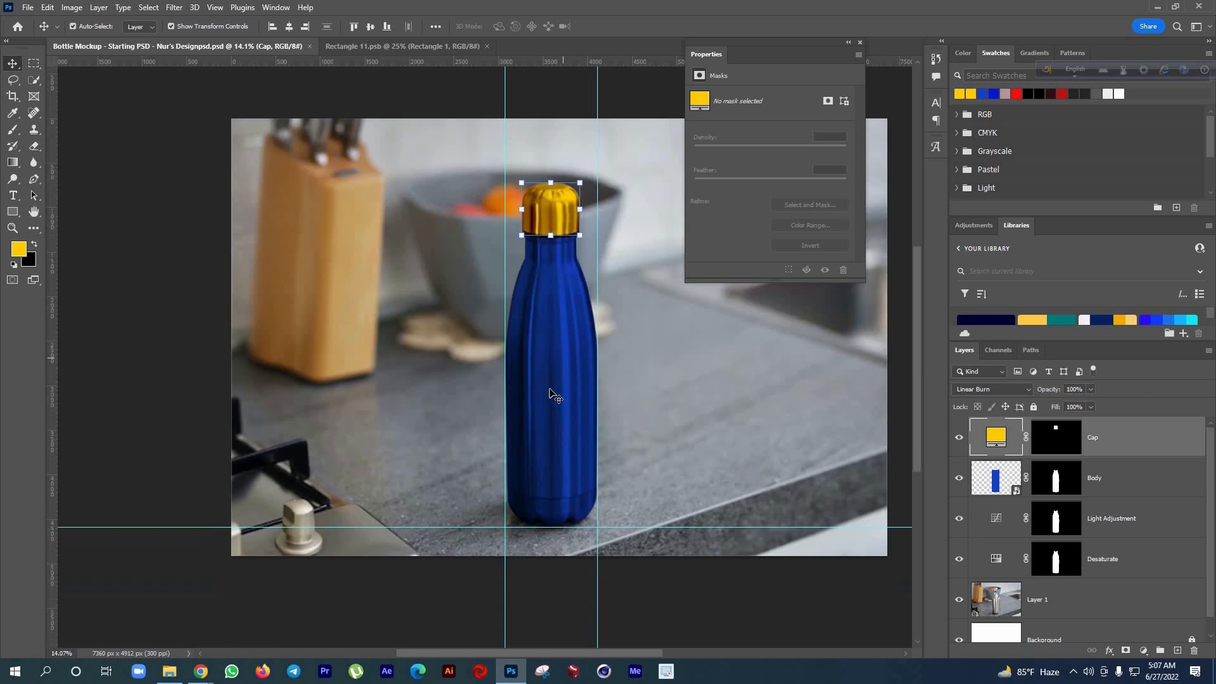
{"action": "scroll", "coordinate": [555, 396], "scroll_direction": "up", "scroll_amount": 1}
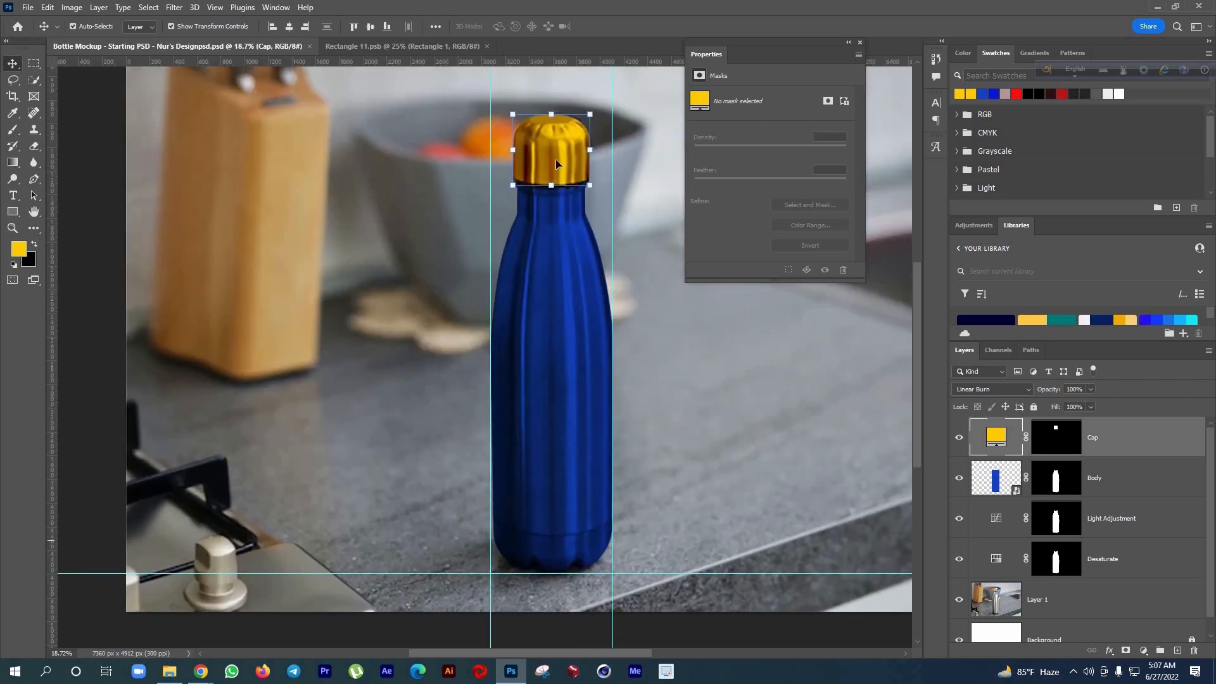
{"action": "double_click", "coordinate": [995, 437]}
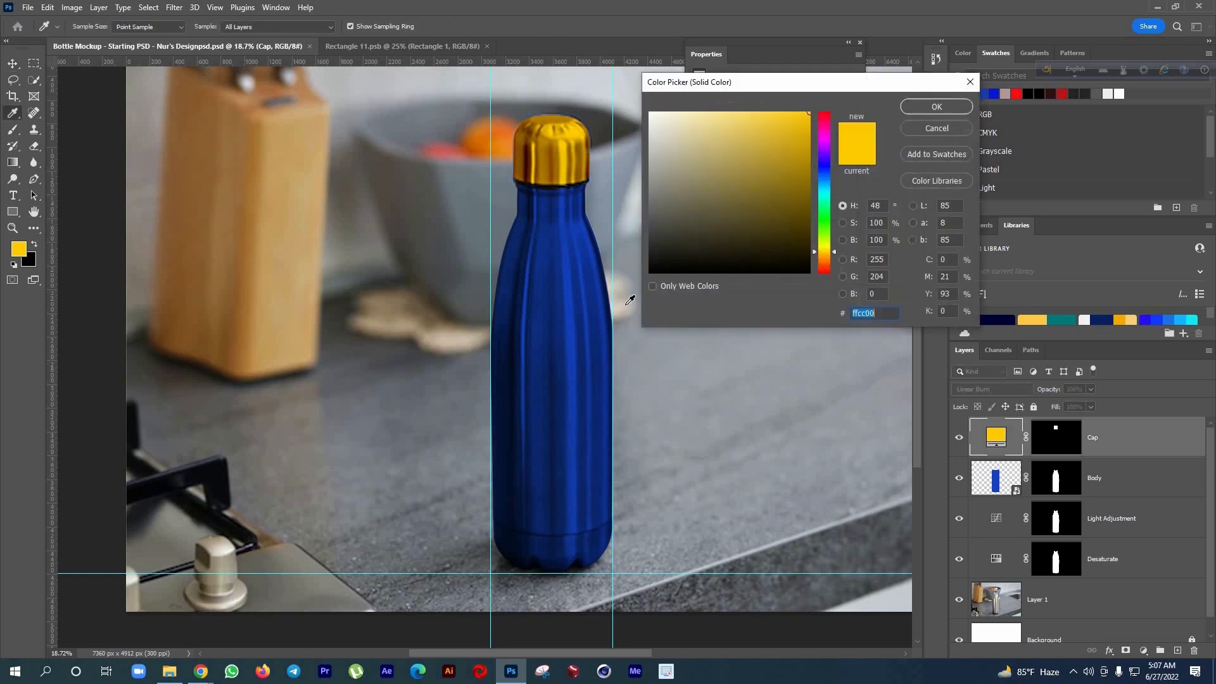
{"action": "type", "text": "000000"}
{"action": "left_click", "coordinate": [935, 107]}
{"action": "key", "text": "v"}
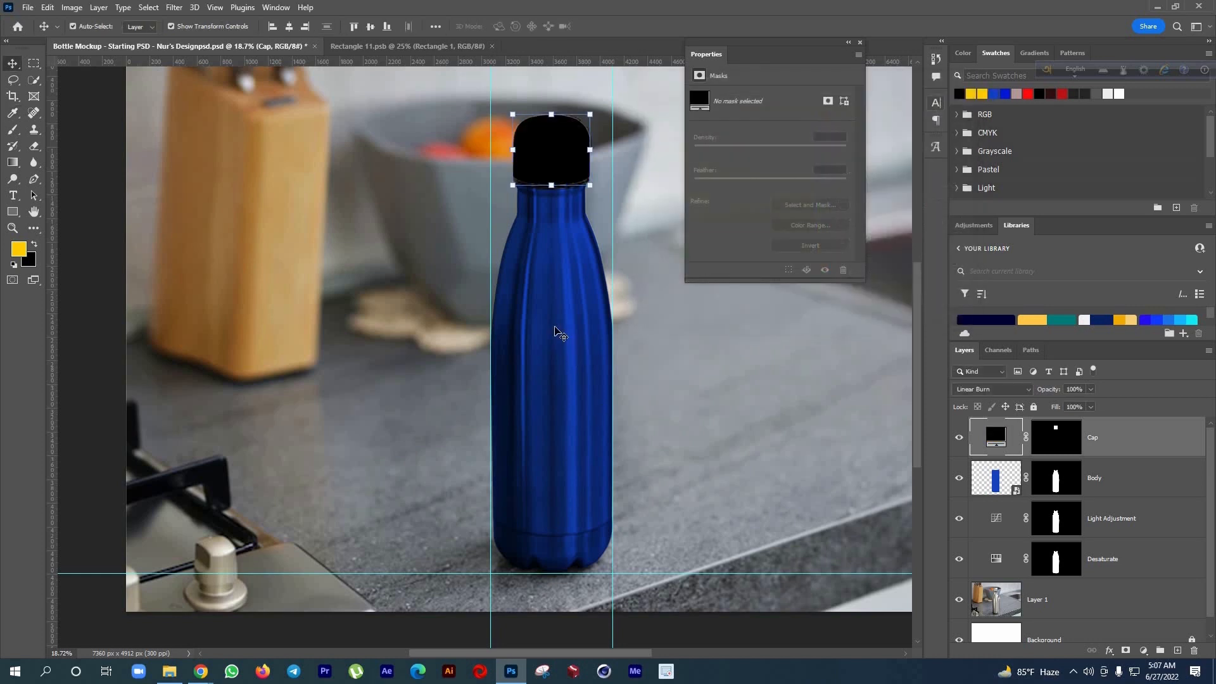
Recolour the rectangle inside the Body smart object to 000000, save its contents and return to the mockup document
{"action": "left_click", "coordinate": [989, 477]}
{"action": "double_click", "coordinate": [989, 476]}
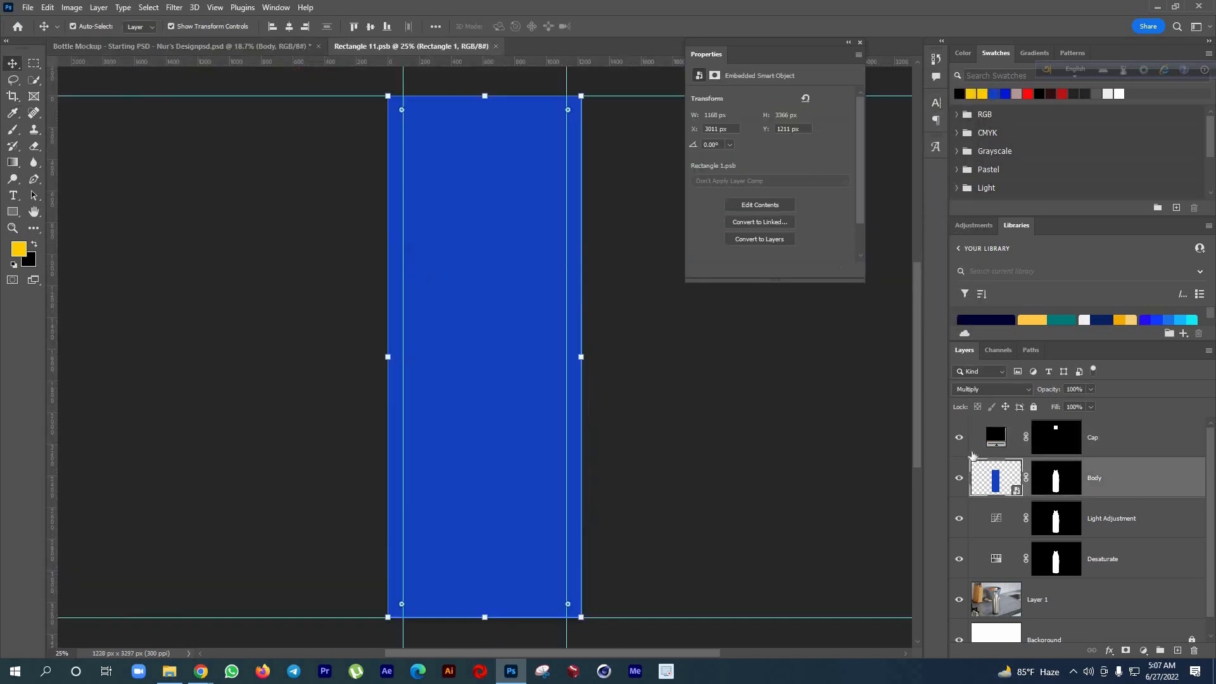
{"action": "double_click", "coordinate": [980, 451]}
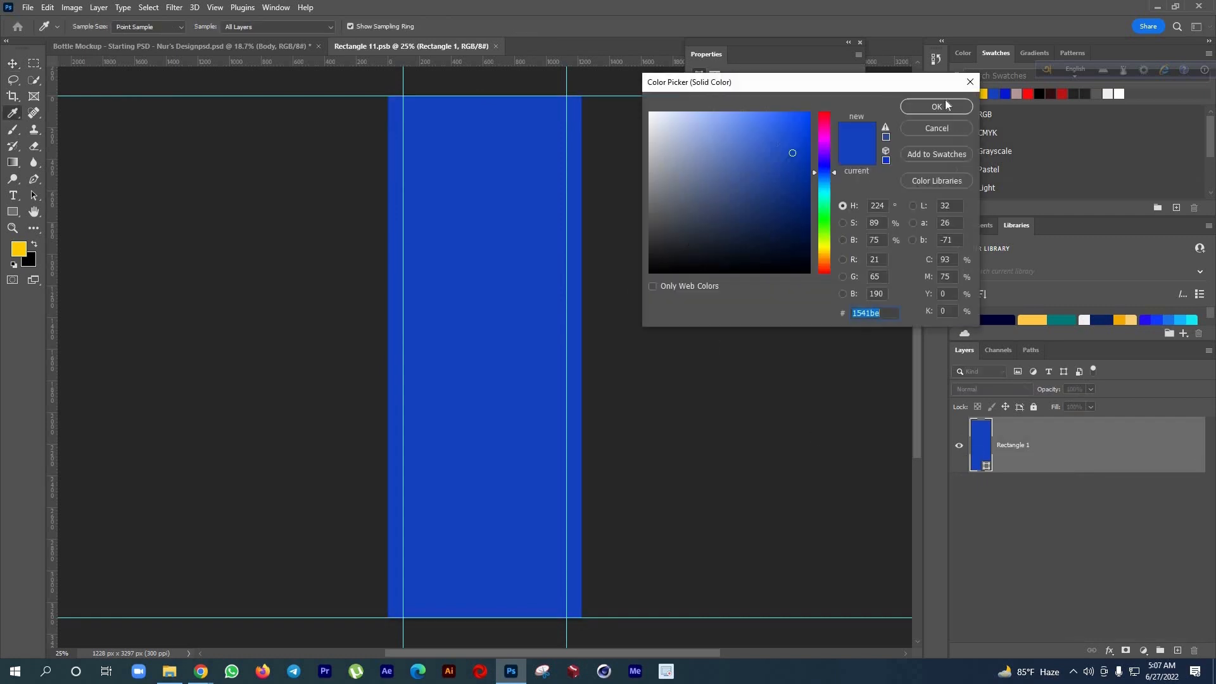
{"action": "type", "text": "000000"}
{"action": "left_click", "coordinate": [943, 108]}
{"action": "key", "text": "ctrl+s"}
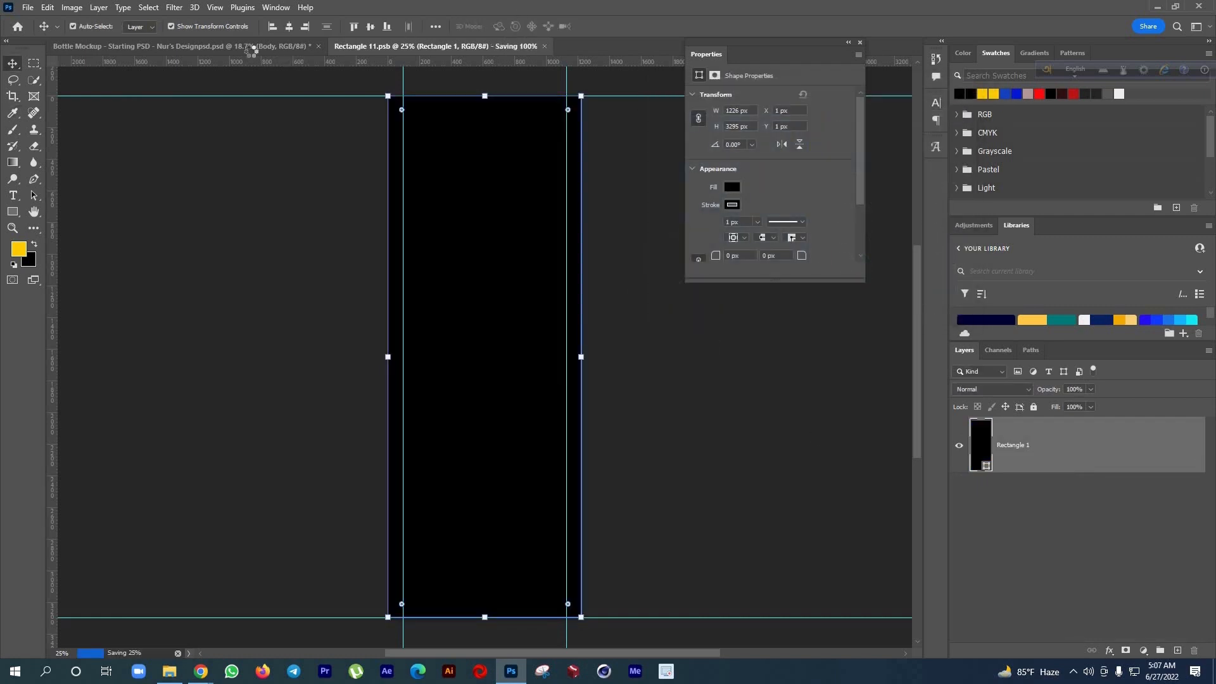
{"action": "left_click", "coordinate": [259, 48]}
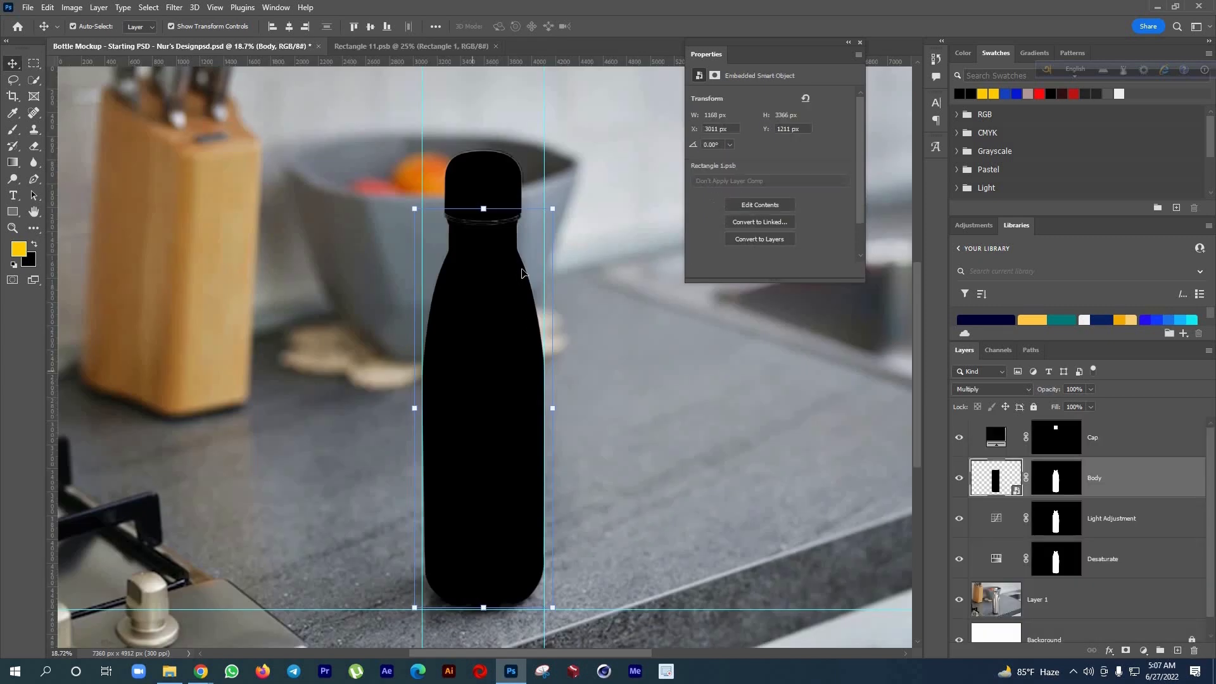
Duplicate Layer 1, move the copy to the top of the layer stack and rename it Shine
{"action": "left_click", "coordinate": [1069, 609]}
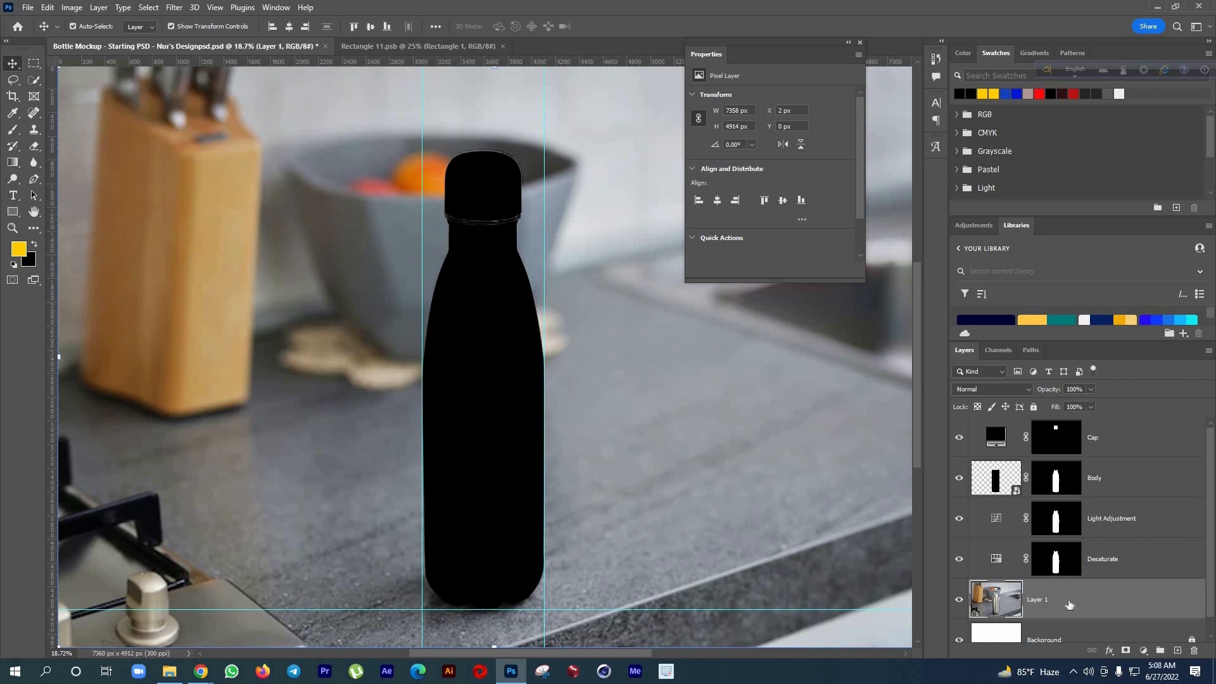
{"action": "key", "text": "ctrl+j"}
{"action": "left_click_drag", "start_coordinate": [1070, 605], "coordinate": [1080, 421]}
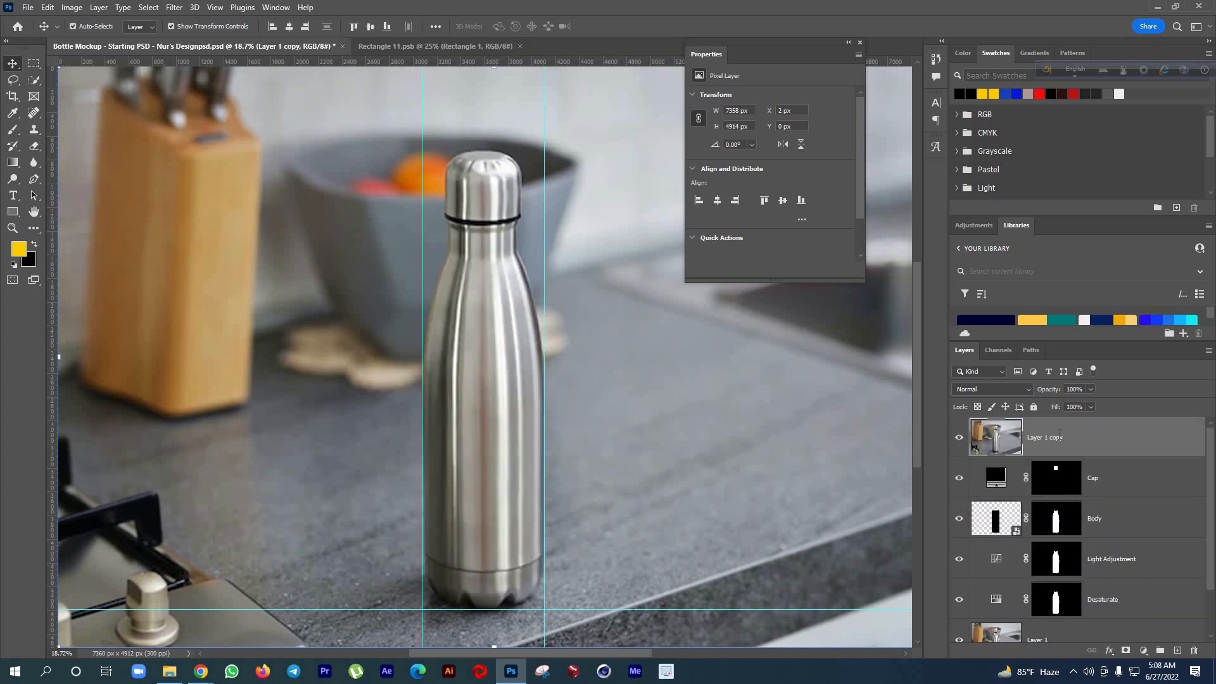
{"action": "double_click", "coordinate": [1061, 436]}
{"action": "type", "text": "Shine"}
{"action": "key", "text": "Return"}
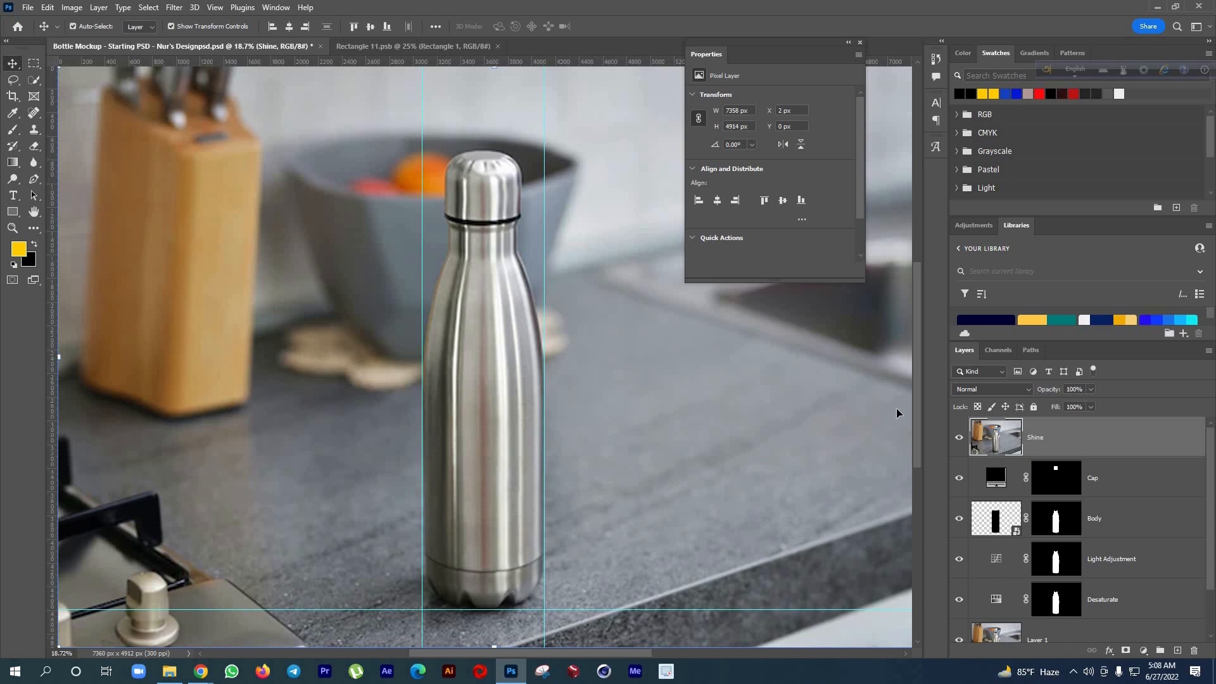
Apply the Camera Raw Filter to the Shine layer with Saturation -100 and Exposure -3.80
{"action": "left_click", "coordinate": [176, 9]}
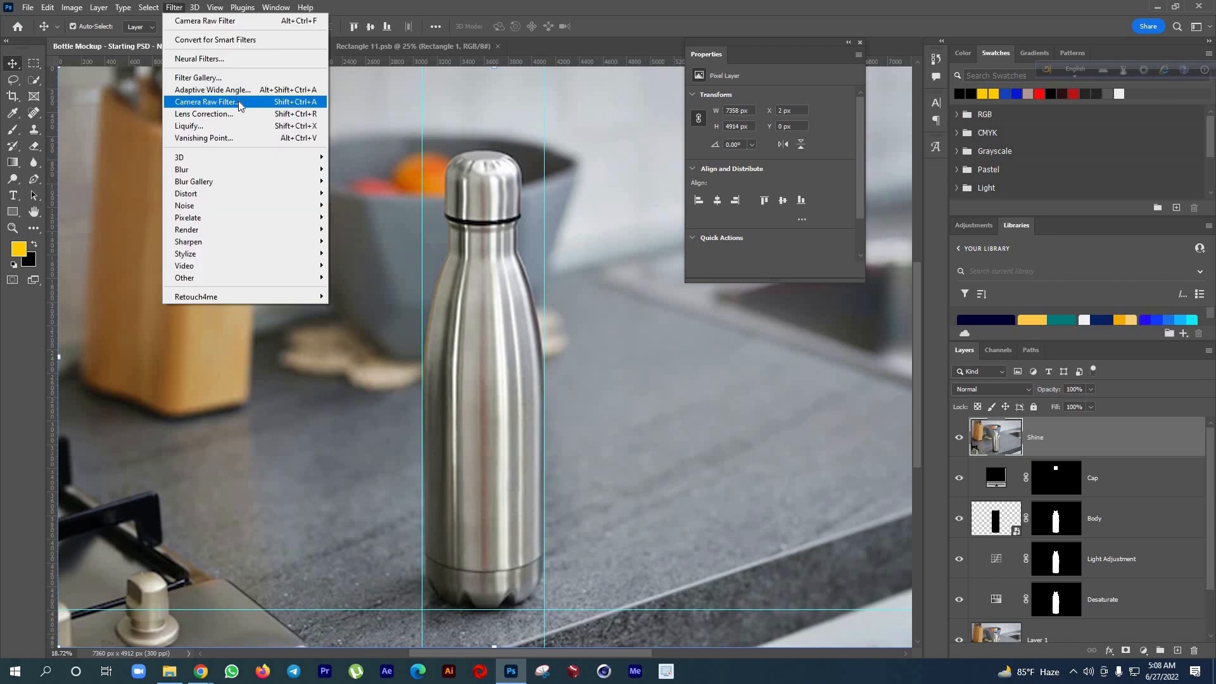
{"action": "left_click", "coordinate": [239, 105]}
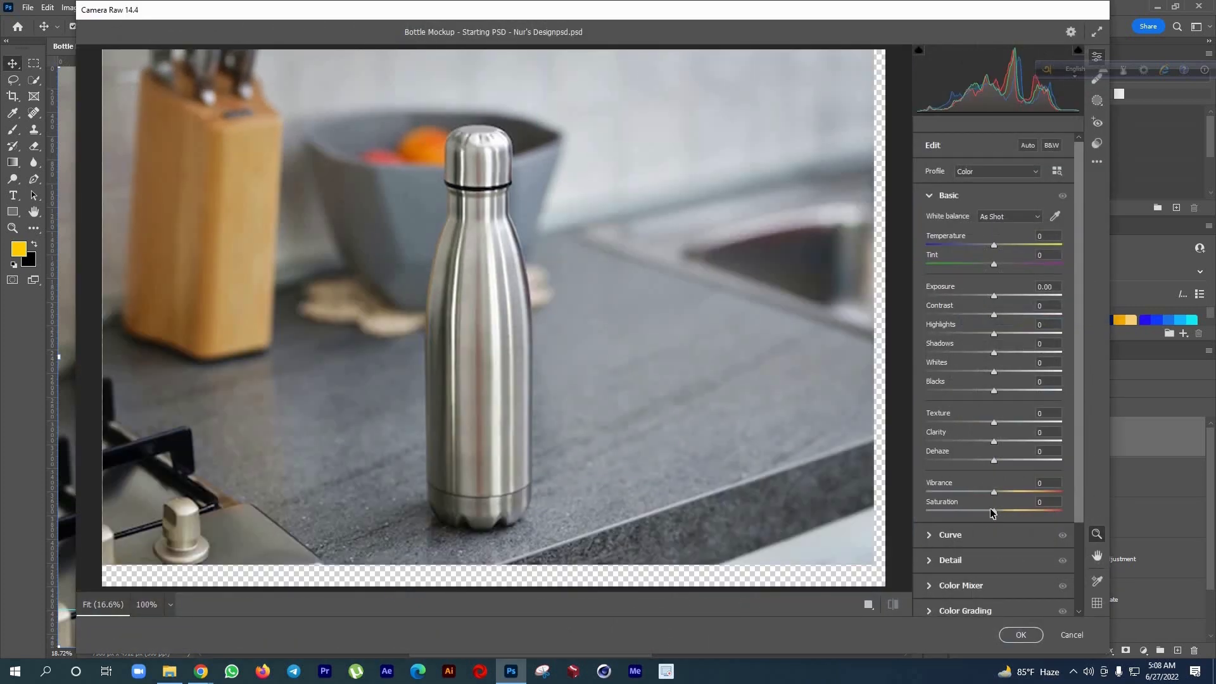
{"action": "left_click_drag", "start_coordinate": [922, 513], "coordinate": [771, 502]}
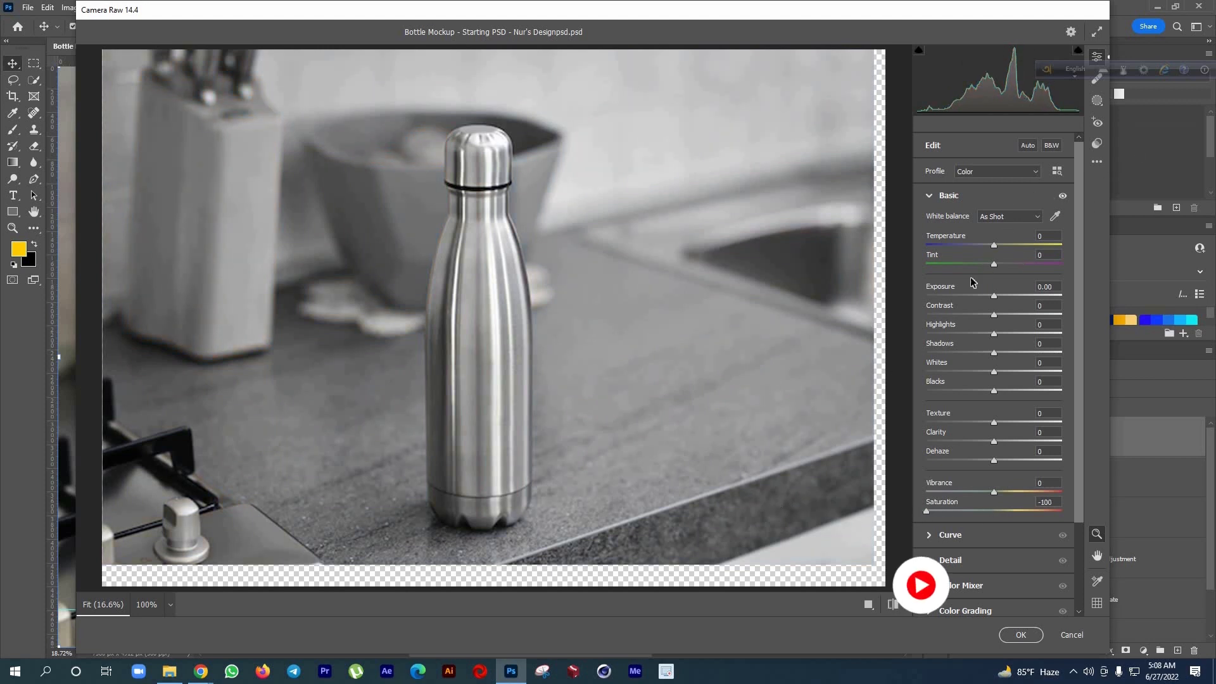
{"action": "left_click_drag", "start_coordinate": [980, 297], "coordinate": [952, 296]}
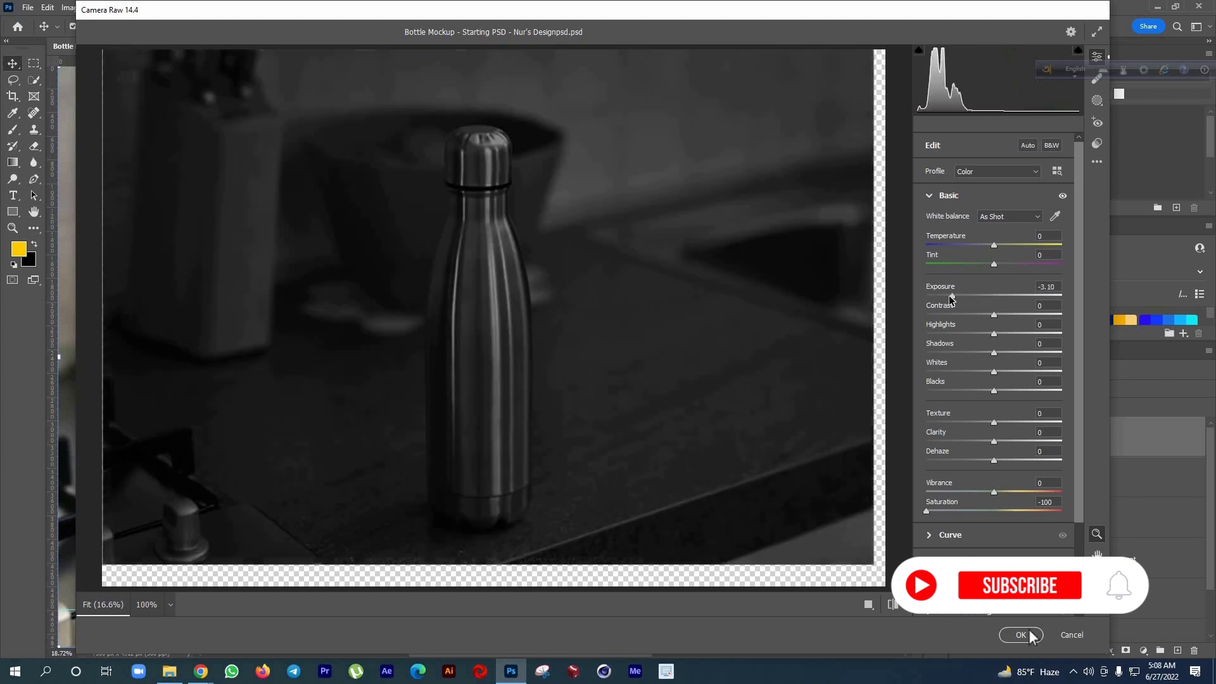
{"action": "left_click", "coordinate": [1060, 289]}
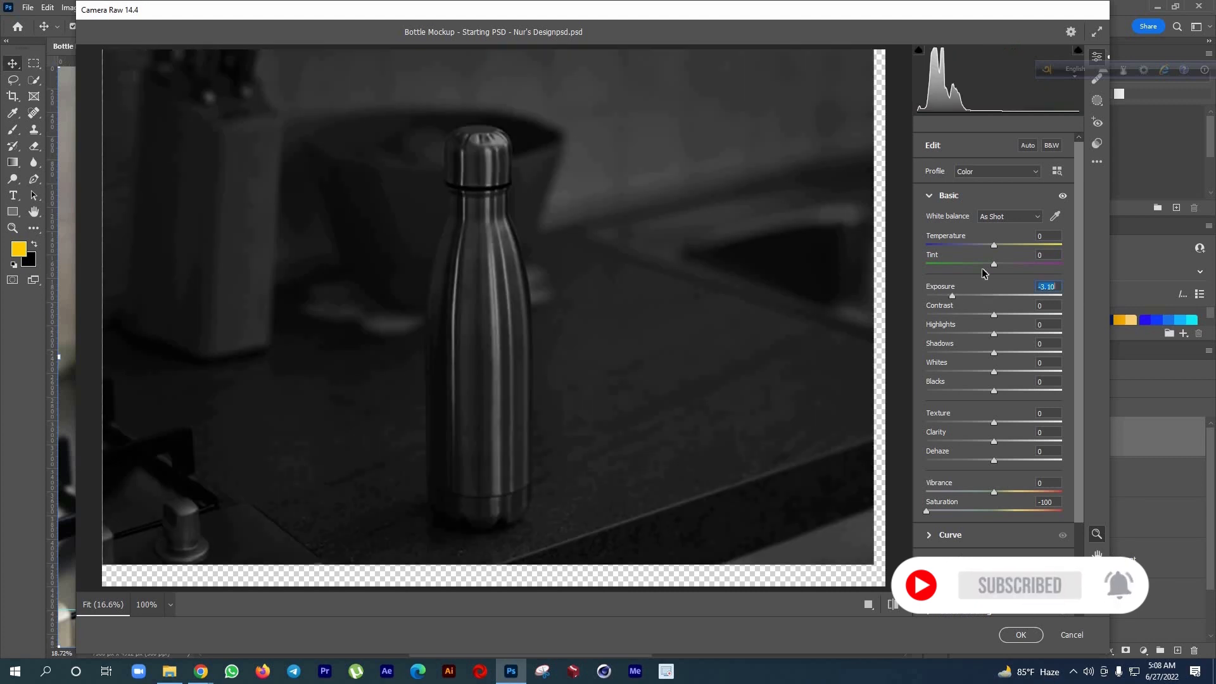
{"action": "type", "text": "3.8"}
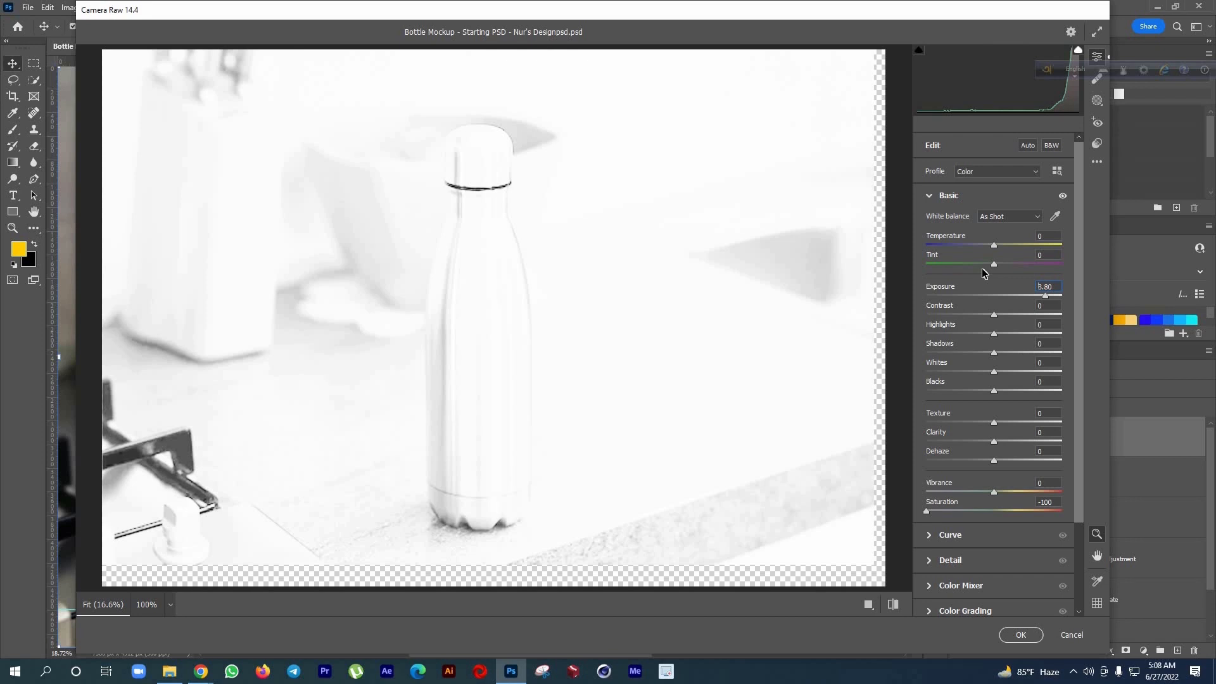
{"action": "type", "text": "-"}
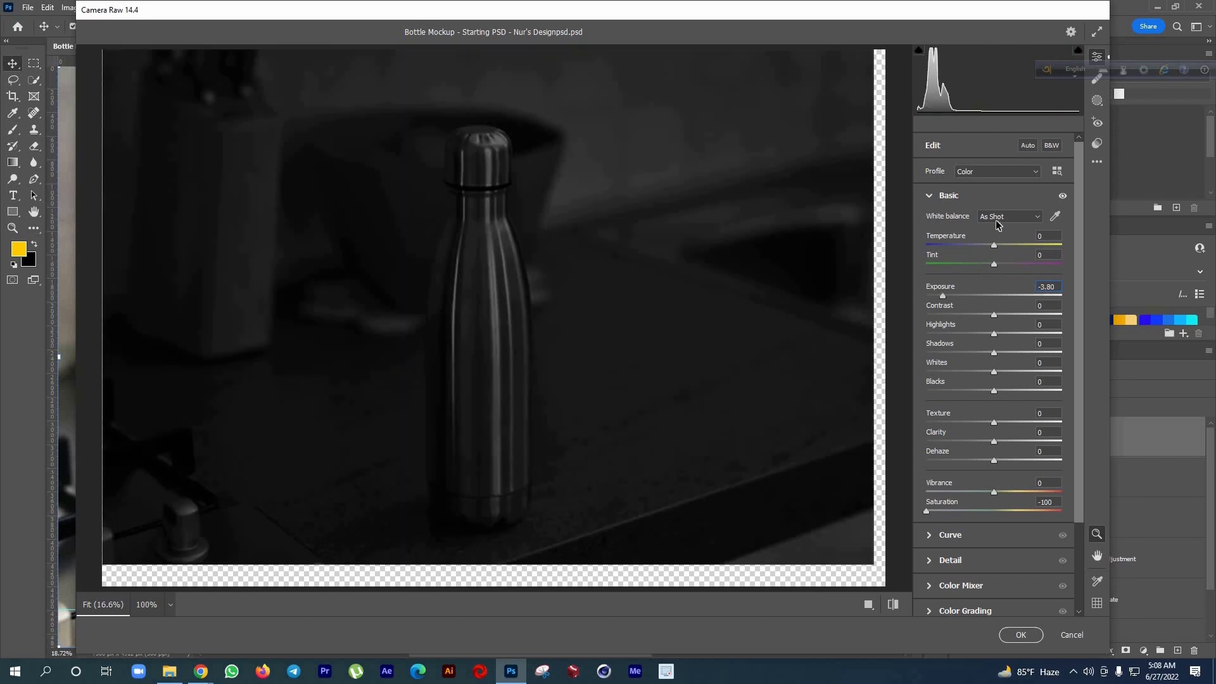
{"action": "left_click", "coordinate": [1021, 635]}
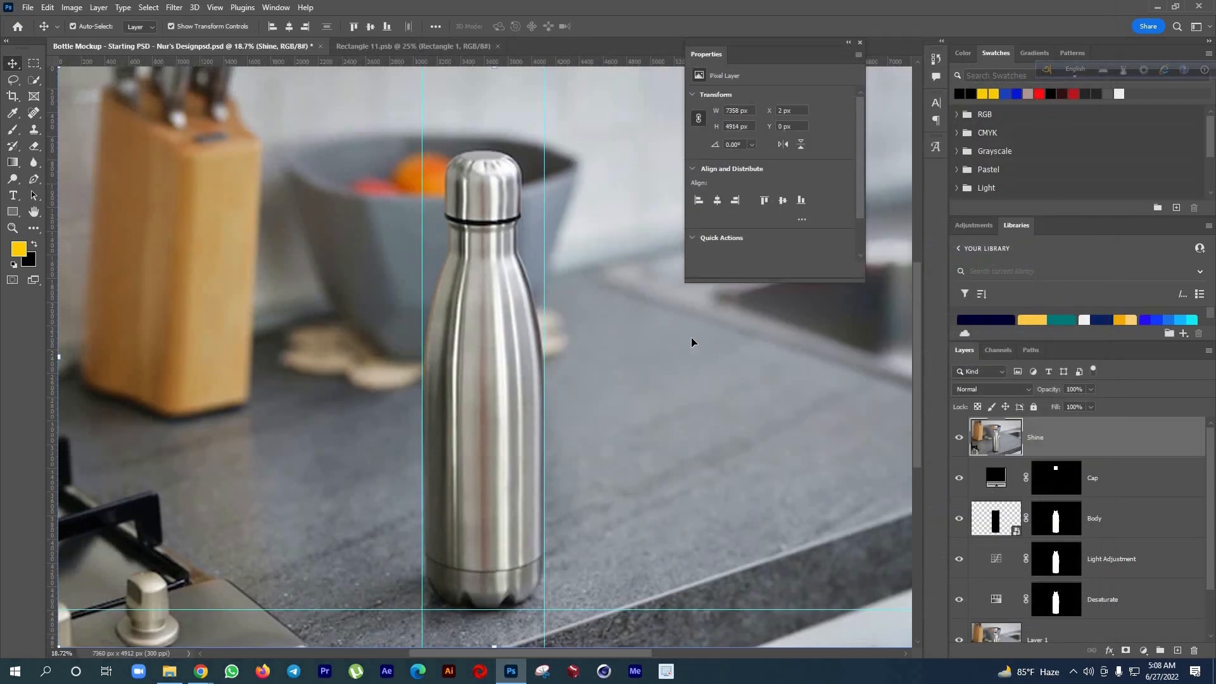
Set the Shine layer's blend mode to Screen and inspect the highlights on the black body and cap
{"action": "scroll", "coordinate": [523, 353], "scroll_direction": "down", "scroll_amount": 5}
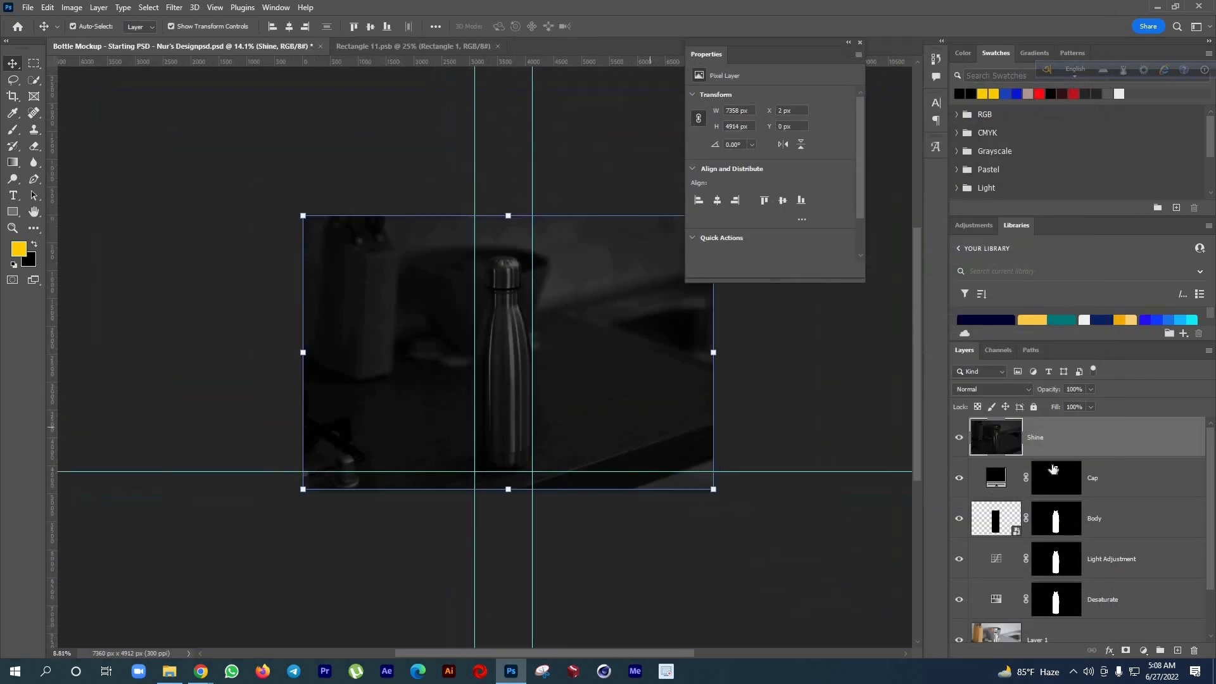
{"action": "left_click", "coordinate": [987, 389]}
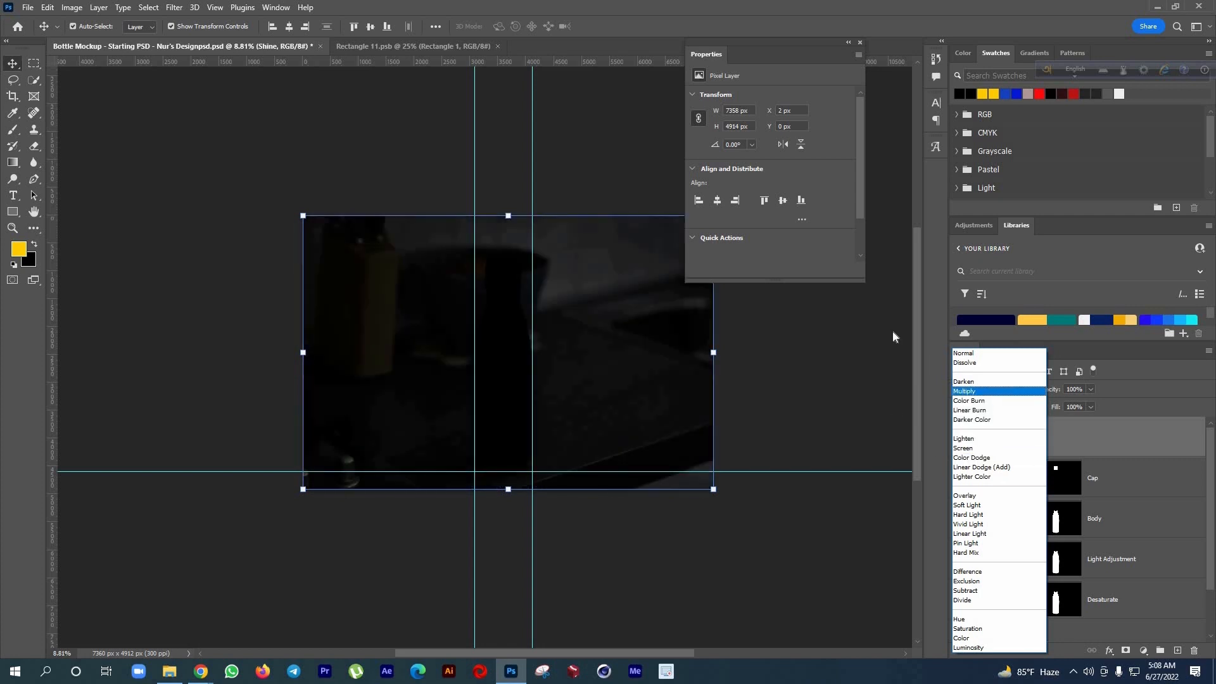
{"action": "key", "text": "Escape"}
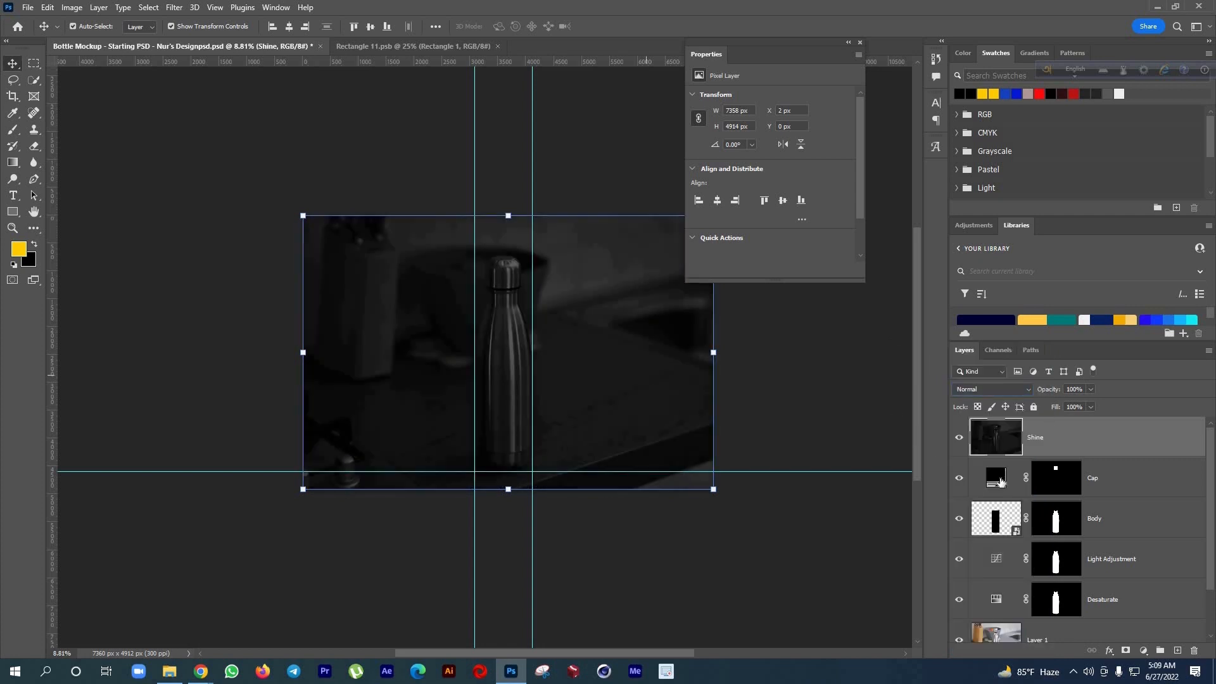
{"action": "left_click", "coordinate": [1003, 390]}
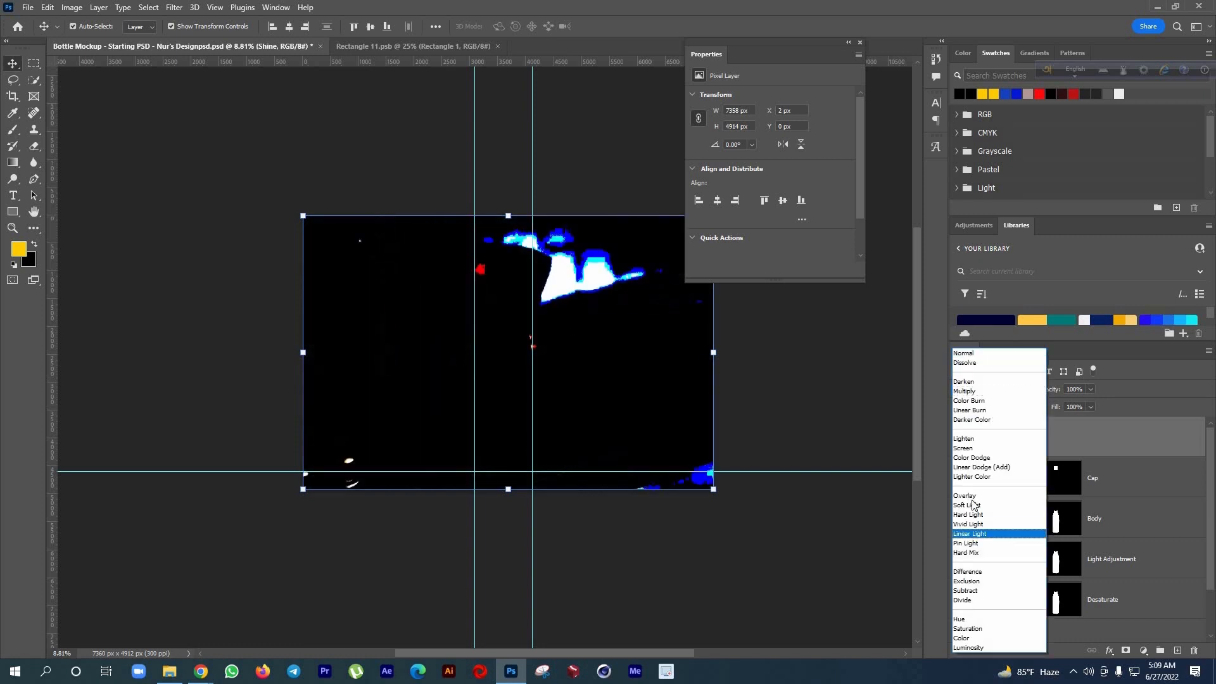
{"action": "left_click", "coordinate": [966, 449]}
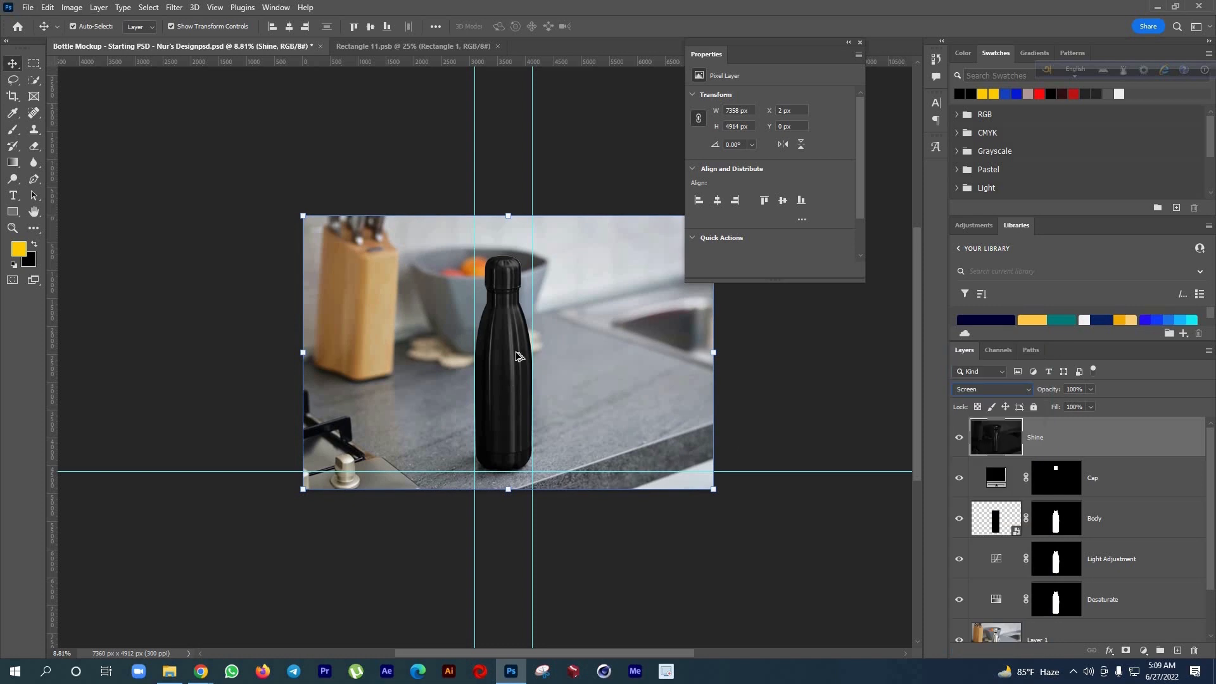
{"action": "scroll", "coordinate": [518, 356], "scroll_direction": "up", "scroll_amount": 3}
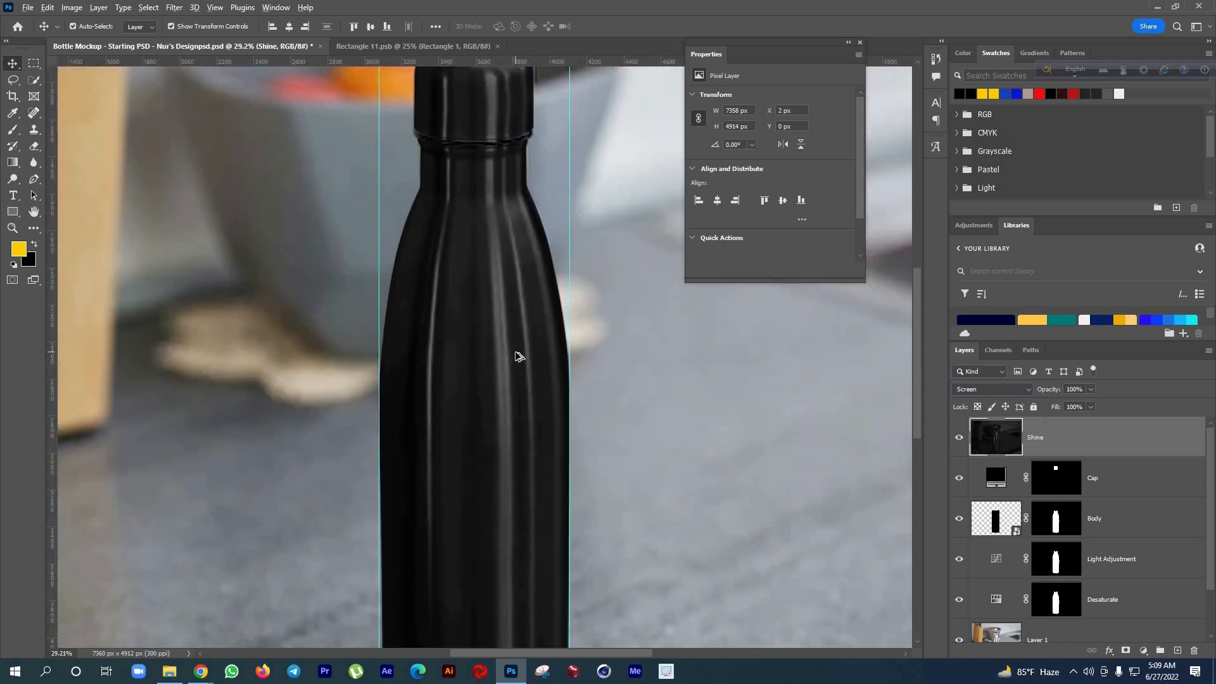
{"action": "scroll", "coordinate": [518, 356], "scroll_direction": "down", "scroll_amount": 2}
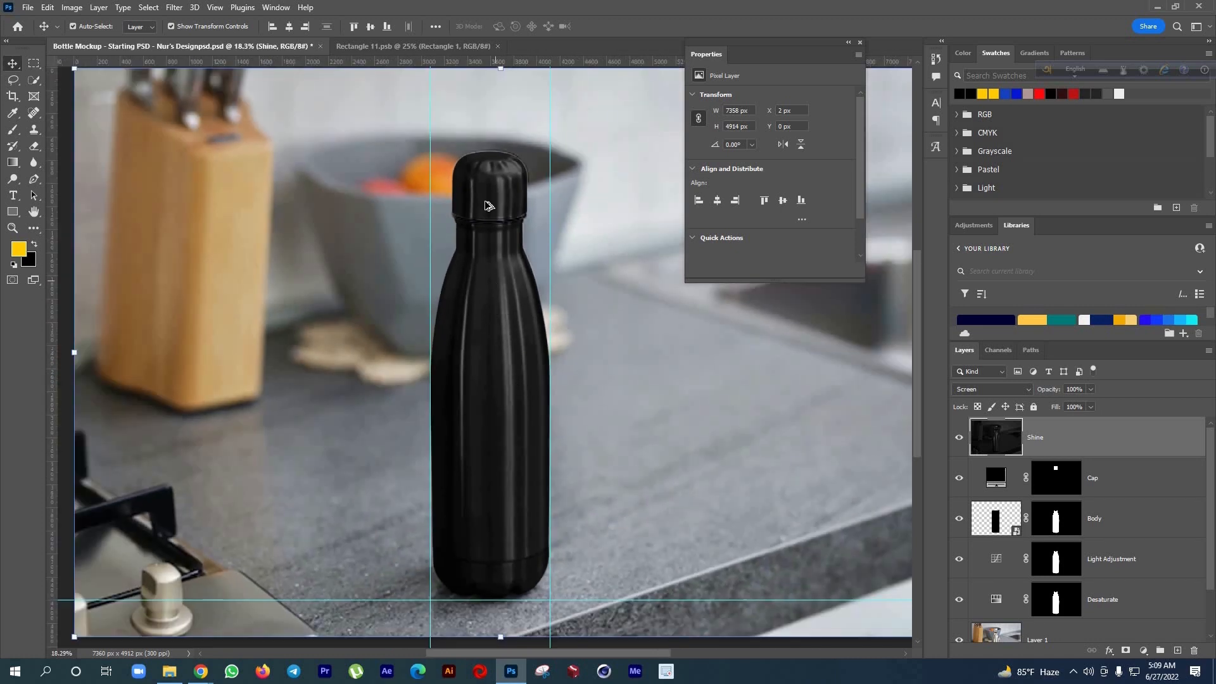
{"action": "scroll", "coordinate": [486, 203], "scroll_direction": "up", "scroll_amount": 3}
{"action": "scroll", "coordinate": [525, 397], "scroll_direction": "down", "scroll_amount": 1}
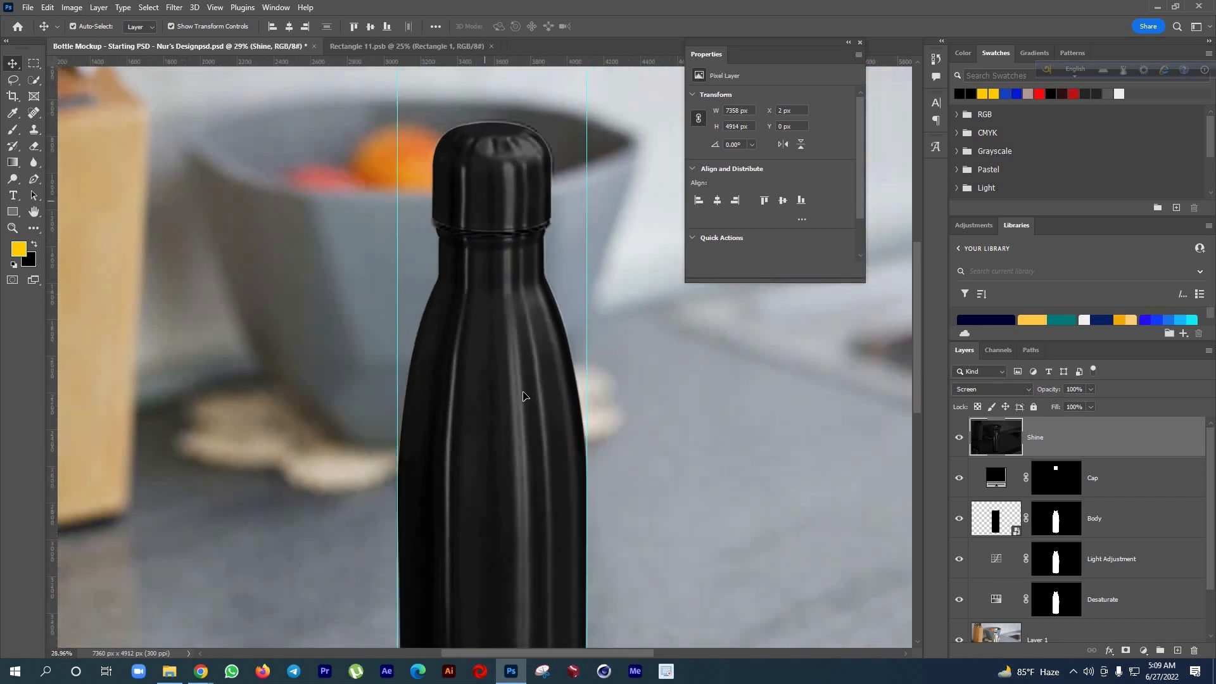
{"action": "scroll", "coordinate": [525, 398], "scroll_direction": "down", "scroll_amount": 2}
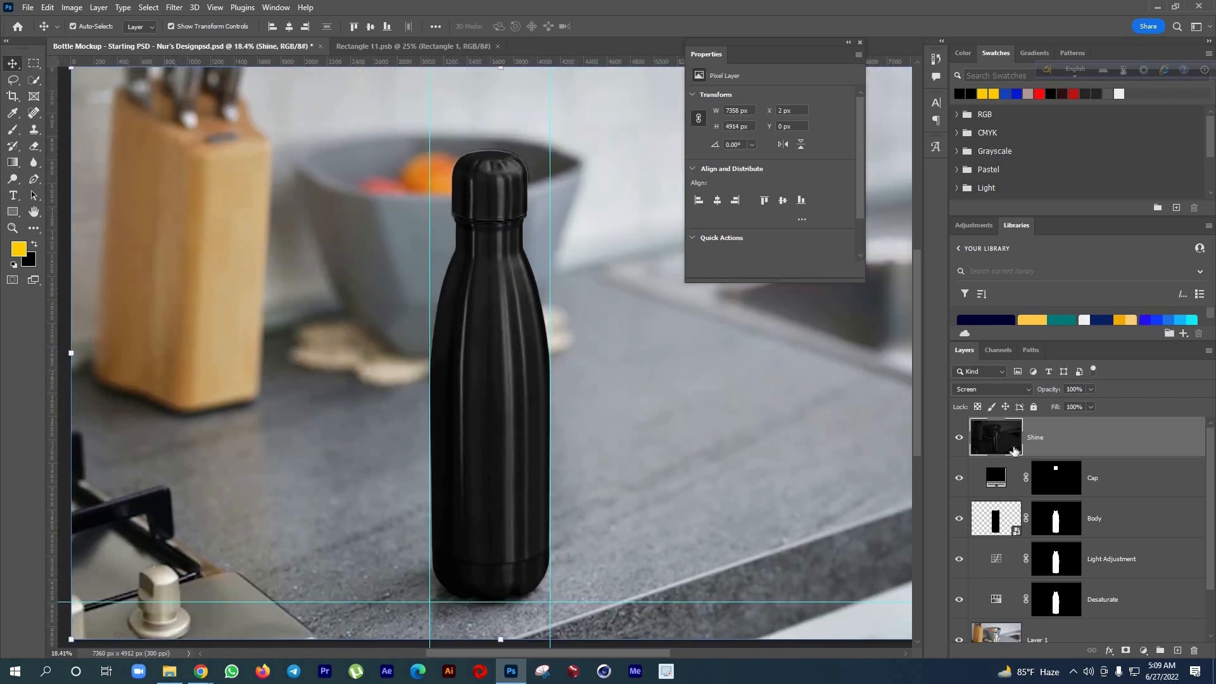
{"action": "scroll", "coordinate": [982, 483], "scroll_direction": "down", "scroll_amount": 1}
{"action": "scroll", "coordinate": [1002, 484], "scroll_direction": "up", "scroll_amount": 1}
Change the Cap fill layer's colour to yellow ffc000 and select the Shine layer
{"action": "double_click", "coordinate": [998, 480]}
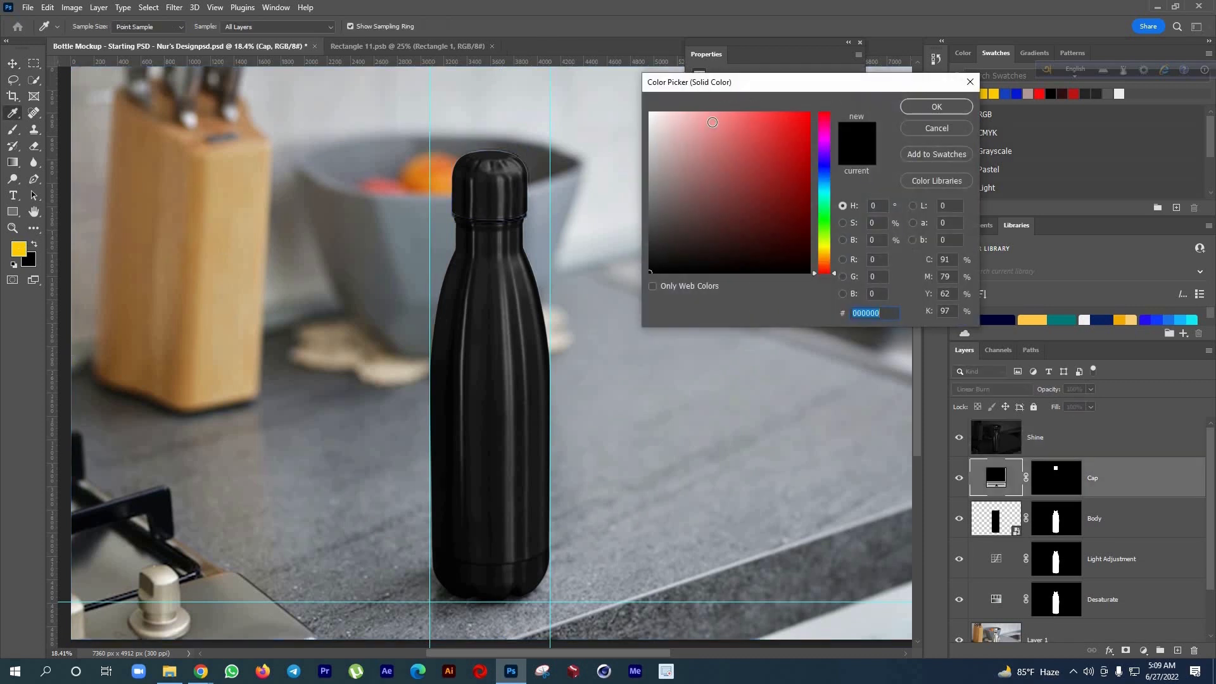
{"action": "type", "text": "ffc000"}
{"action": "left_click", "coordinate": [937, 106]}
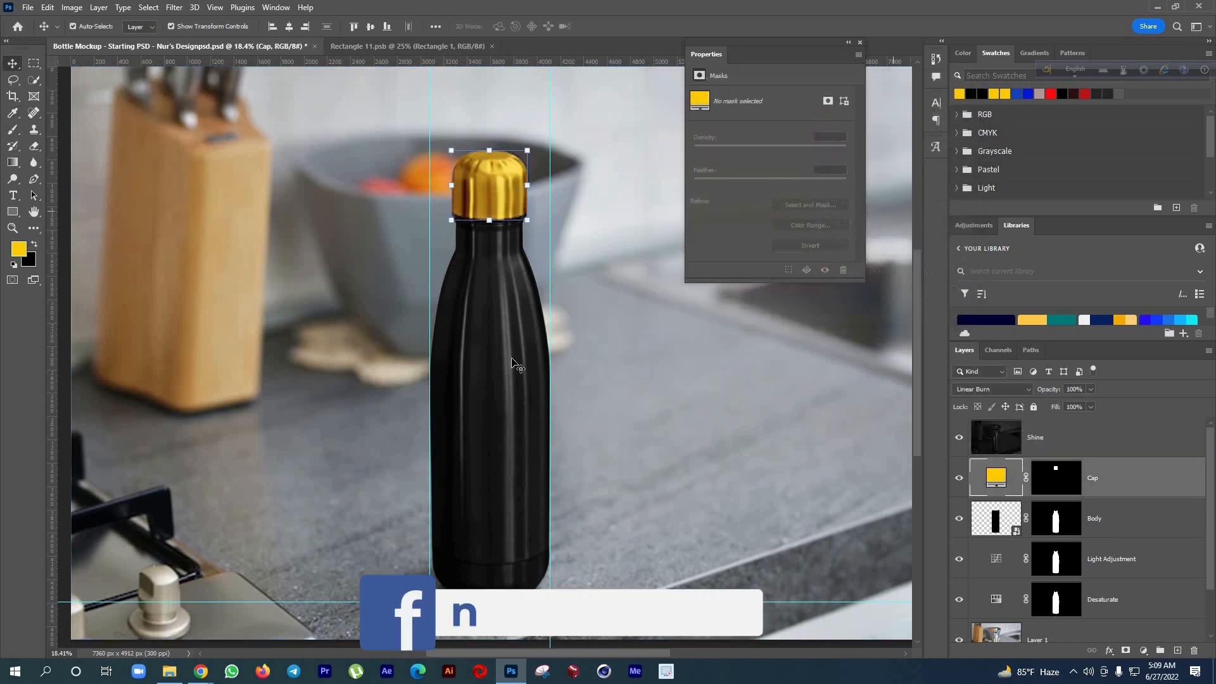
{"action": "left_click", "coordinate": [994, 443]}
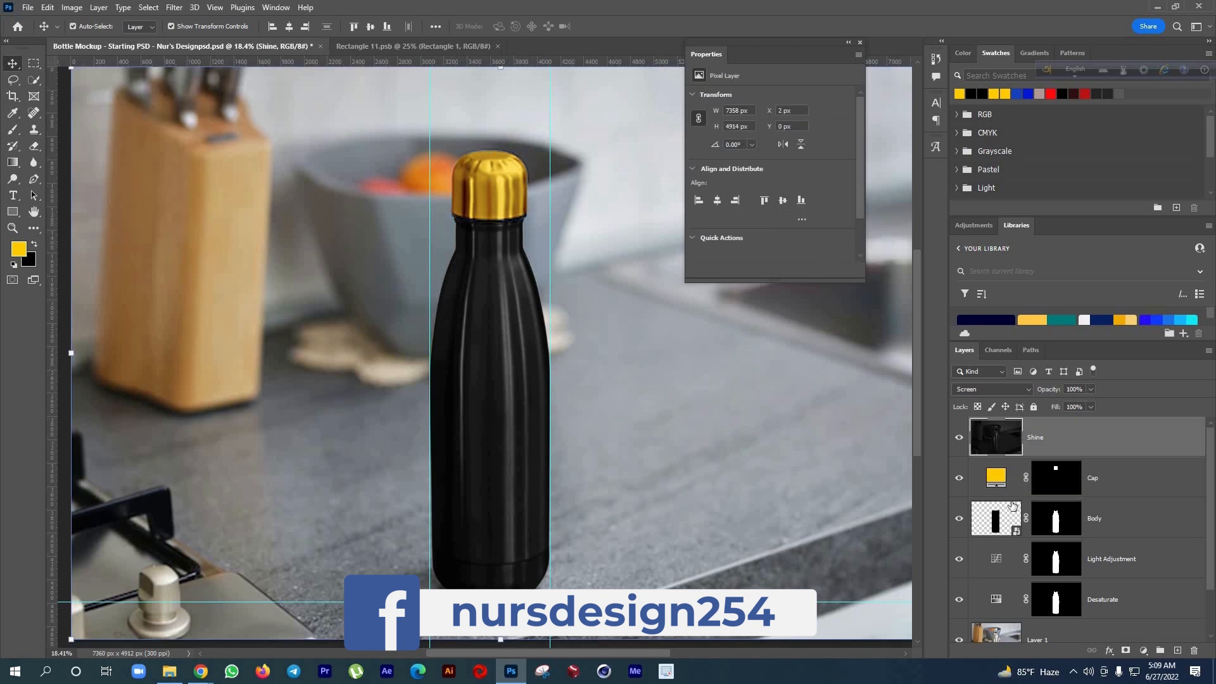
Open the Body smart object's contents, recolour the rectangle bright cyan, save it and return to the bottle mockup document
{"action": "scroll", "coordinate": [999, 467], "scroll_direction": "down", "scroll_amount": 1}
{"action": "double_click", "coordinate": [976, 448]}
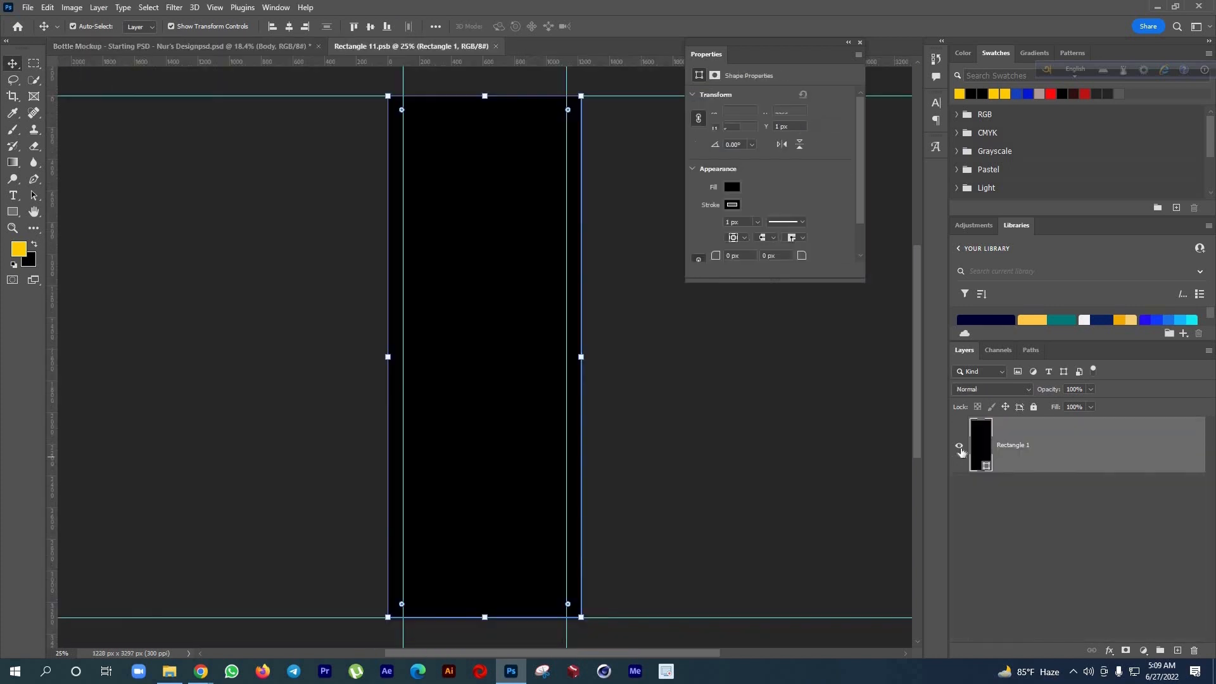
{"action": "double_click", "coordinate": [976, 445]}
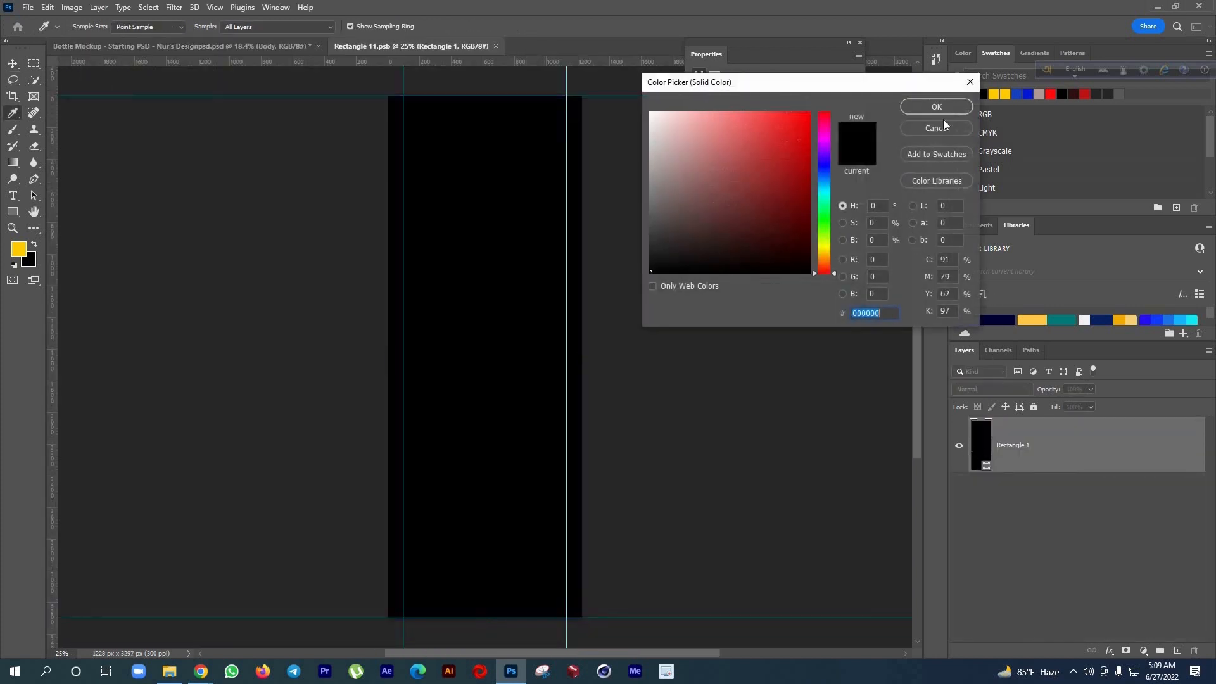
{"action": "left_click", "coordinate": [936, 128]}
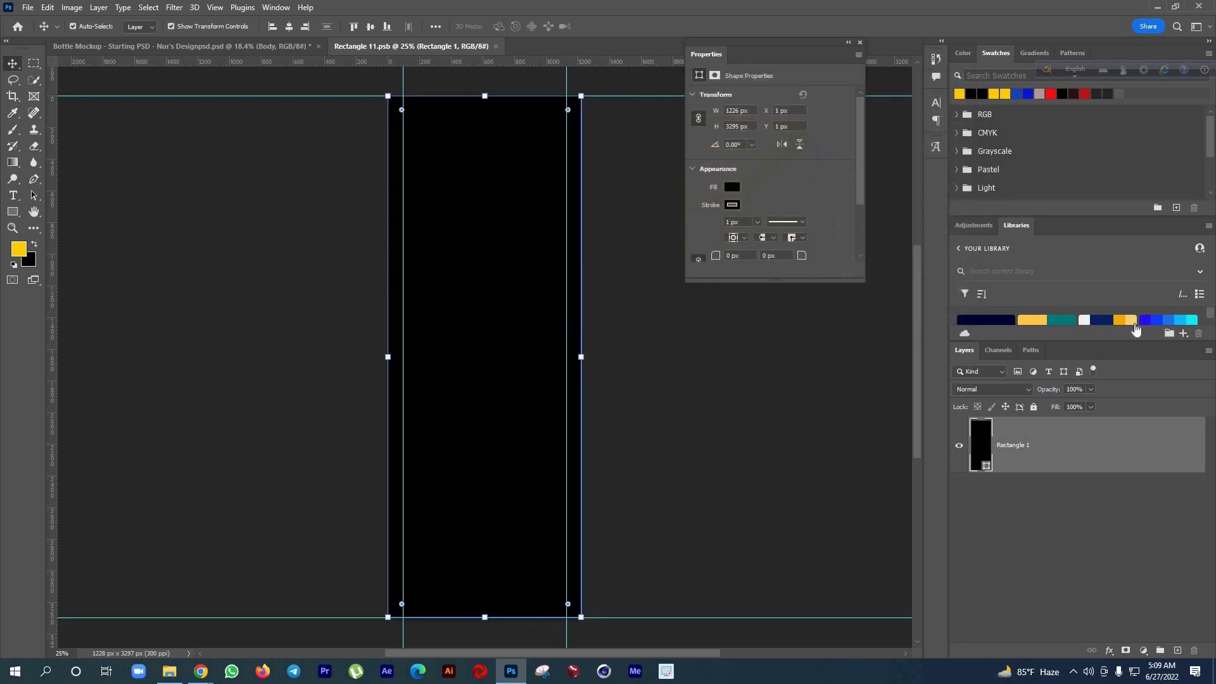
{"action": "left_click", "coordinate": [1157, 321]}
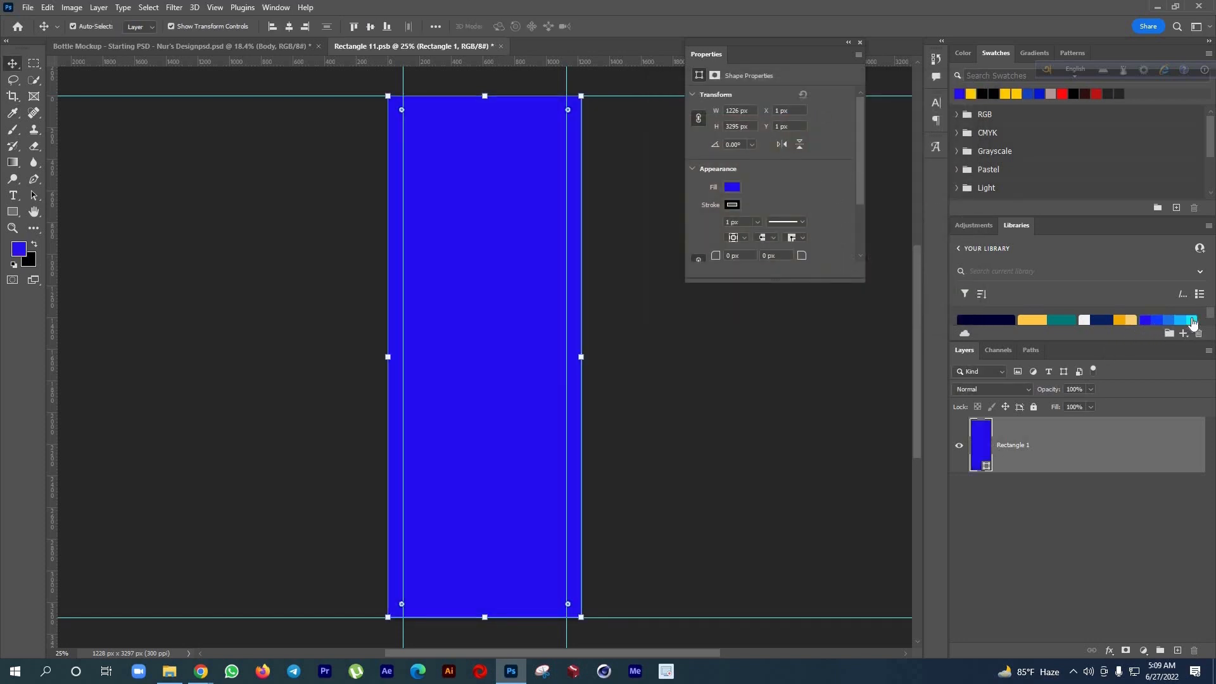
{"action": "key", "text": "ctrl+s"}
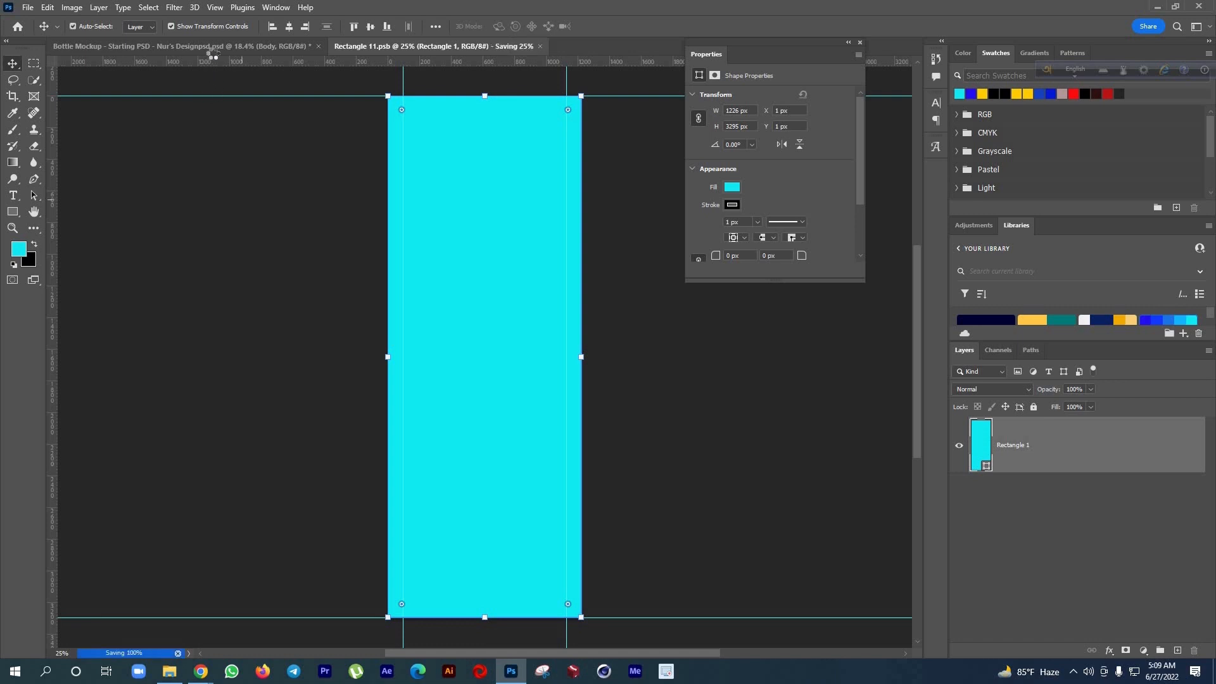
{"action": "left_click", "coordinate": [213, 51]}
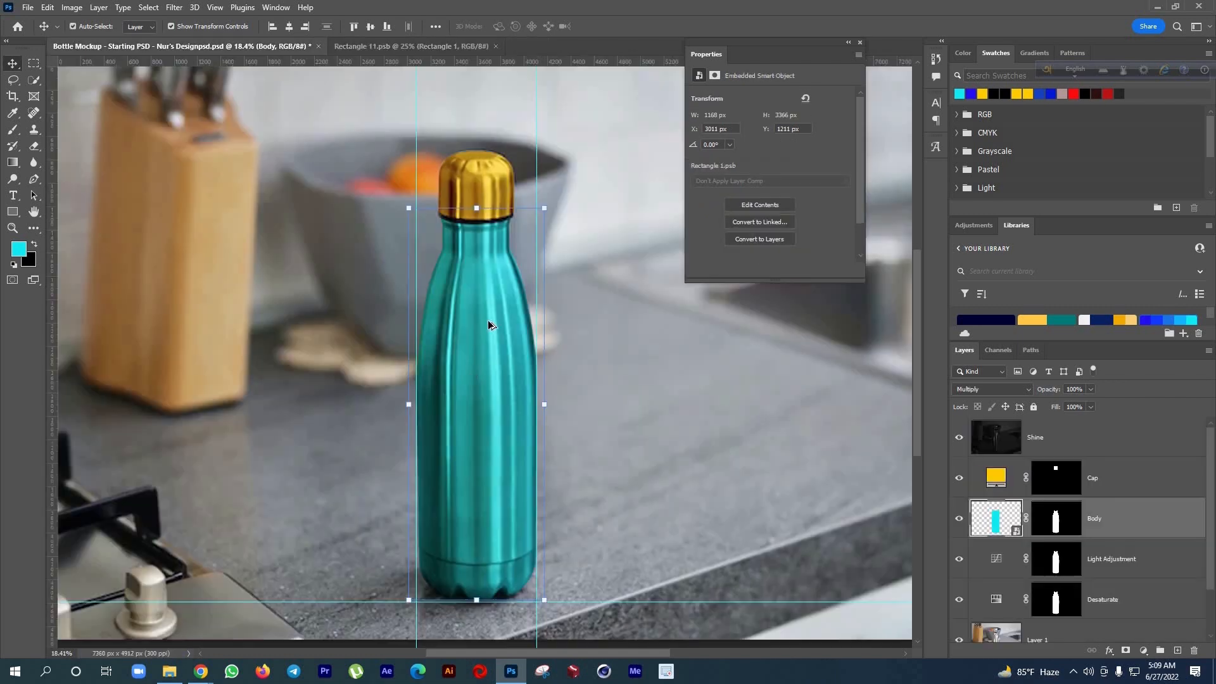
Inspect the recoloured body's highlights up close and in full view, and save the bottle mockup
{"action": "scroll", "coordinate": [489, 324], "scroll_direction": "up", "scroll_amount": 3}
{"action": "scroll", "coordinate": [508, 383], "scroll_direction": "down", "scroll_amount": 3}
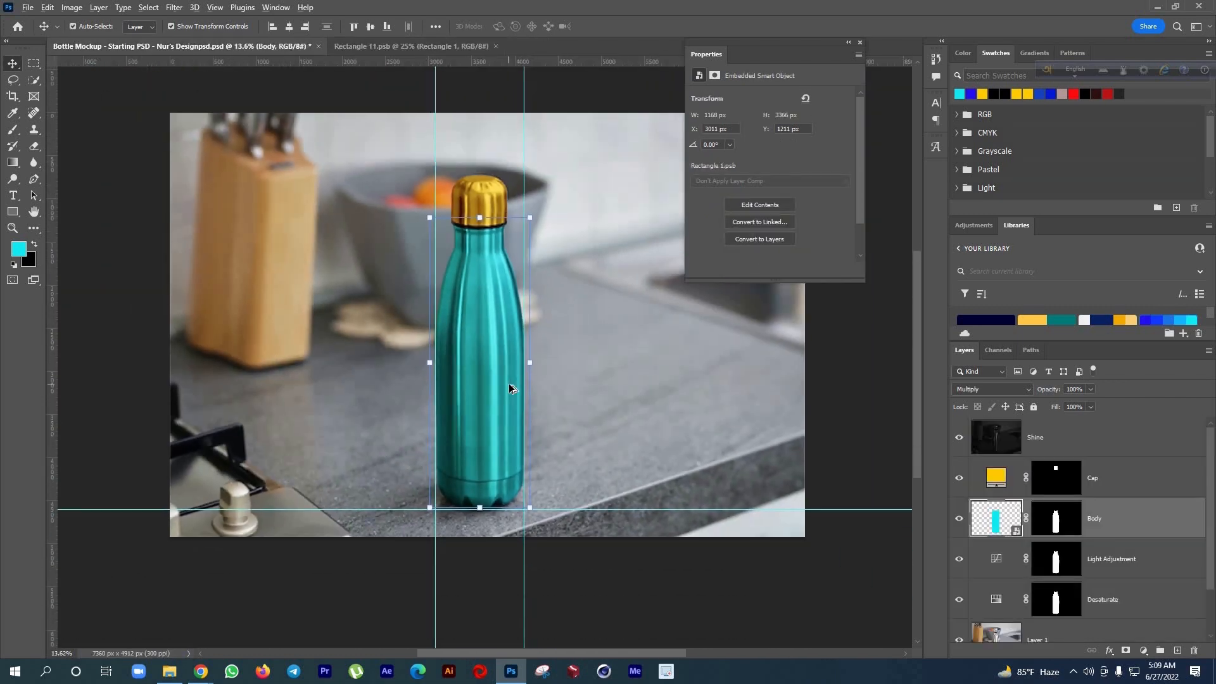
{"action": "scroll", "coordinate": [508, 382], "scroll_direction": "up", "scroll_amount": 3}
{"action": "scroll", "coordinate": [510, 388], "scroll_direction": "down", "scroll_amount": 2}
{"action": "scroll", "coordinate": [510, 388], "scroll_direction": "up", "scroll_amount": 5}
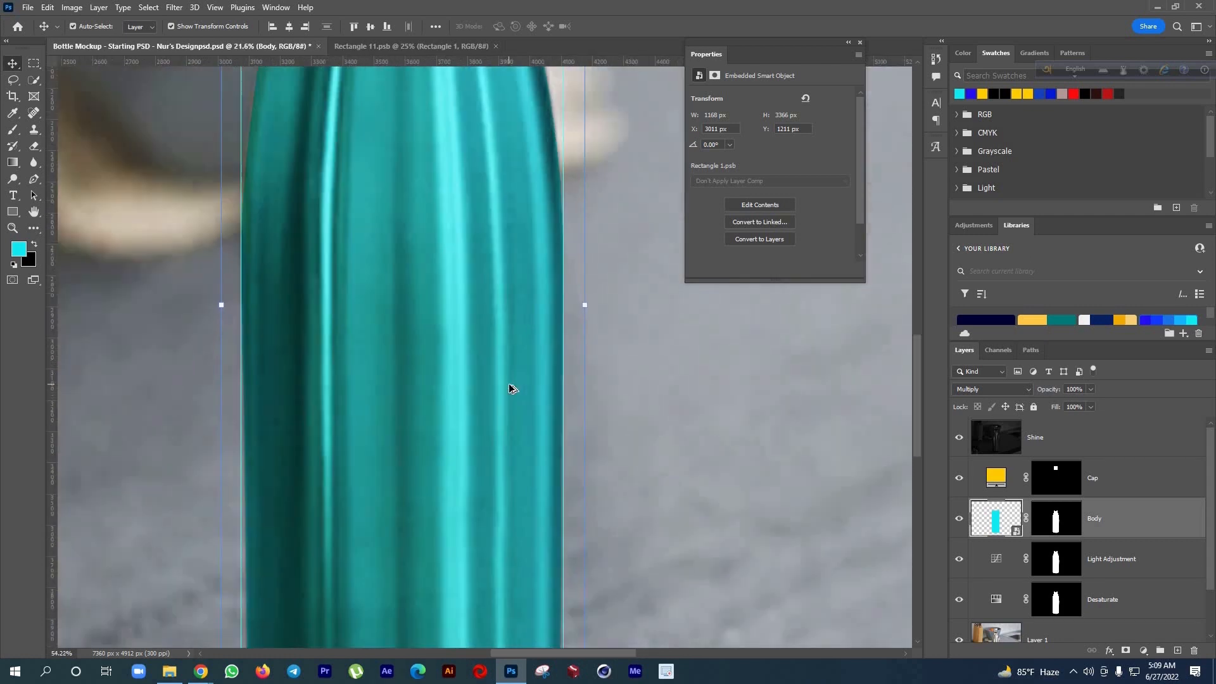
{"action": "scroll", "coordinate": [508, 383], "scroll_direction": "down", "scroll_amount": 4}
{"action": "key", "text": "ctrl+s"}
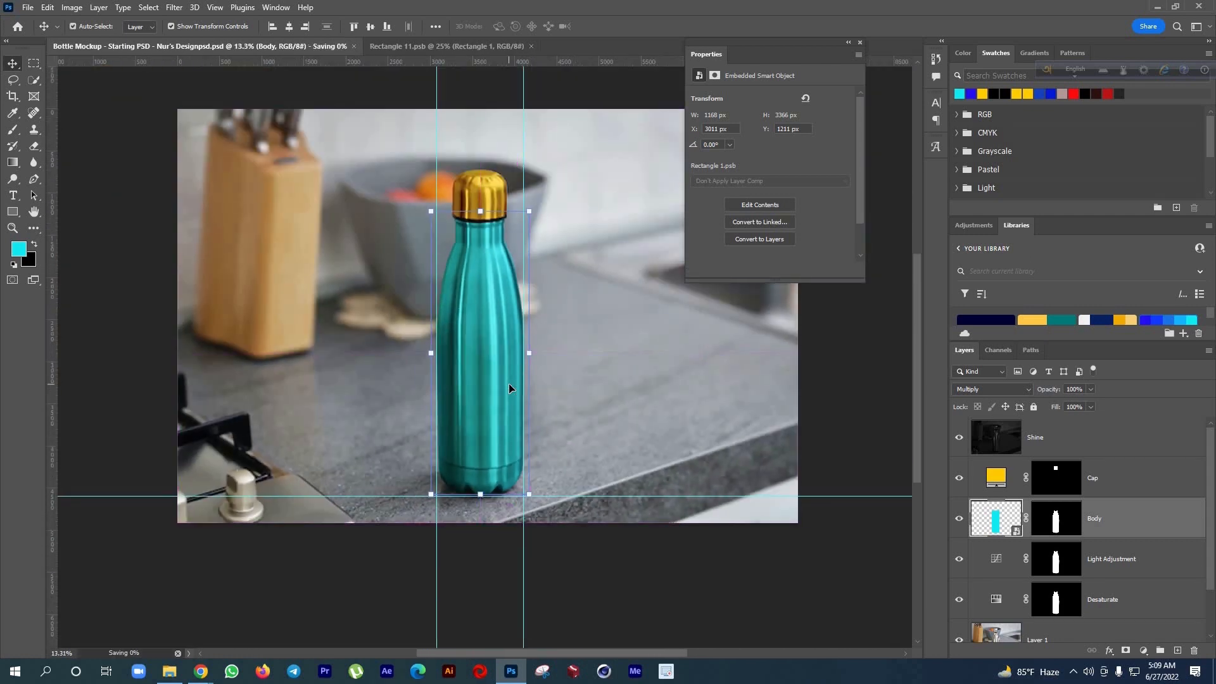
{"action": "scroll", "coordinate": [508, 382], "scroll_direction": "down", "scroll_amount": 1}
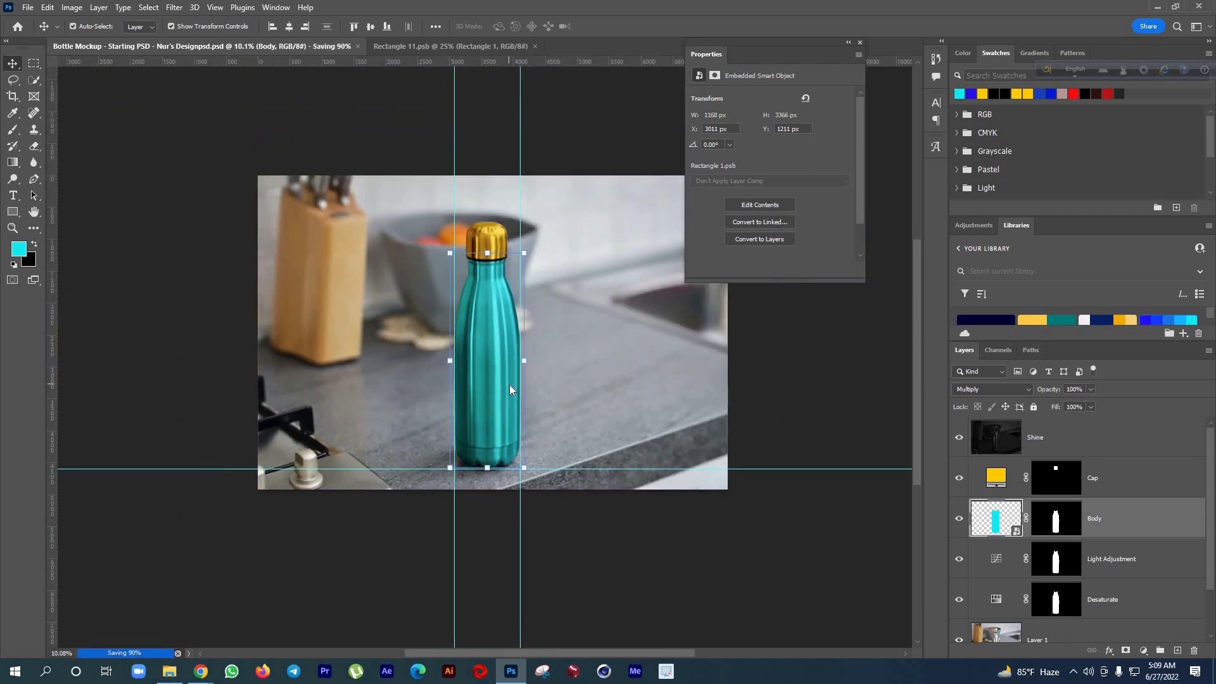
{"action": "scroll", "coordinate": [493, 326], "scroll_direction": "up", "scroll_amount": 2}
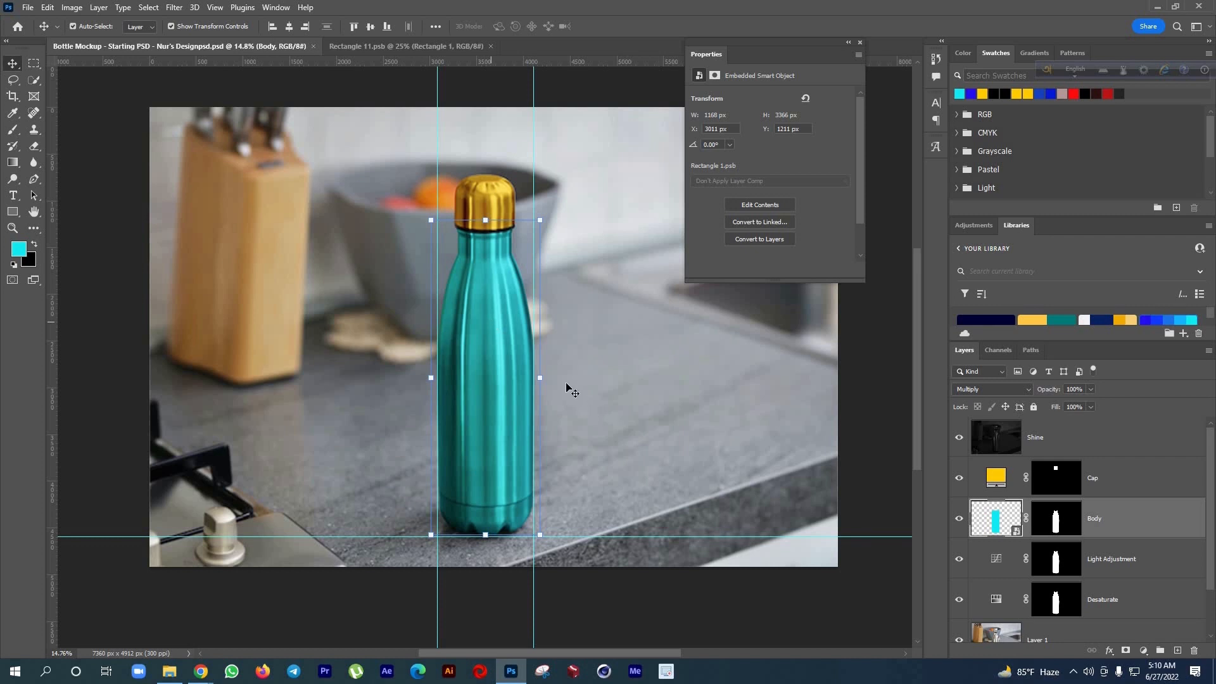
{"action": "scroll", "coordinate": [448, 403], "scroll_direction": "up", "scroll_amount": 2}
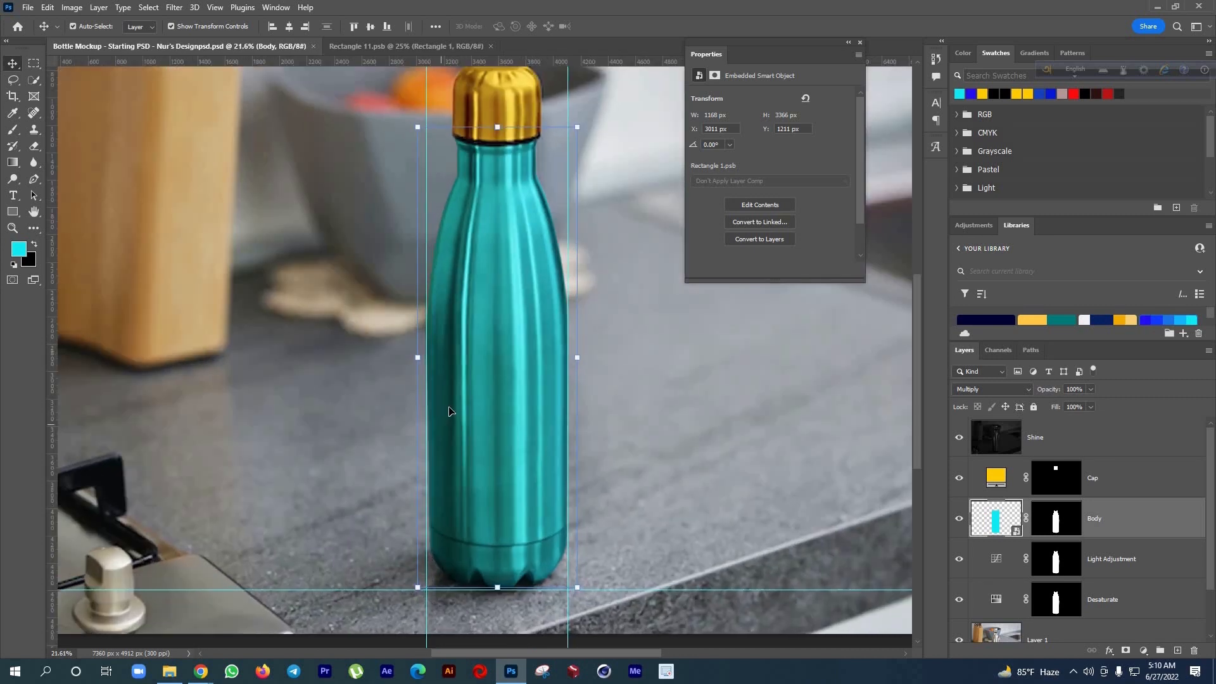
Reshape the Light Adjustment layer's RGB curve by raising a point in the shadows and lowering the existing highlight point
{"action": "scroll", "coordinate": [1101, 520], "scroll_direction": "down", "scroll_amount": 2}
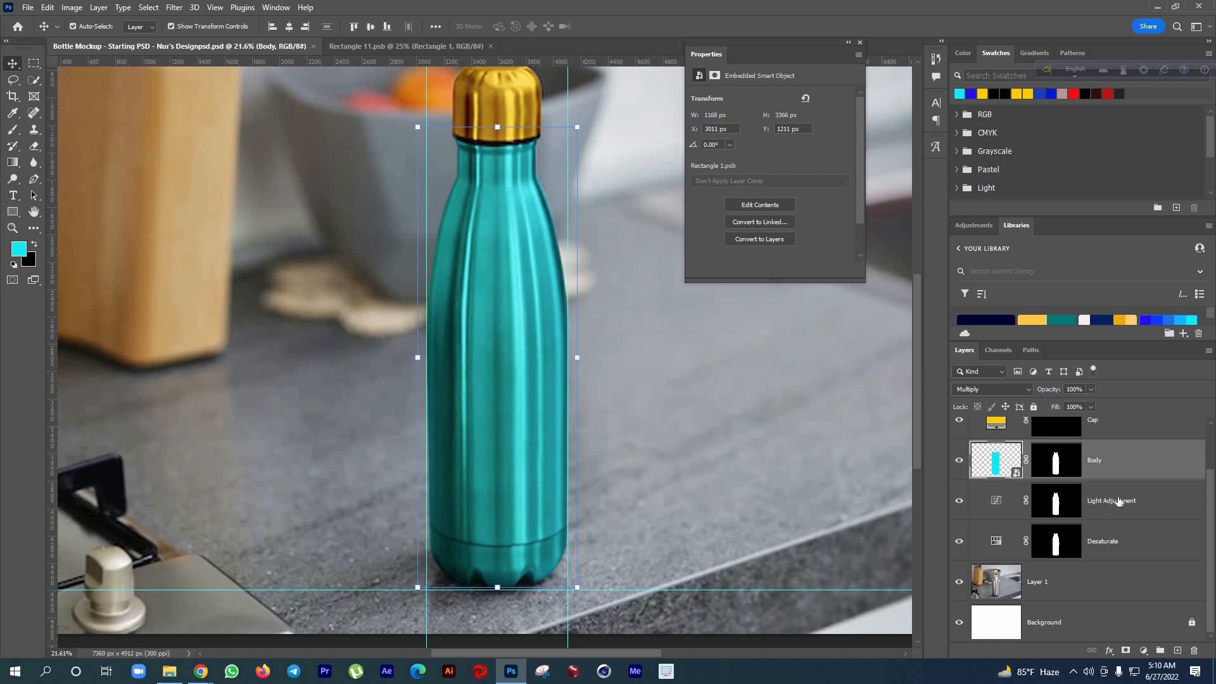
{"action": "left_click", "coordinate": [1102, 499]}
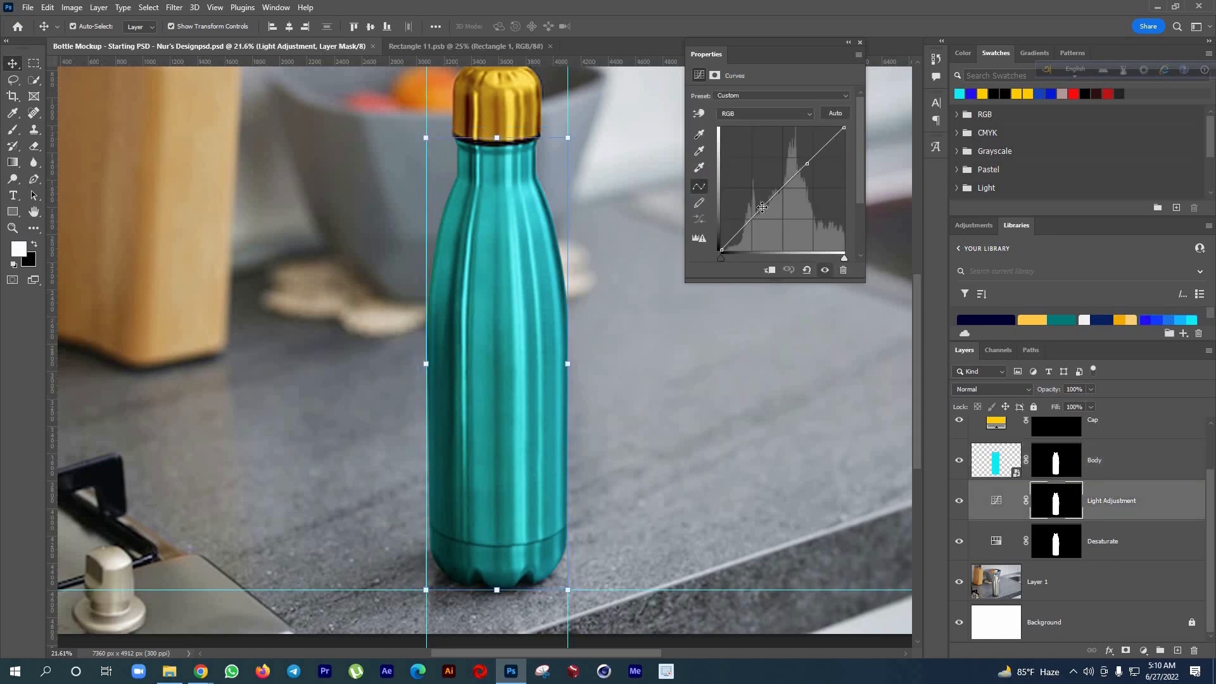
{"action": "left_click_drag", "start_coordinate": [754, 216], "coordinate": [751, 204]}
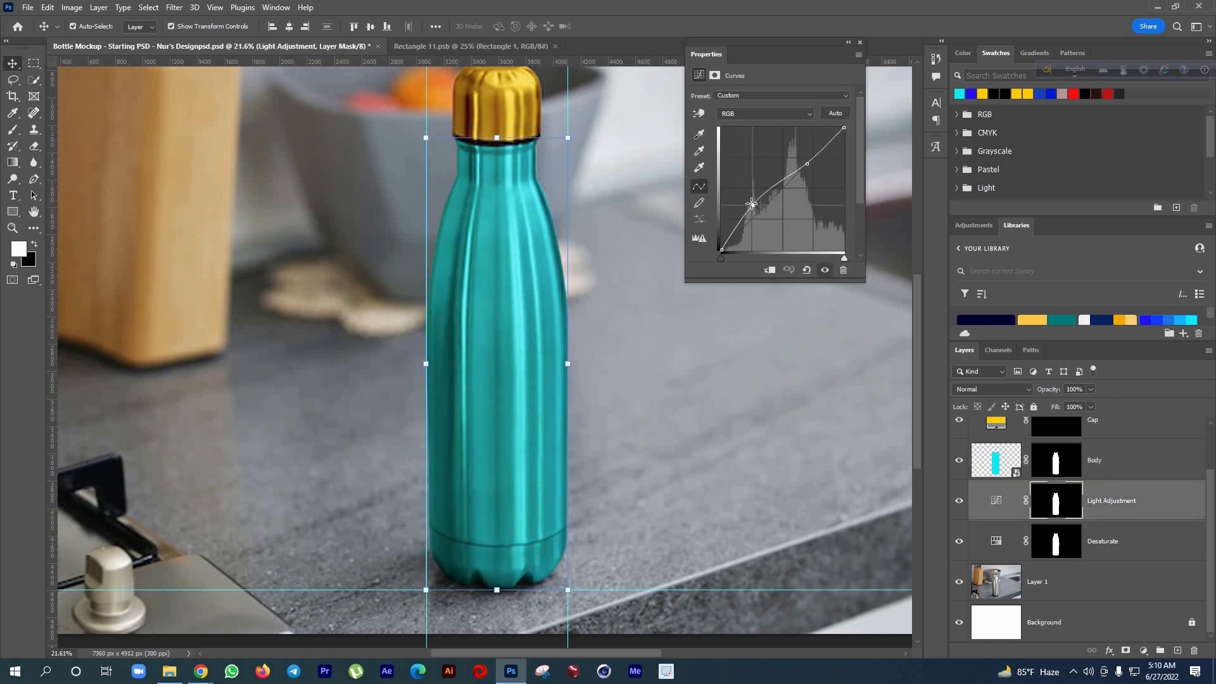
{"action": "left_click", "coordinate": [809, 172]}
{"action": "left_click_drag", "start_coordinate": [809, 172], "coordinate": [810, 172]}
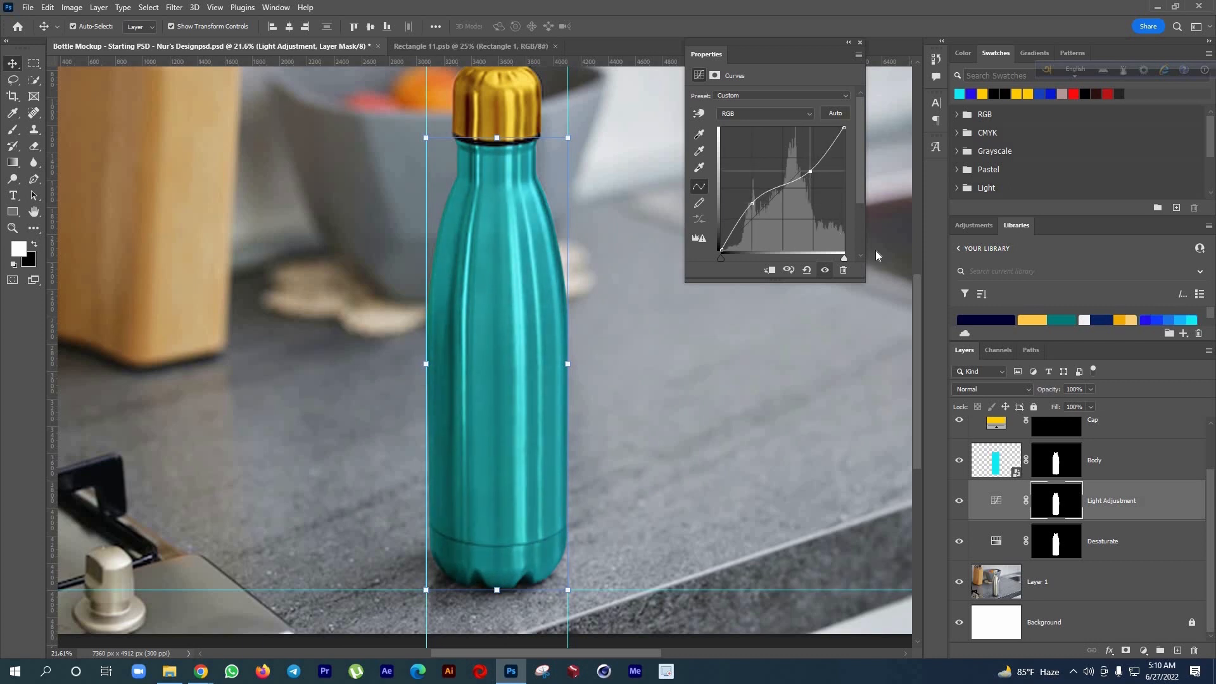
Set the Desaturate layer's Lightness to -14 and Hue to +8, and inspect the effect on the bottle
{"action": "left_click", "coordinate": [1098, 543]}
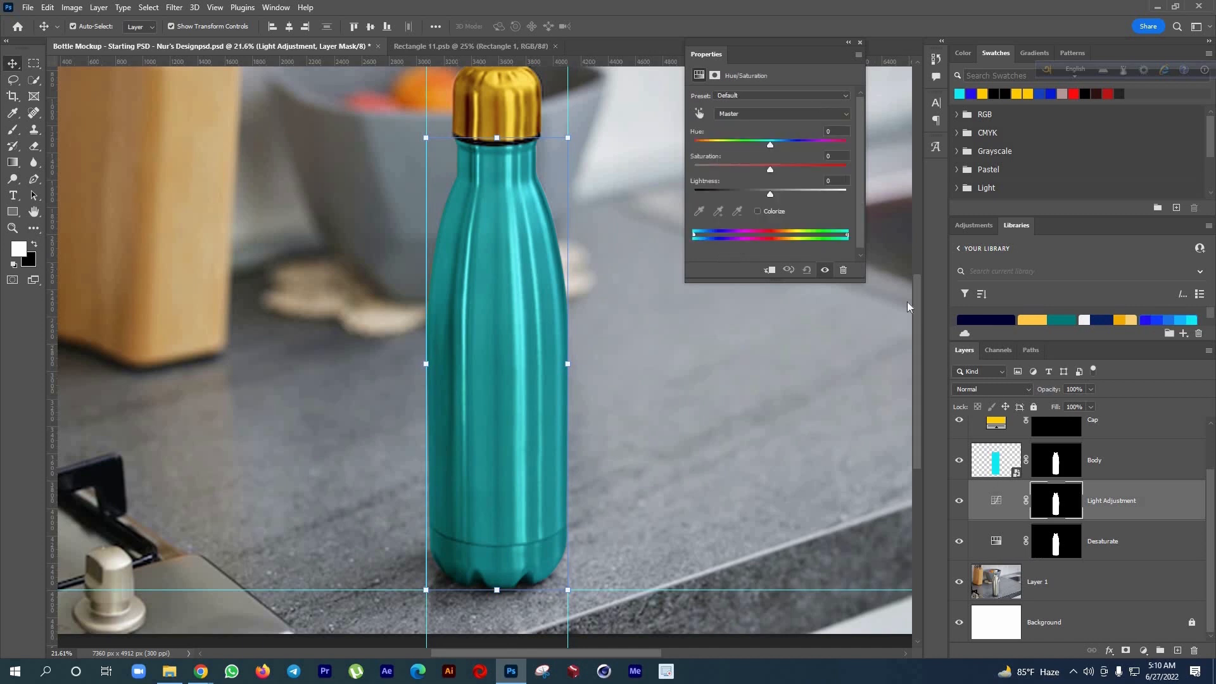
{"action": "left_click", "coordinate": [760, 195]}
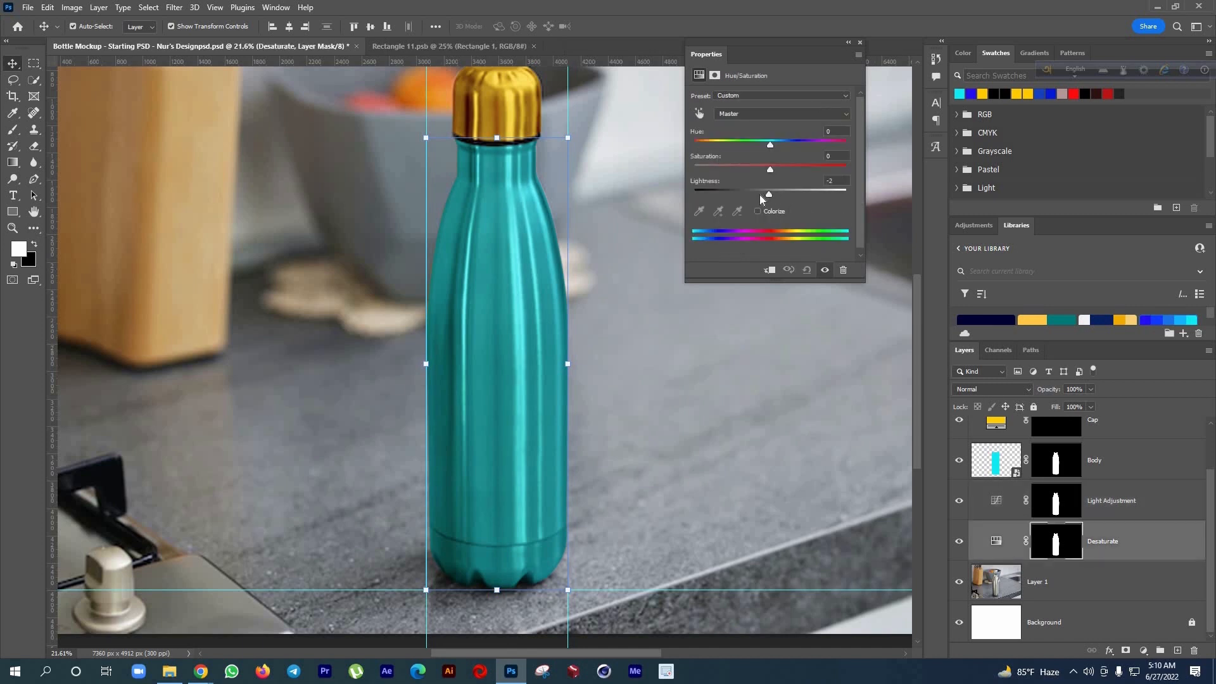
{"action": "left_click", "coordinate": [777, 143]}
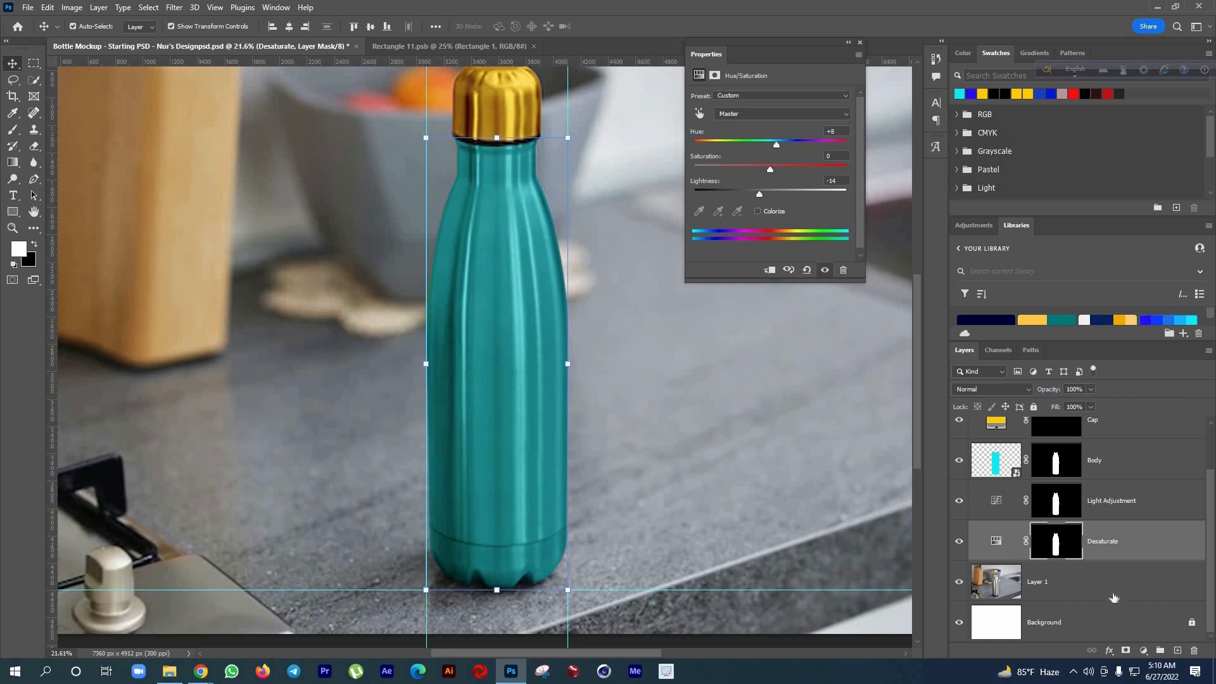
{"action": "left_click", "coordinate": [499, 286]}
{"action": "scroll", "coordinate": [499, 286], "scroll_direction": "down", "scroll_amount": 3}
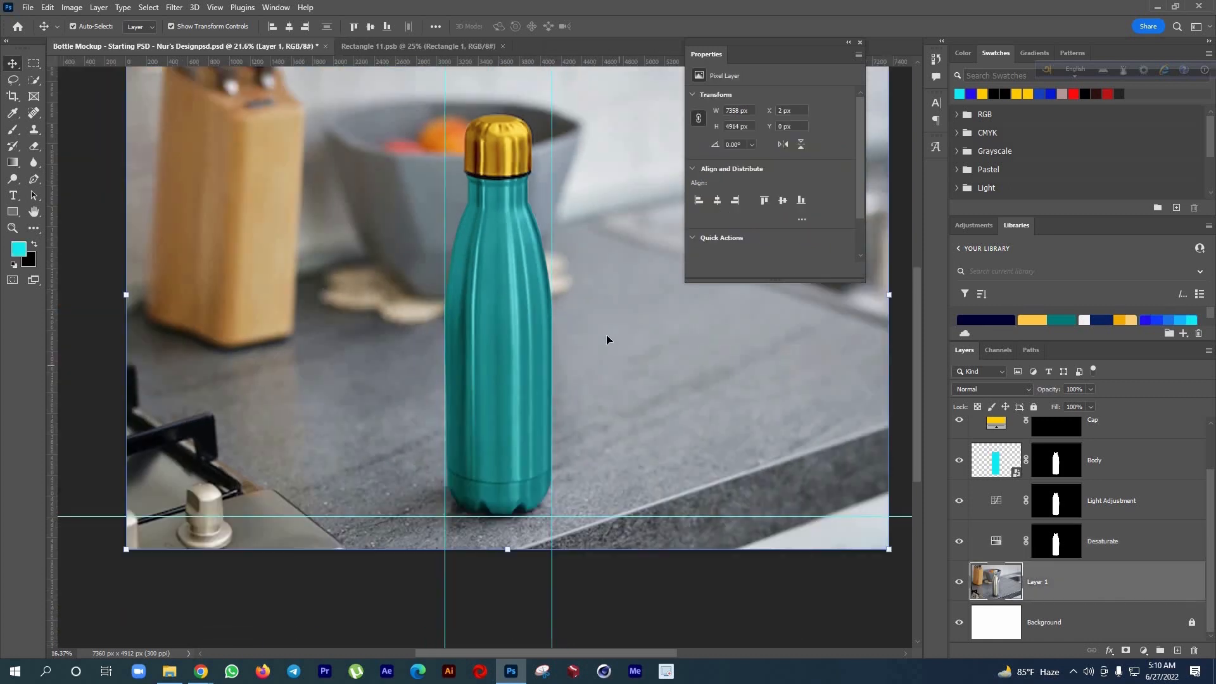
{"action": "left_click", "coordinate": [487, 303]}
{"action": "scroll", "coordinate": [486, 299], "scroll_direction": "up", "scroll_amount": 2}
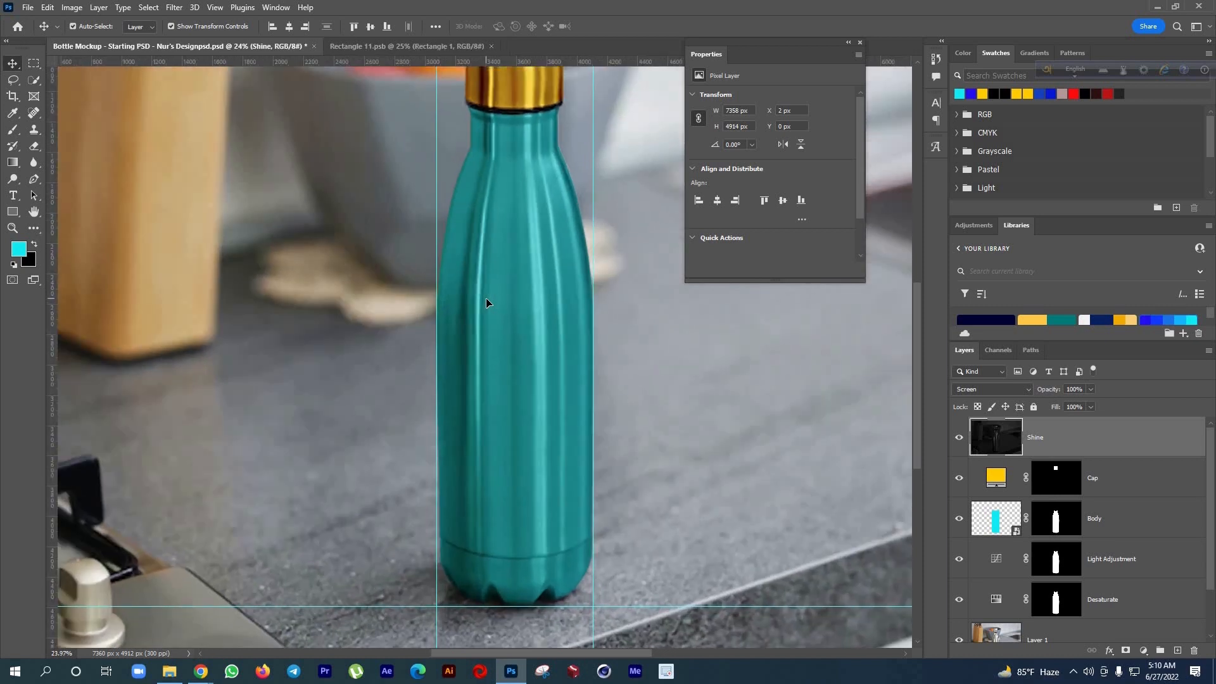
{"action": "scroll", "coordinate": [485, 269], "scroll_direction": "down", "scroll_amount": 2}
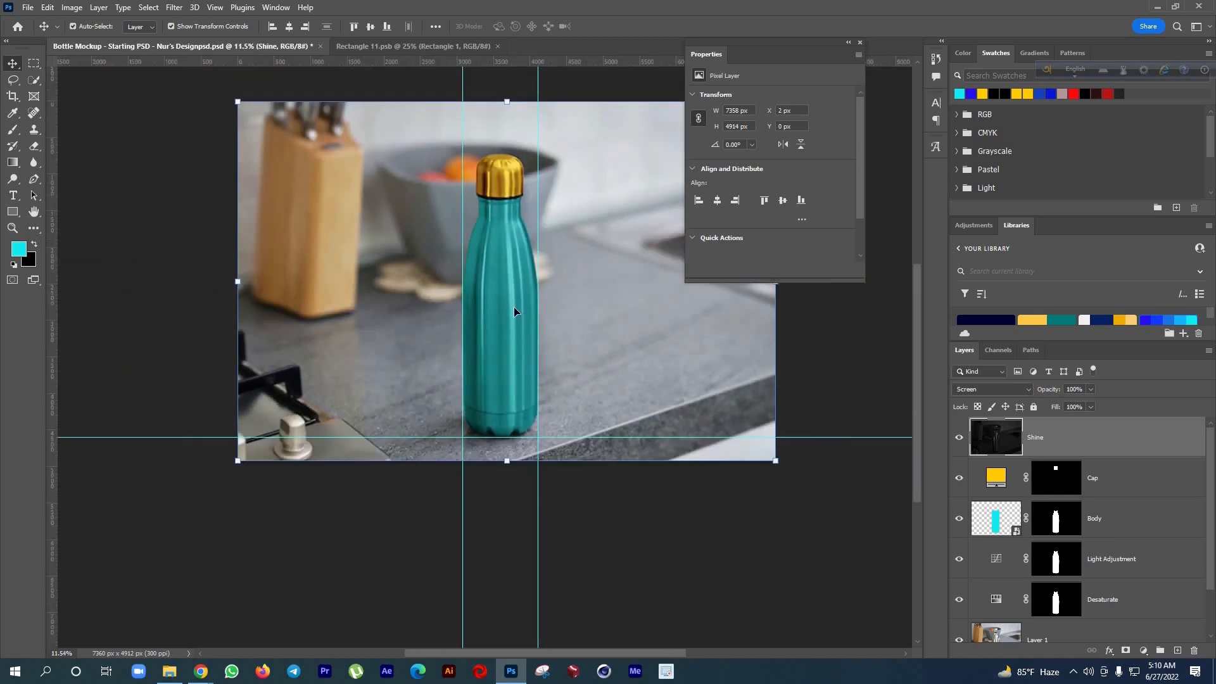
Reopen the Body smart object's contents, try navy, settle on bright blue for the rectangle, save it and return to the mockup
{"action": "double_click", "coordinate": [991, 518]}
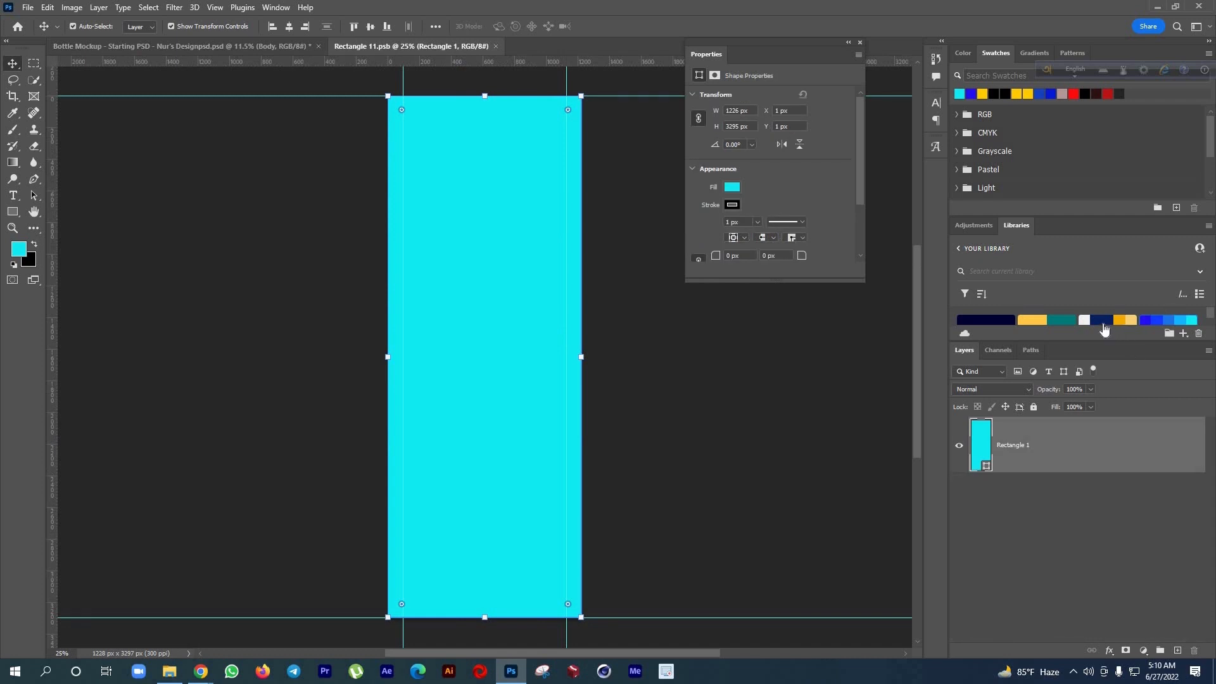
{"action": "left_click", "coordinate": [1103, 321]}
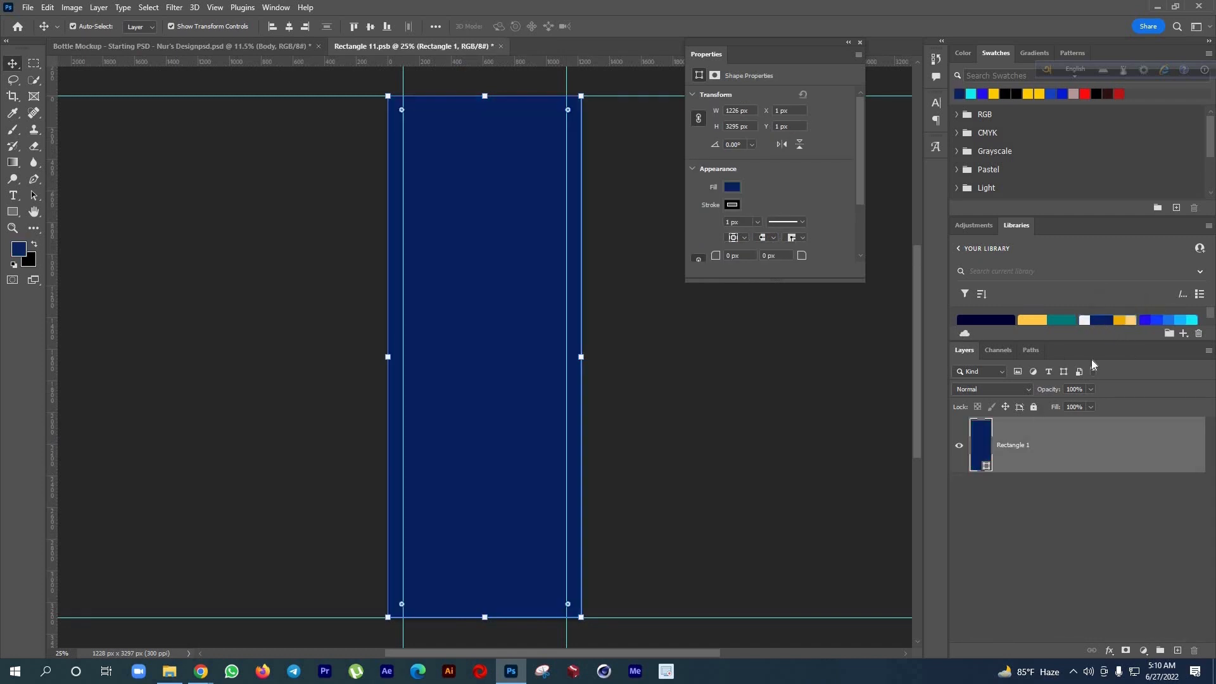
{"action": "left_click", "coordinate": [1149, 325]}
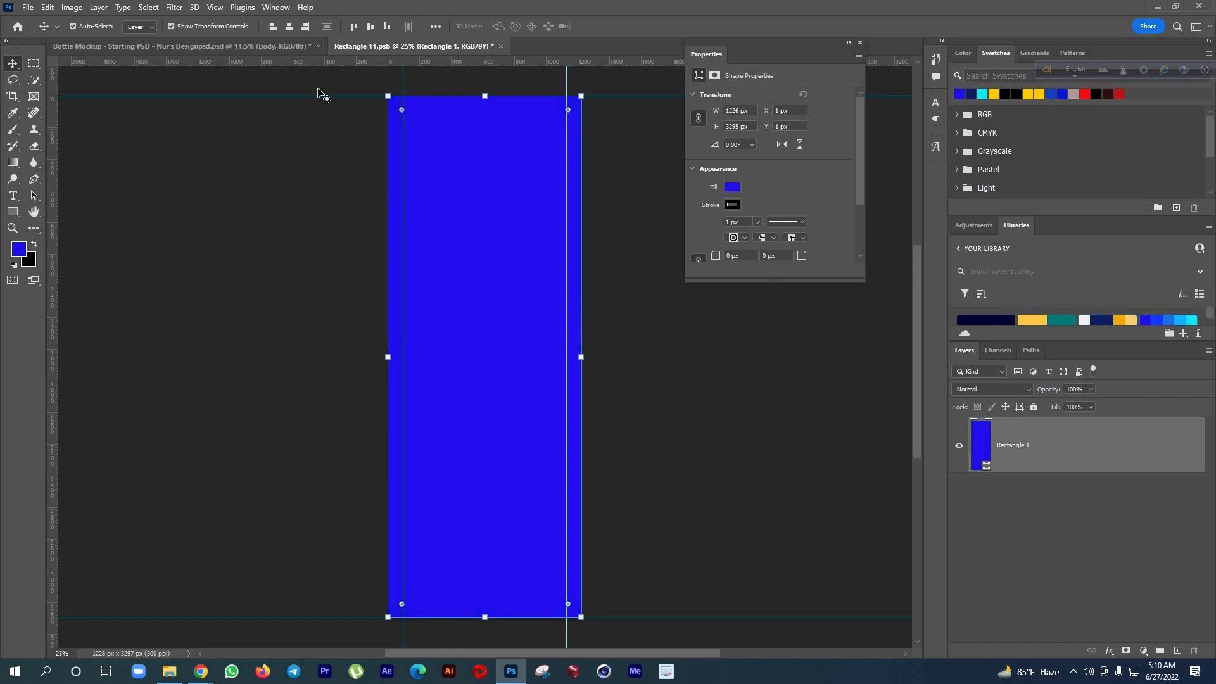
{"action": "key", "text": "ctrl+s"}
{"action": "left_click", "coordinate": [251, 46]}
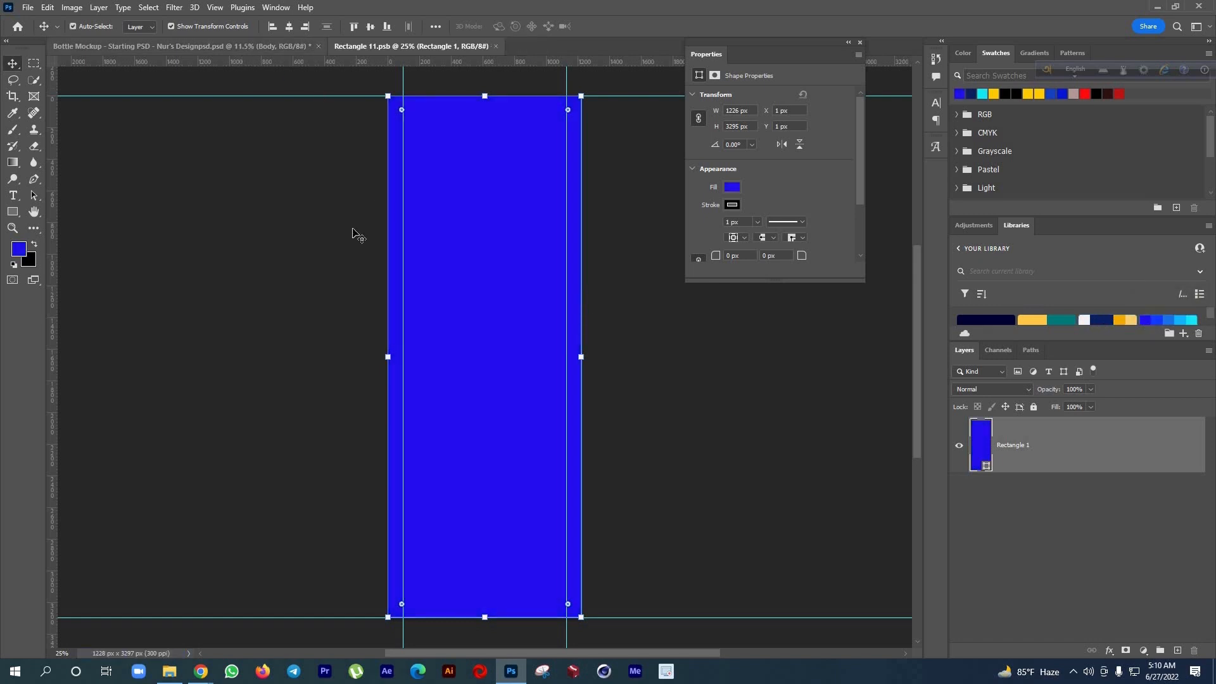
Save the bottle mockup and inspect the blue body's shading and highlights up close and in full view
{"action": "scroll", "coordinate": [511, 361], "scroll_direction": "up", "scroll_amount": 1}
{"action": "key", "text": "ctrl+s"}
{"action": "scroll", "coordinate": [507, 325], "scroll_direction": "up", "scroll_amount": 2}
{"action": "scroll", "coordinate": [471, 223], "scroll_direction": "up", "scroll_amount": 2}
{"action": "scroll", "coordinate": [532, 312], "scroll_direction": "up", "scroll_amount": 1}
{"action": "scroll", "coordinate": [644, 336], "scroll_direction": "down", "scroll_amount": 3}
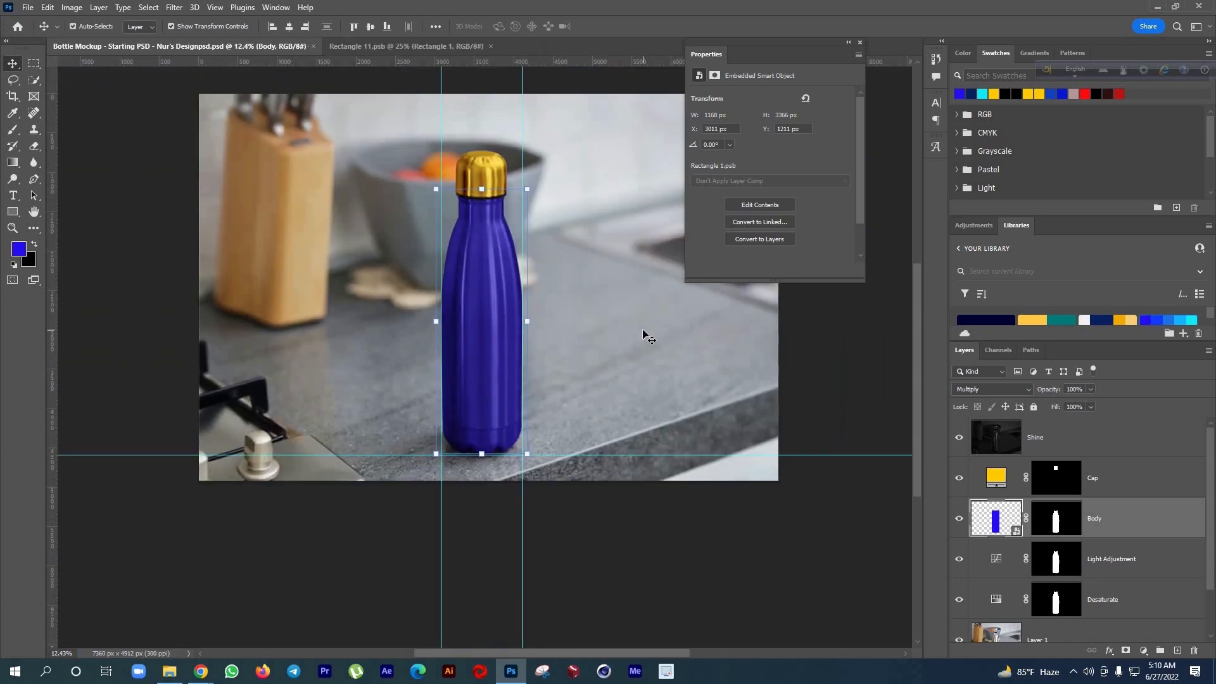